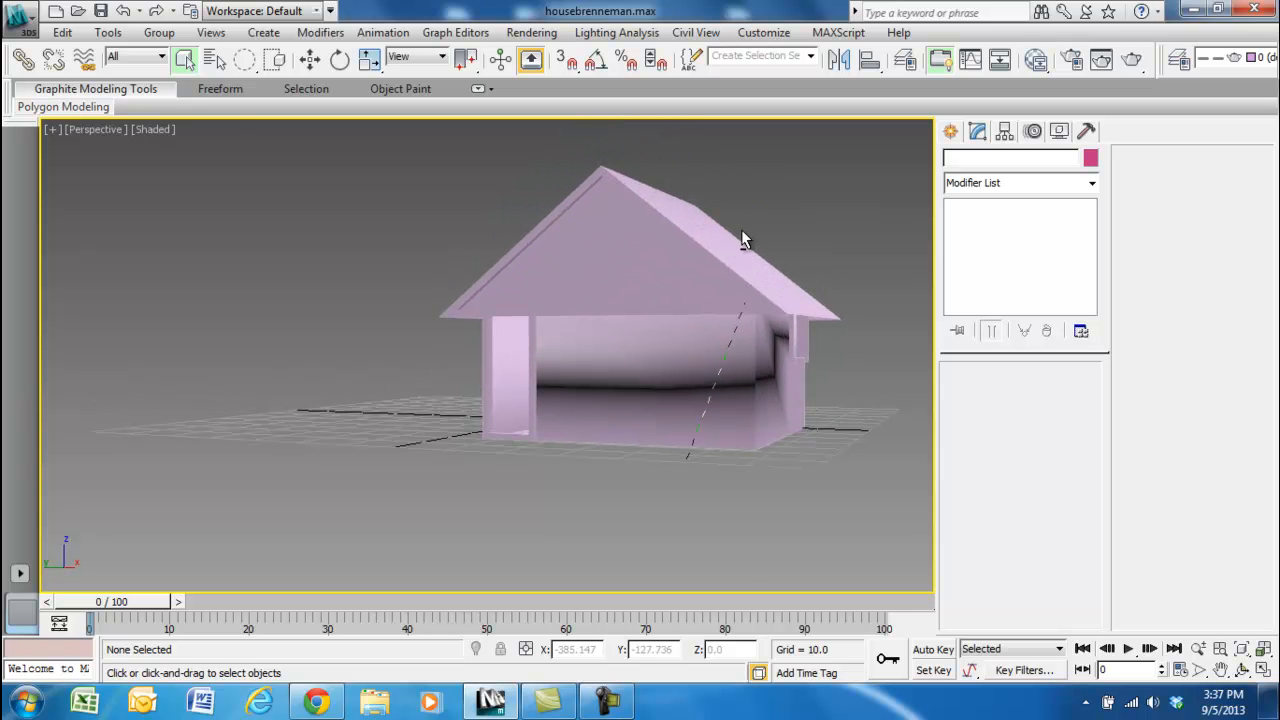
Turn on the edged-faces display in the Perspective view and start a new empty scene.
key(F4)
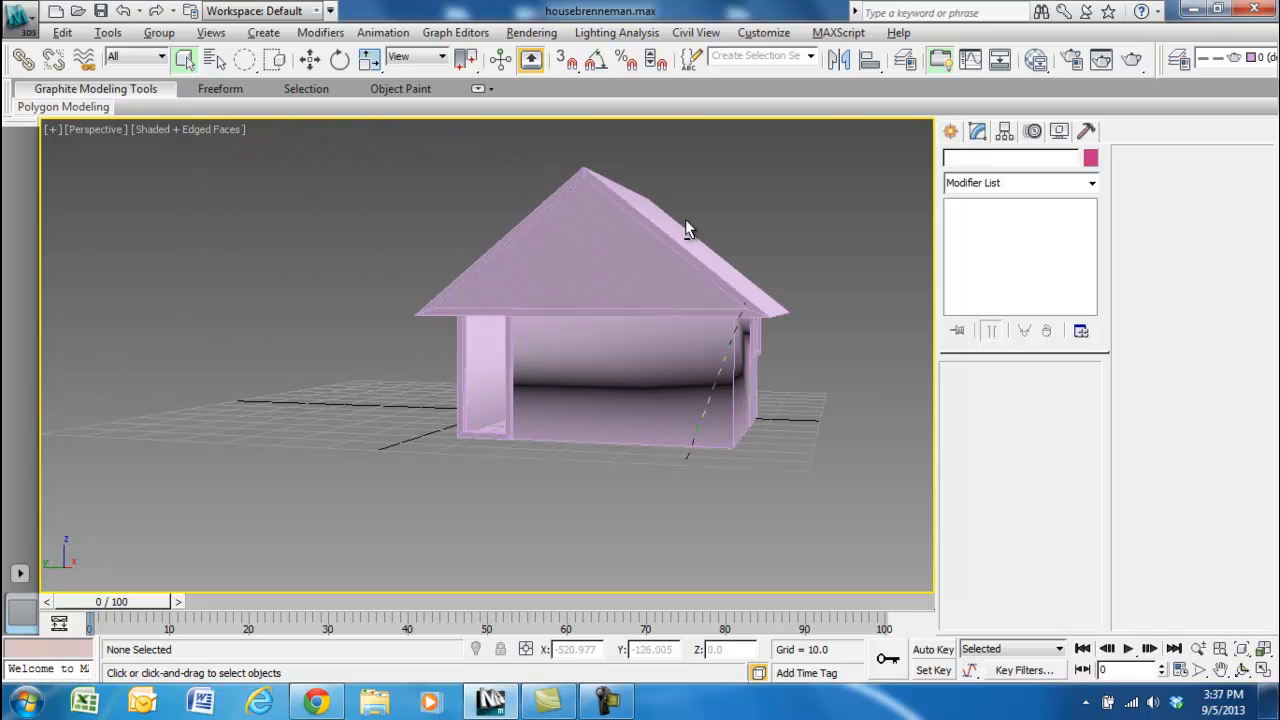
click(28, 22)
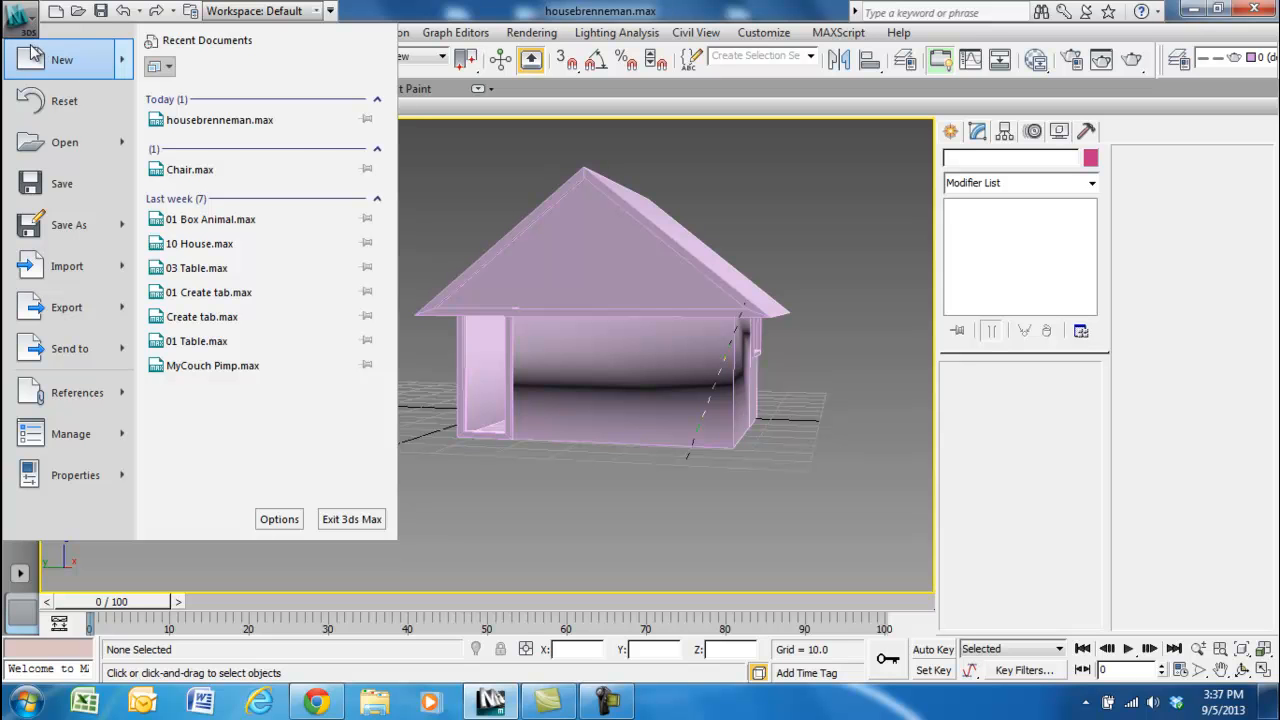
mouse_move(41, 62)
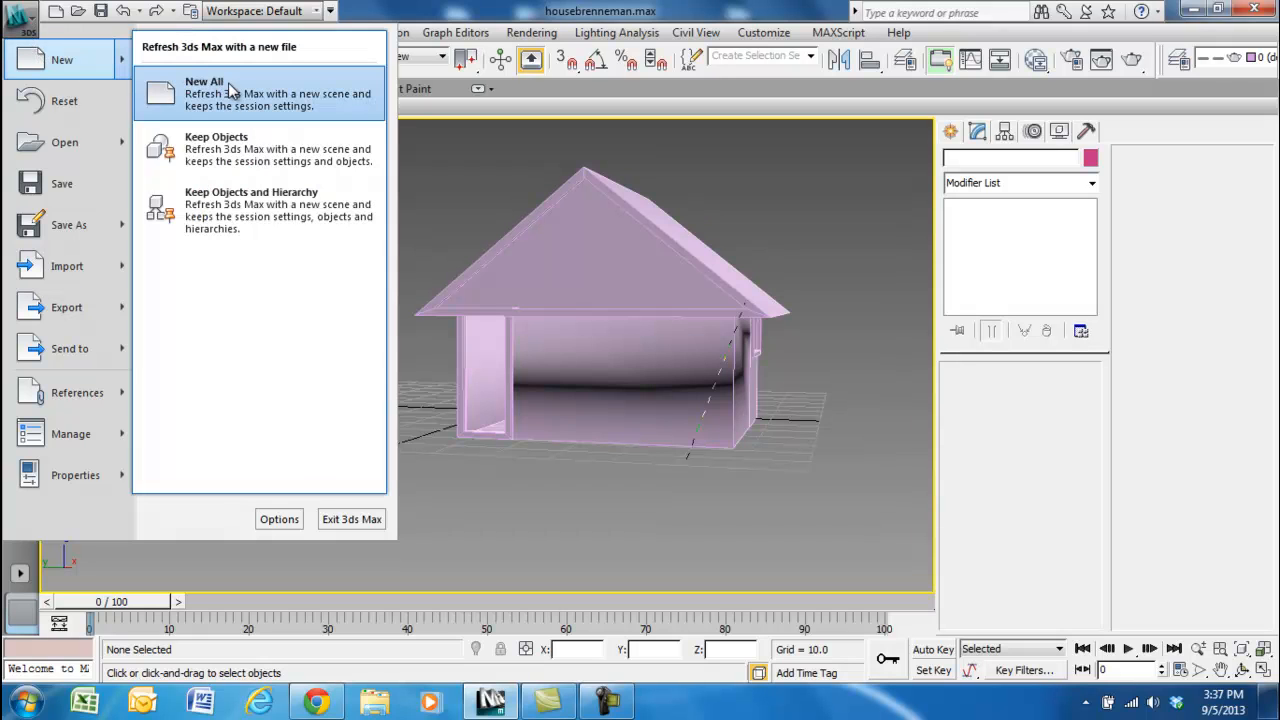
click(28, 20)
click(28, 20)
click(53, 58)
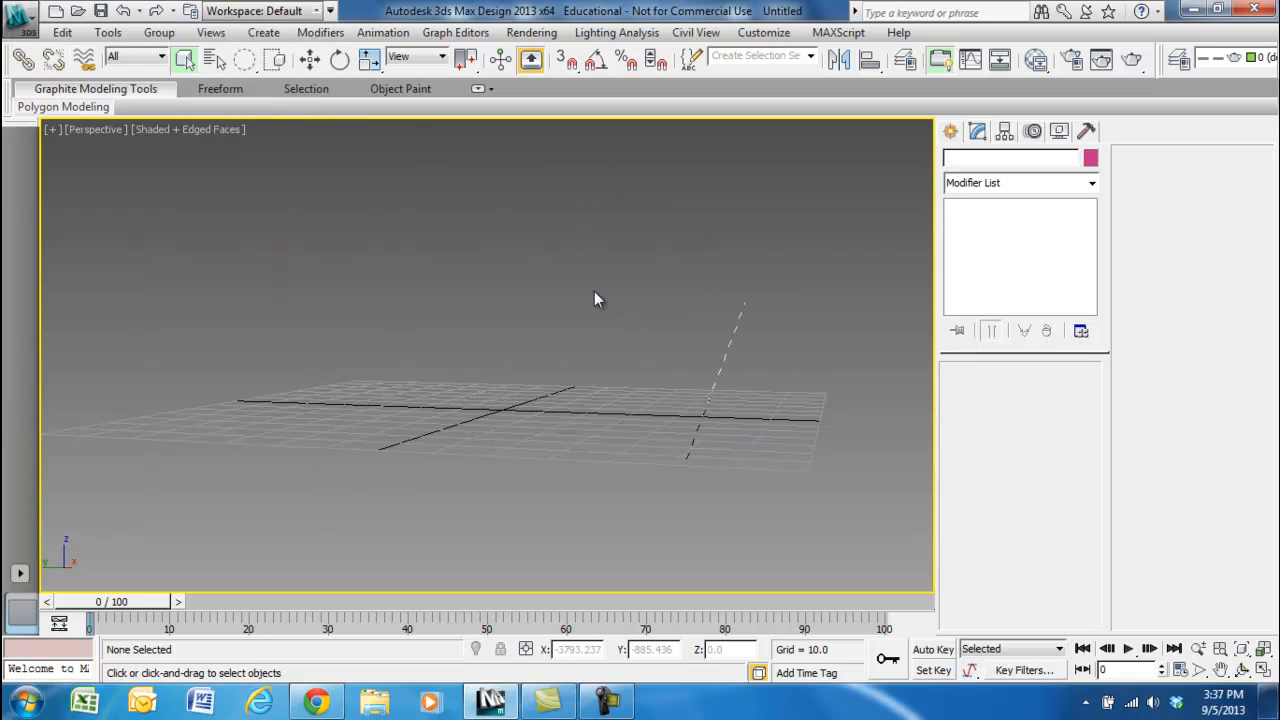
Create a box primitive at the grid origin, about 46 long, 47 wide and 22 high.
click(950, 131)
click(994, 254)
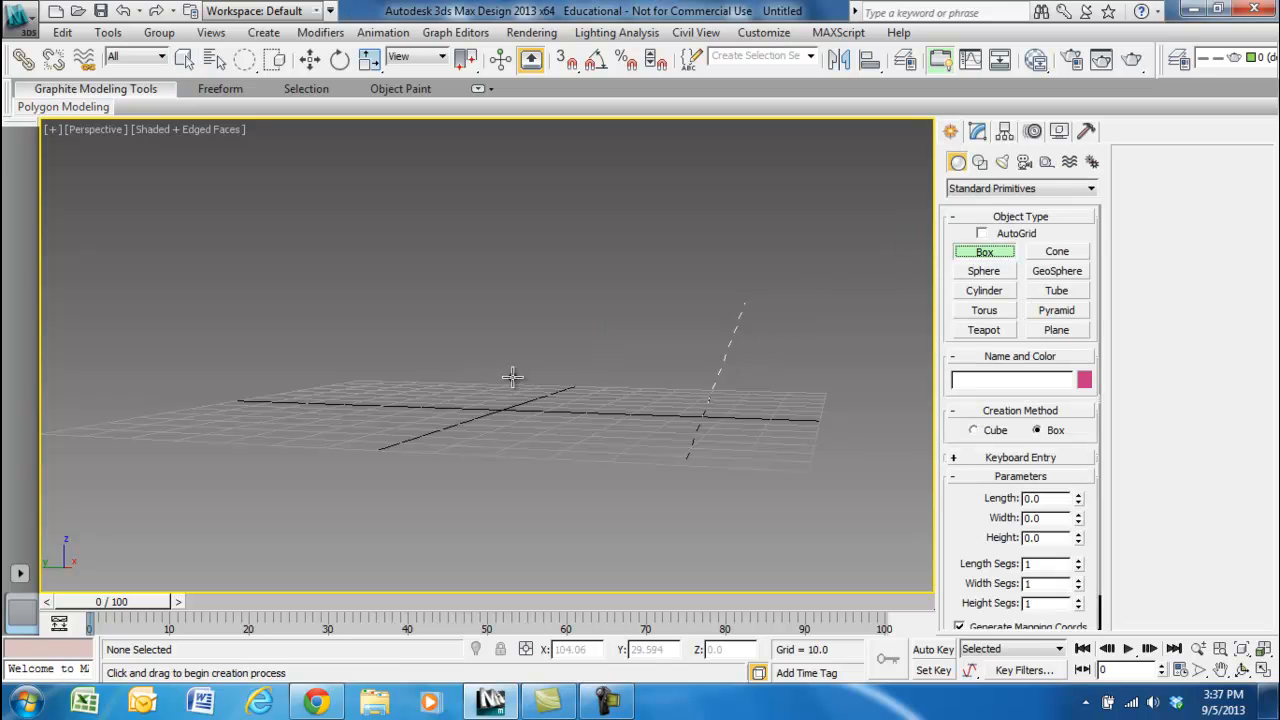
alt+middle_drag(543, 294, 462, 418)
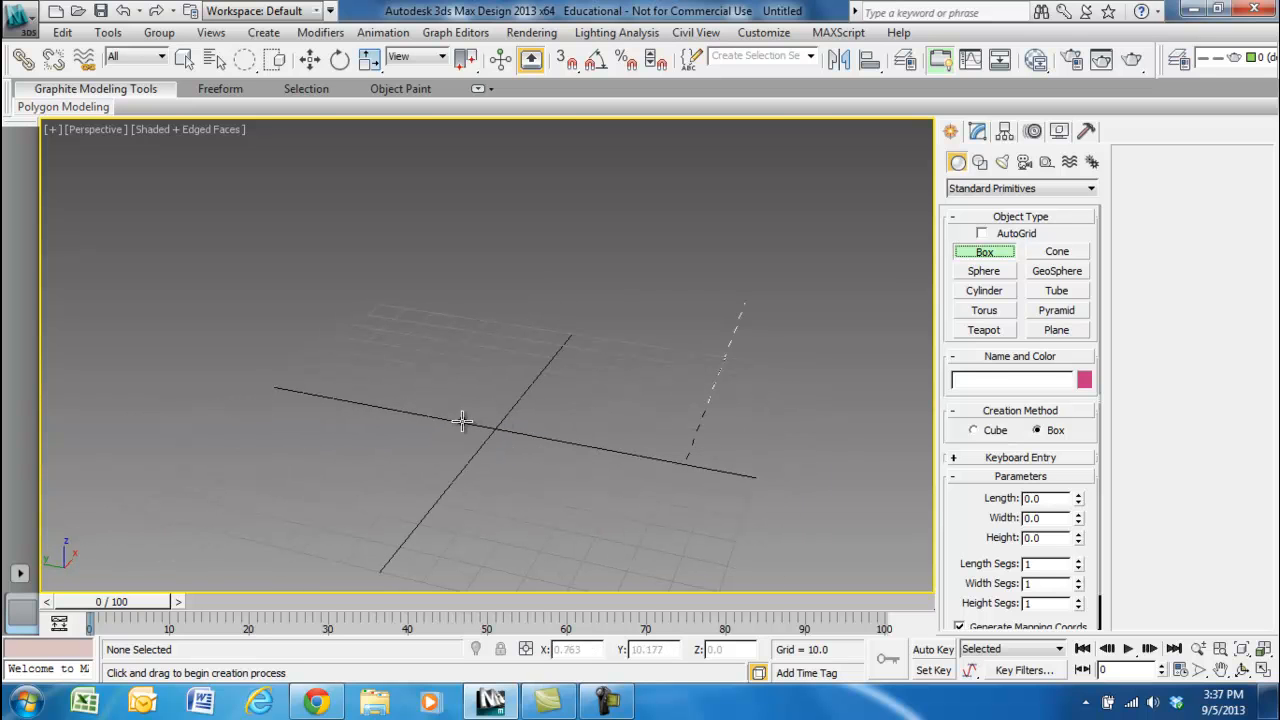
drag(489, 423, 411, 337)
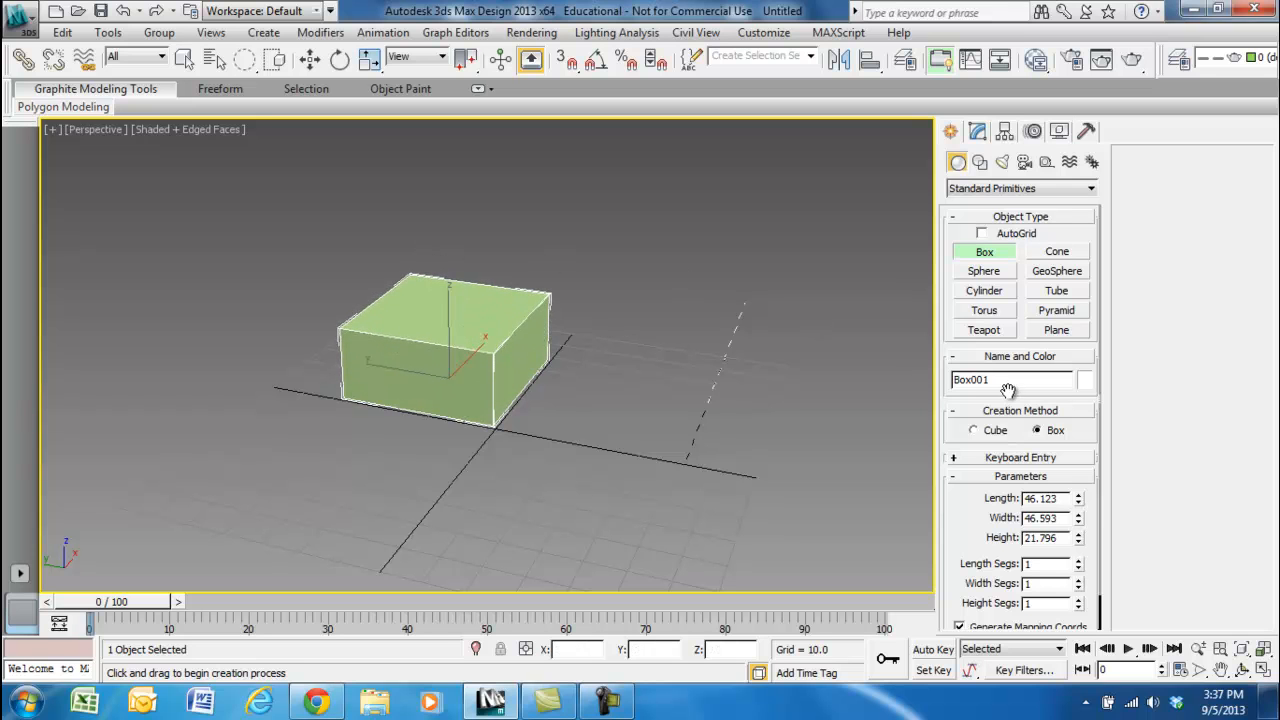
Open the new box's modify settings and rename it as house.
click(984, 142)
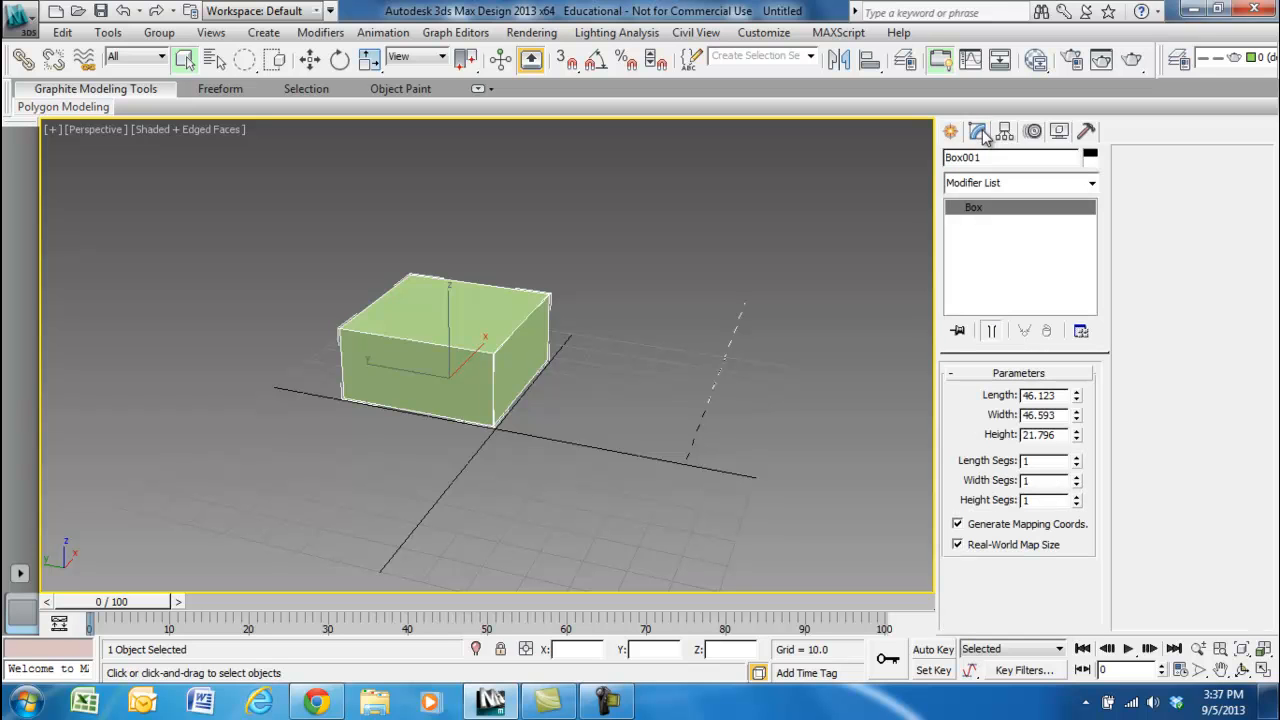
click(991, 158)
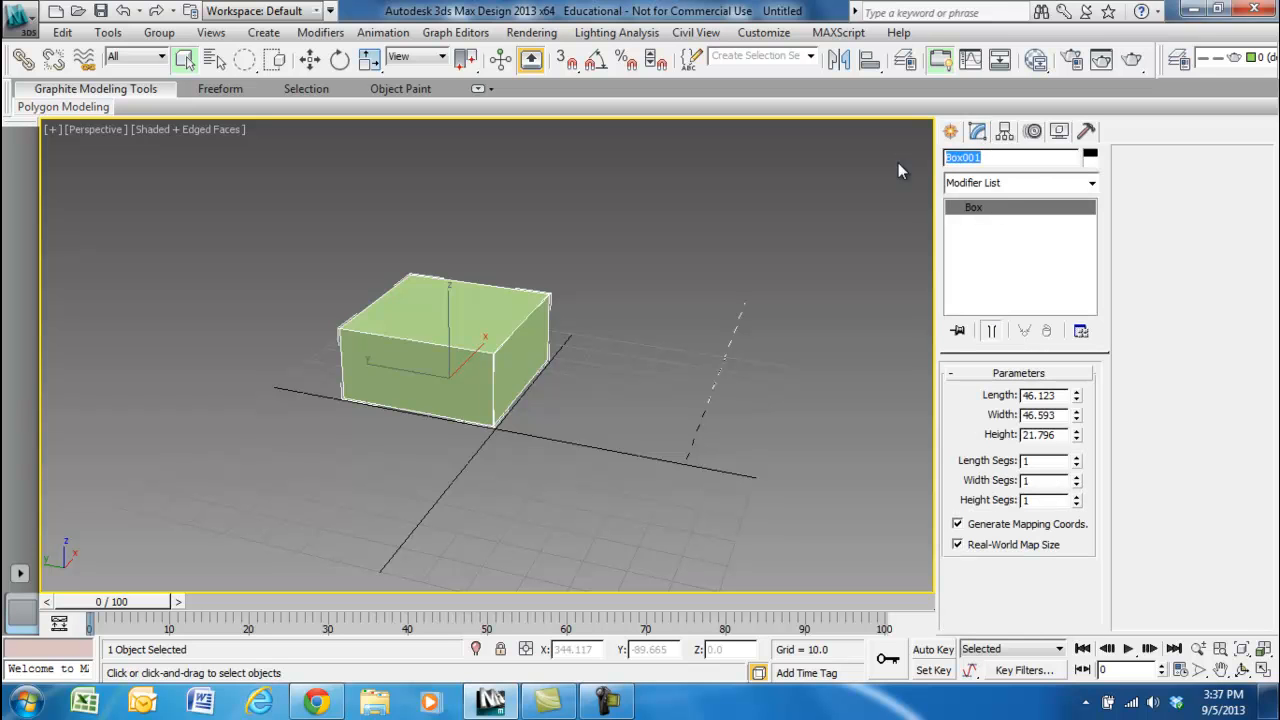
text(house)
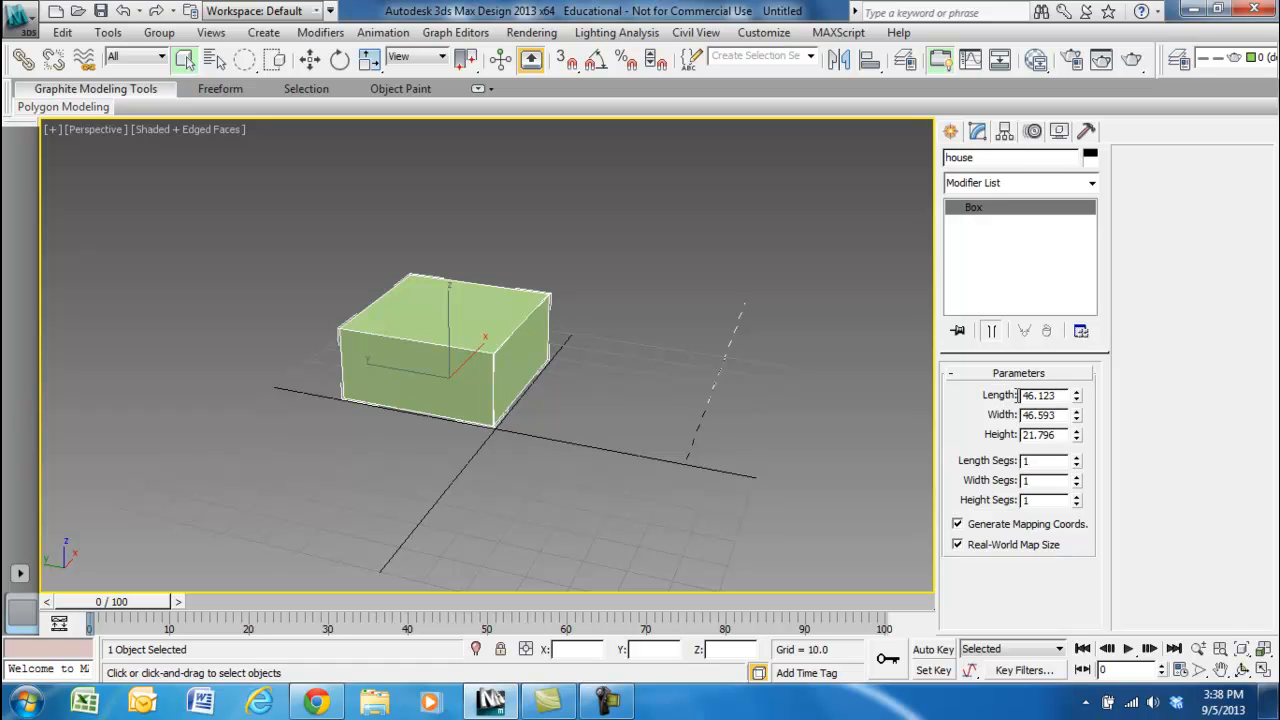
Set the house box's length to 50, its width to 50 and its height to 30.
double_click(1064, 396)
text(50)
double_click(1058, 416)
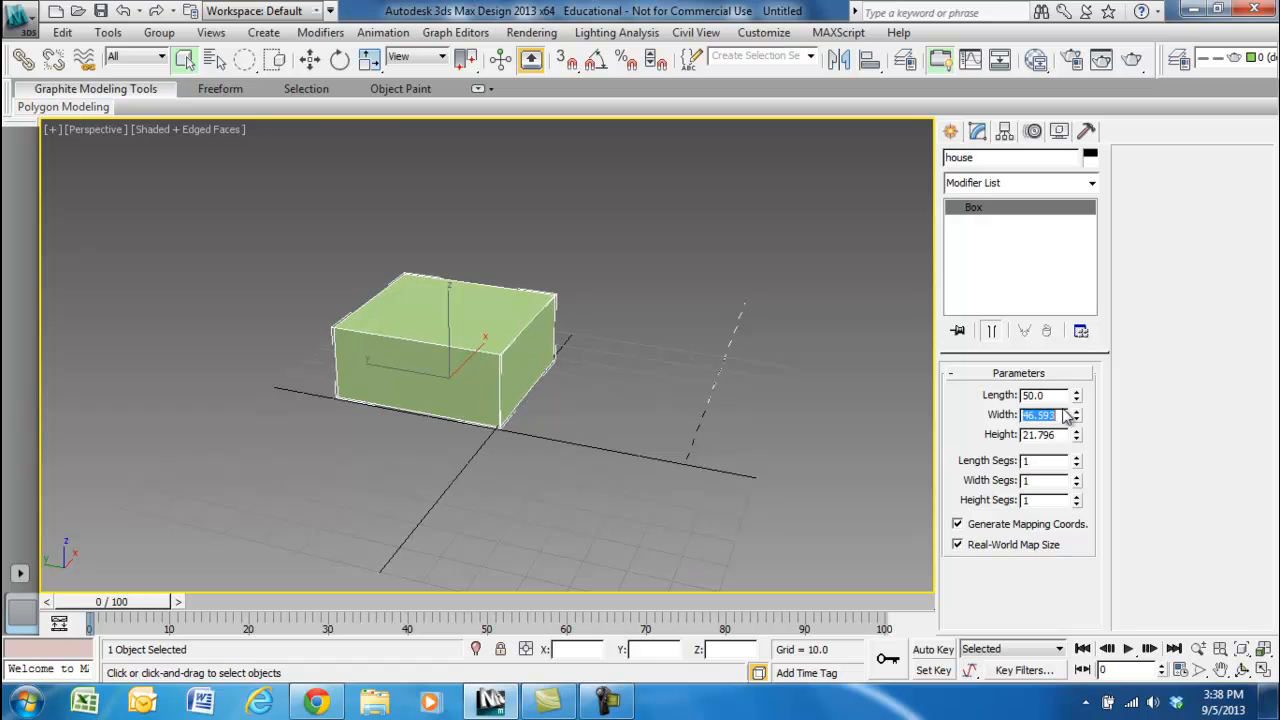
text(50)
double_click(1060, 435)
text(30)
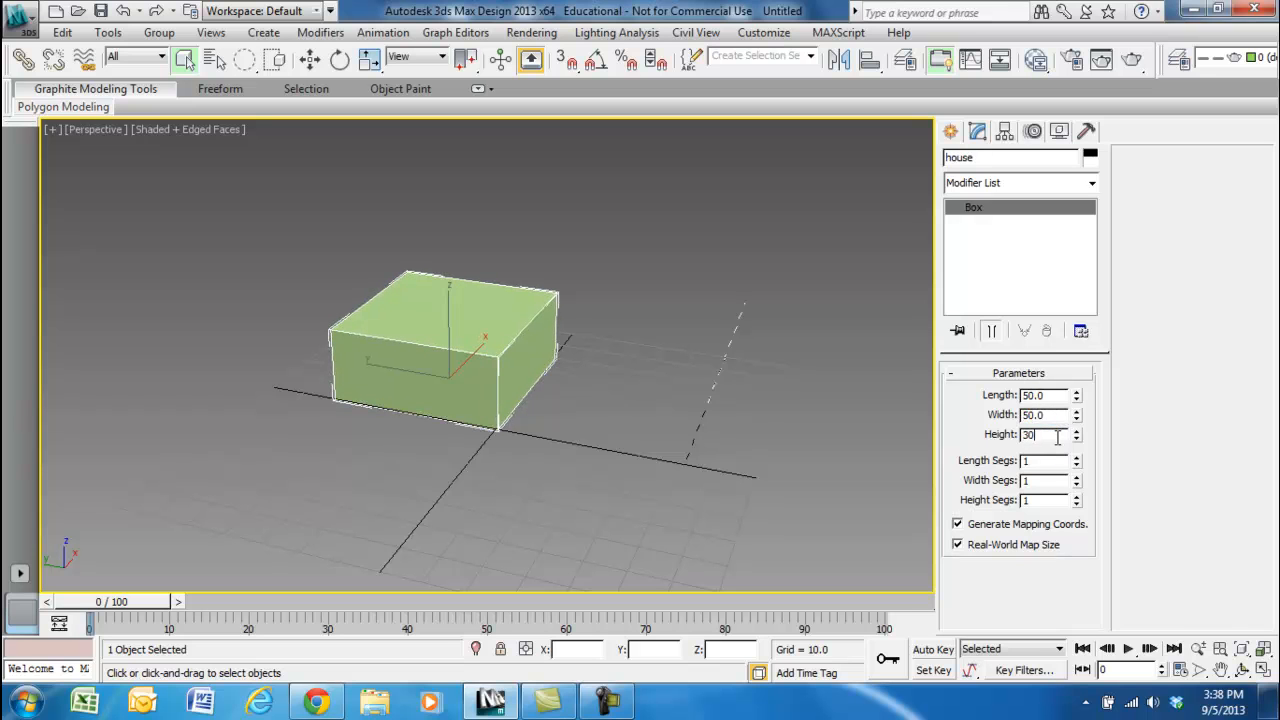
key(Return)
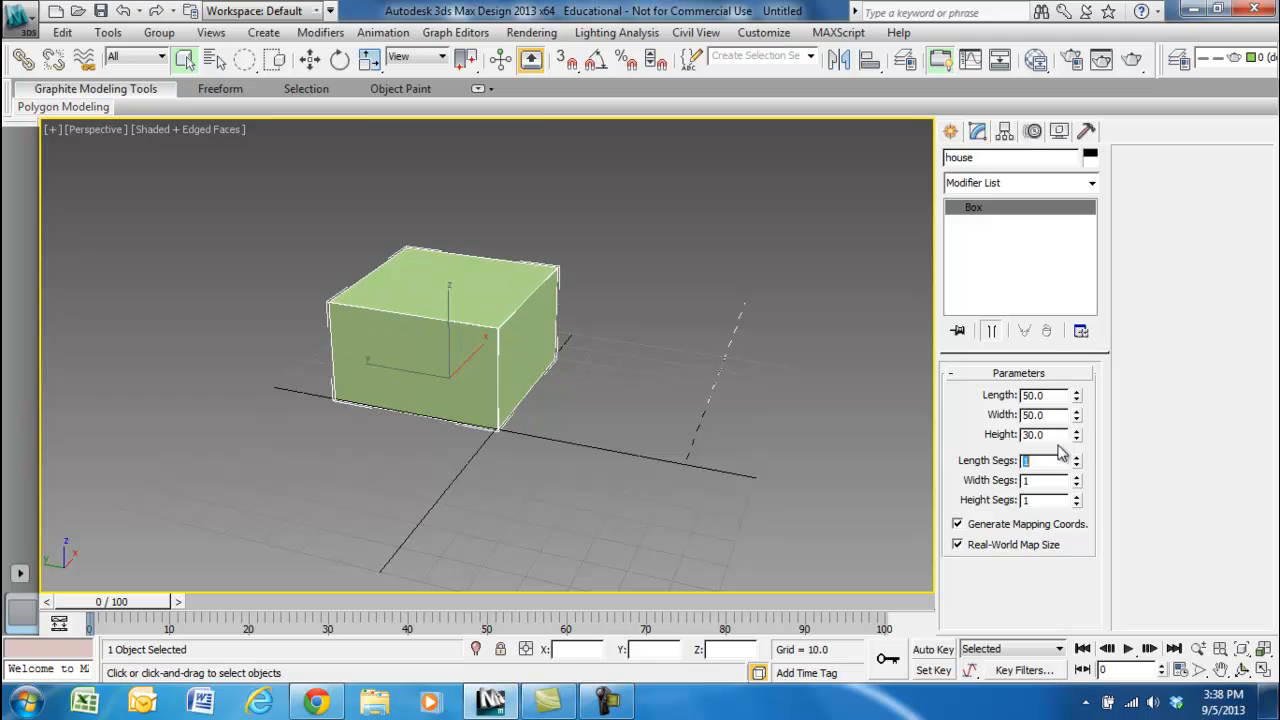
Deselect the house box and toggle the edged-faces display off and back on.
click(749, 261)
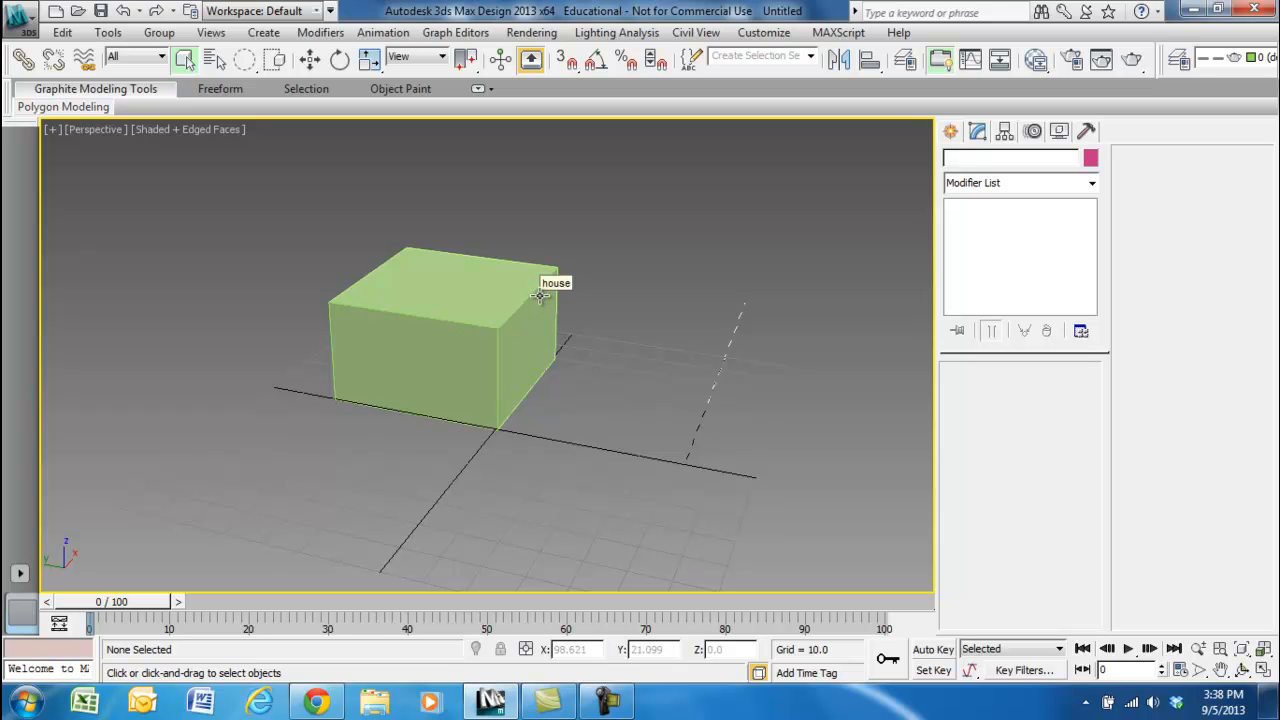
key(F4)
key(F4)
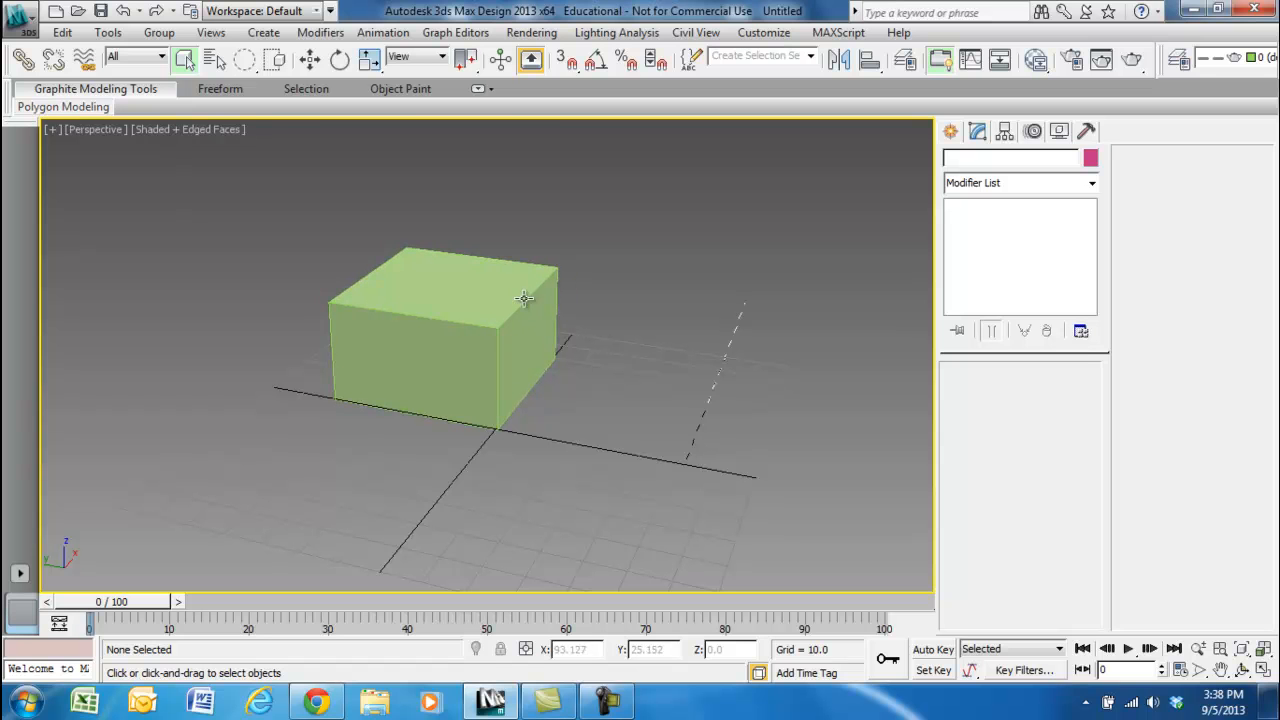
Select the house box and convert it to an Editable Poly.
alt+middle_drag(563, 250, 532, 232)
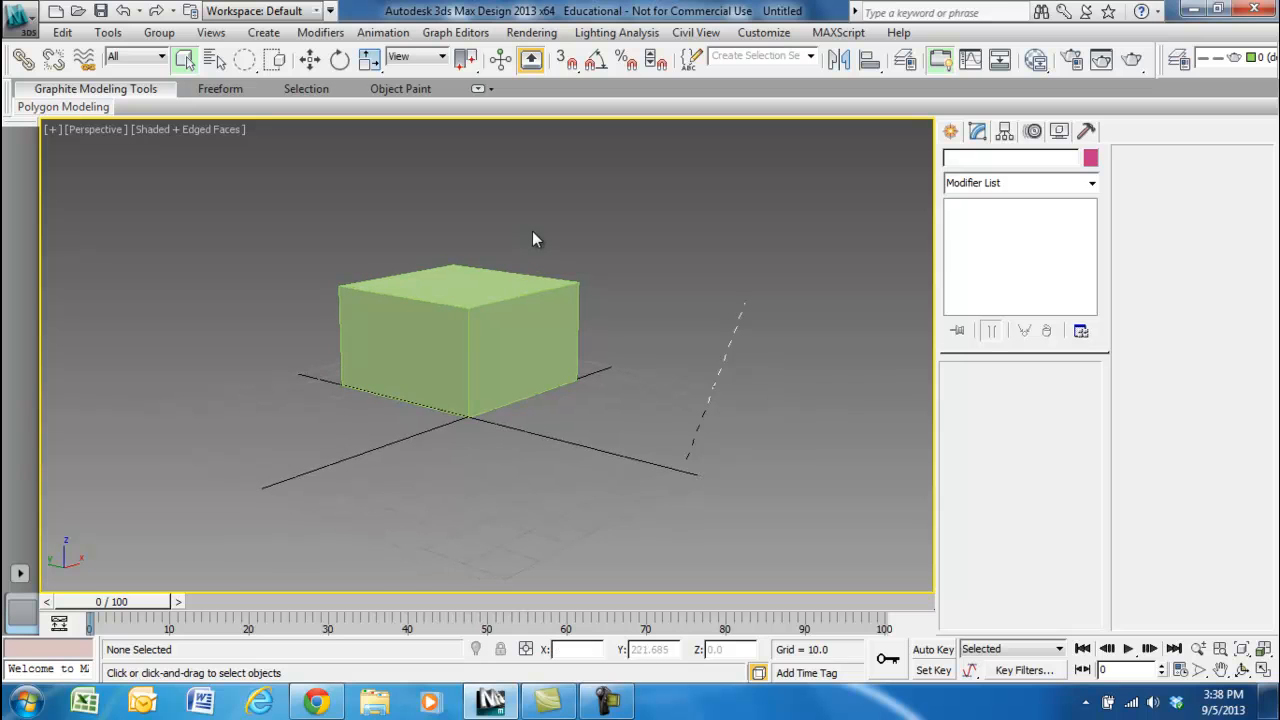
right_click(511, 329)
click(452, 290)
right_click(461, 341)
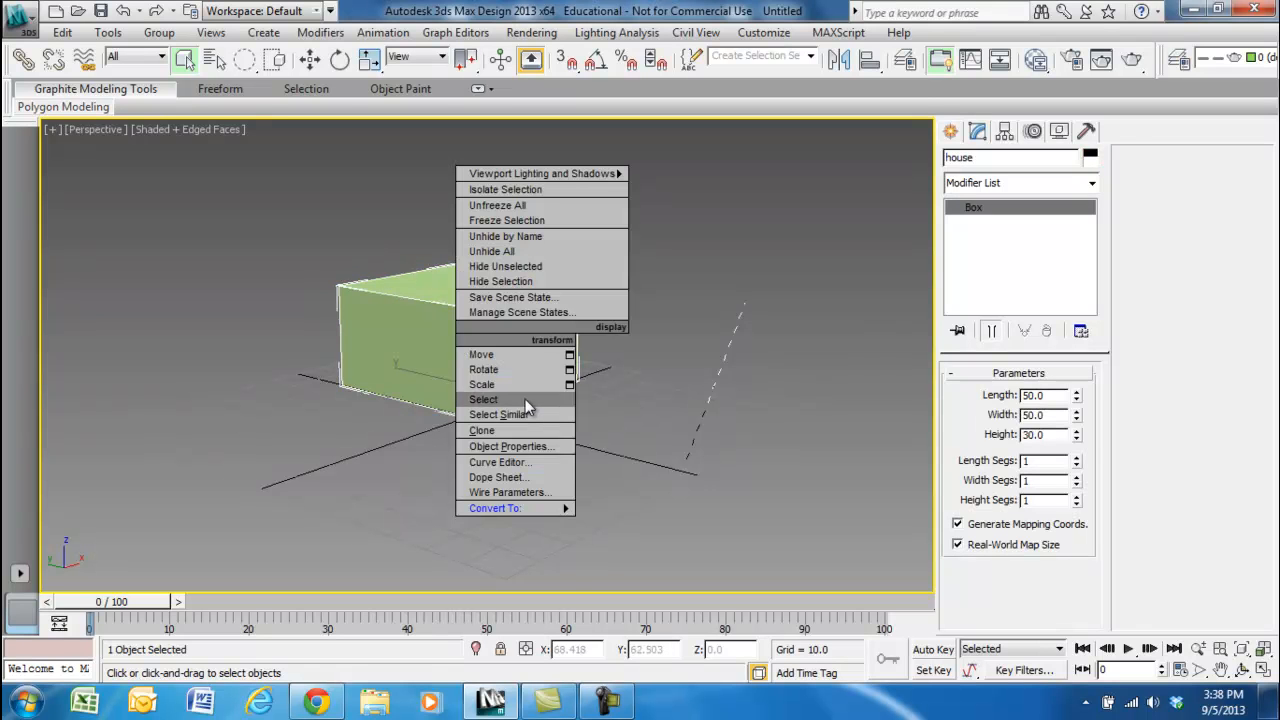
mouse_move(531, 508)
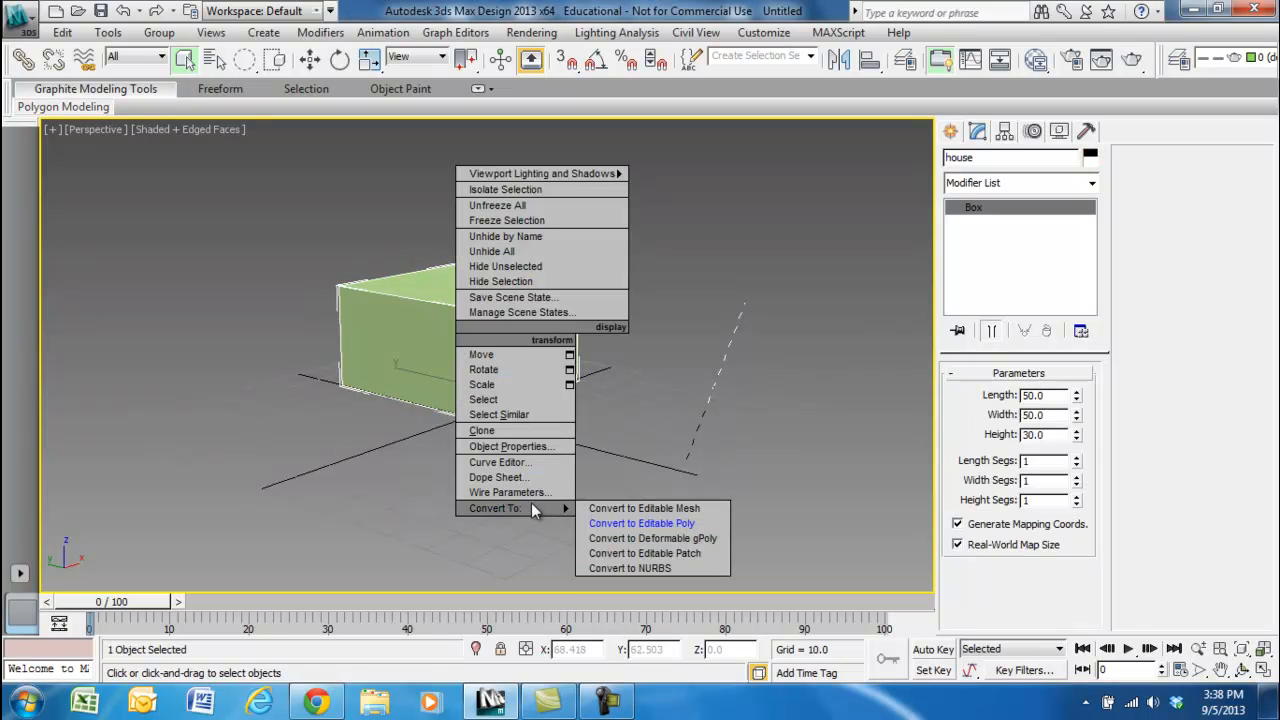
click(617, 526)
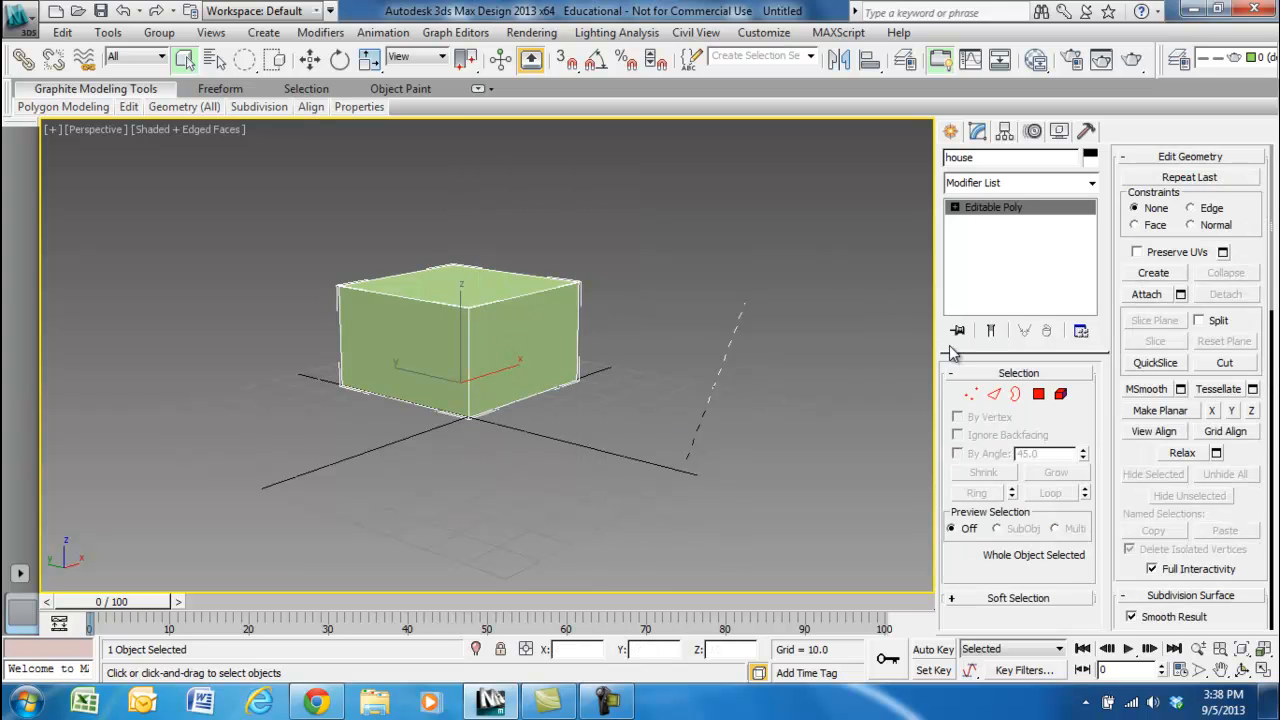
In edge editing, ring-select the box's four vertical edges and connect them with one horizontal edge loop.
click(994, 396)
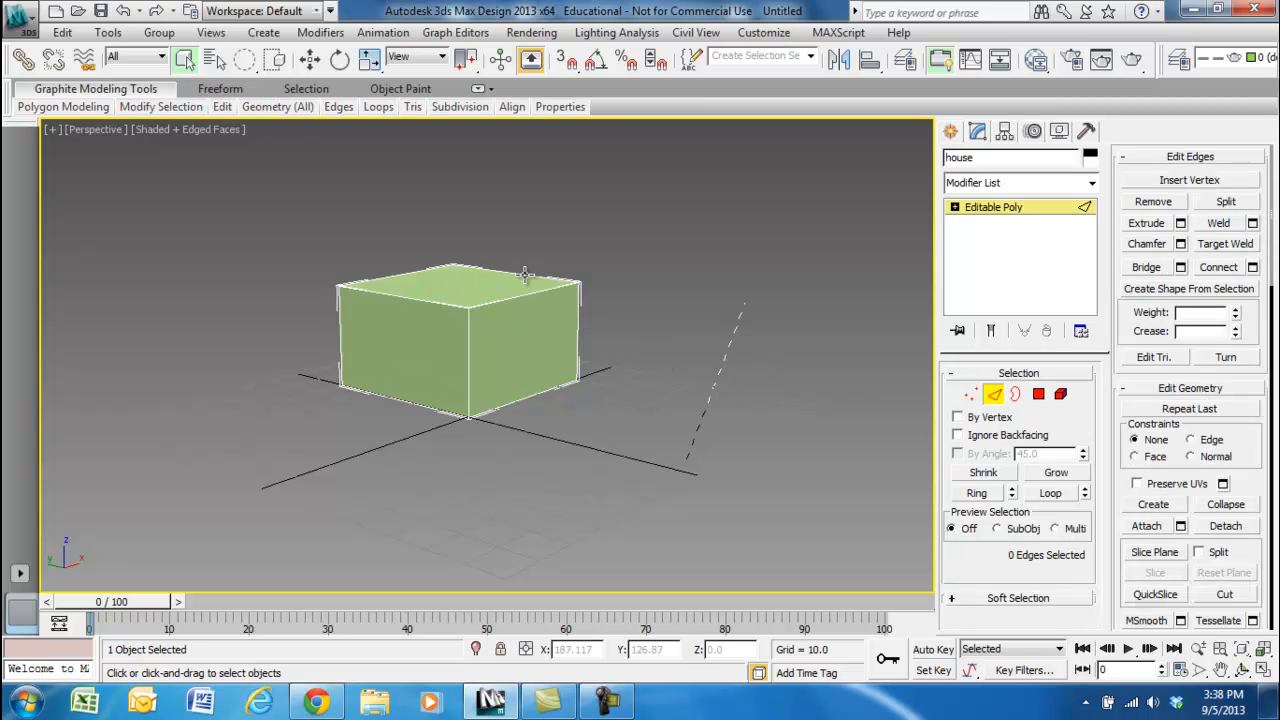
alt+middle_drag(420, 227, 494, 207)
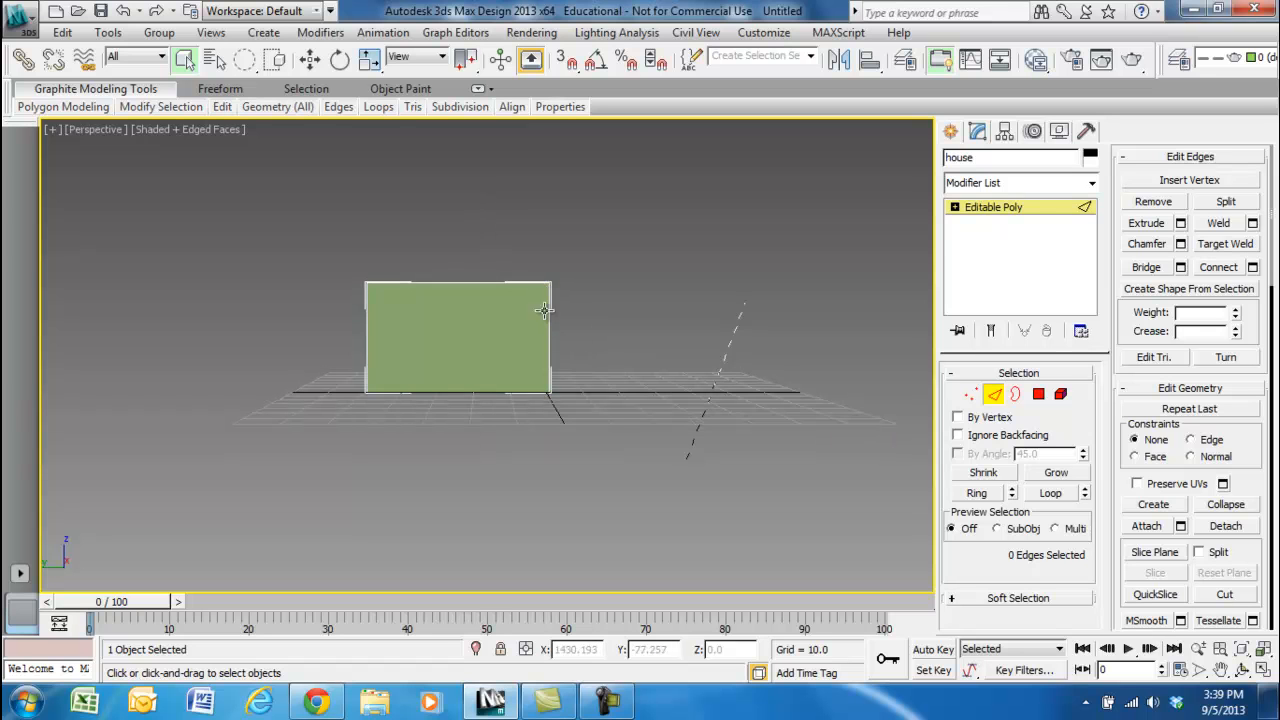
click(549, 342)
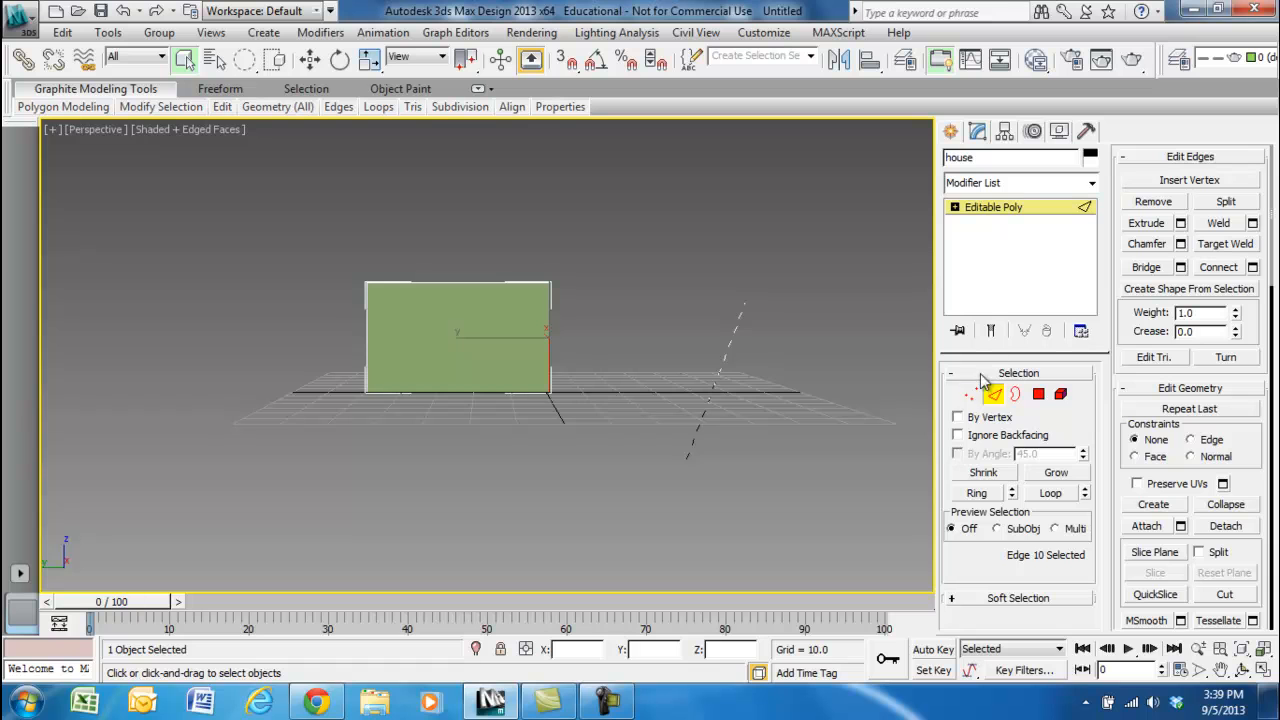
click(977, 493)
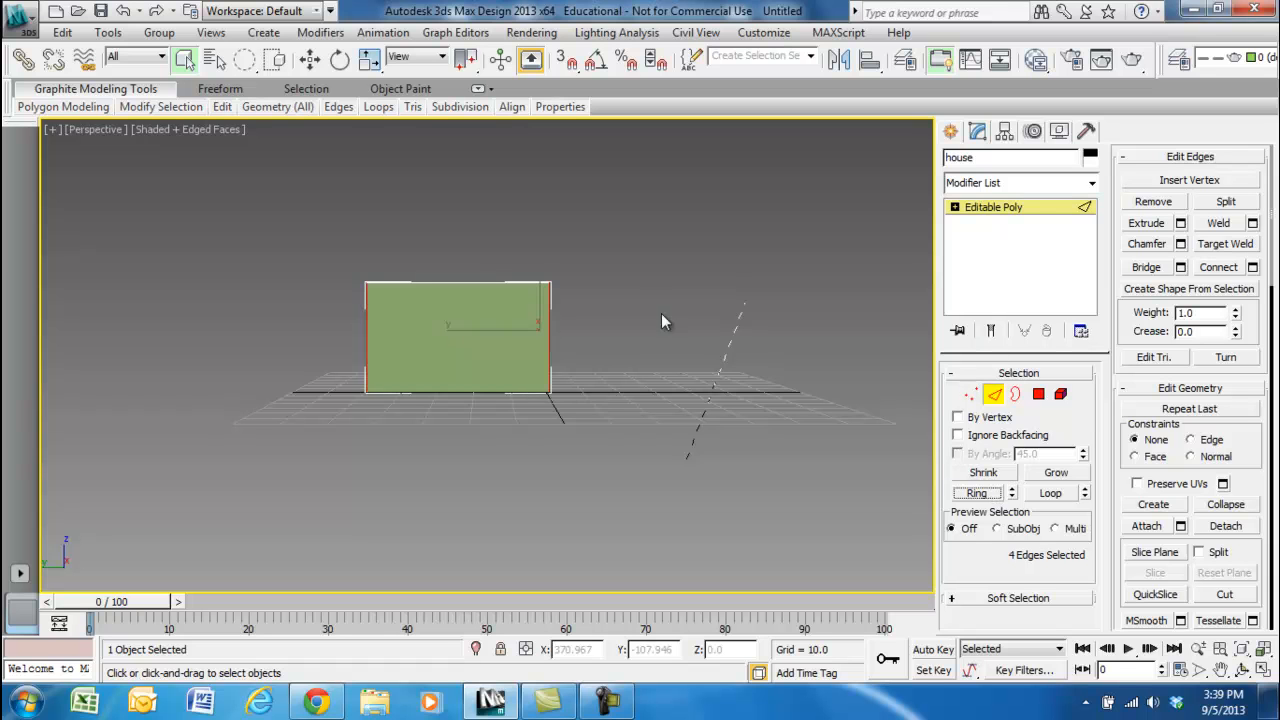
mouse_move(712, 250)
alt+middle_down()
mouse_move(700, 261)
mouse_move(440, 261)
mouse_move(612, 271)
mouse_move(826, 245)
mouse_move(689, 260)
alt+middle_up()
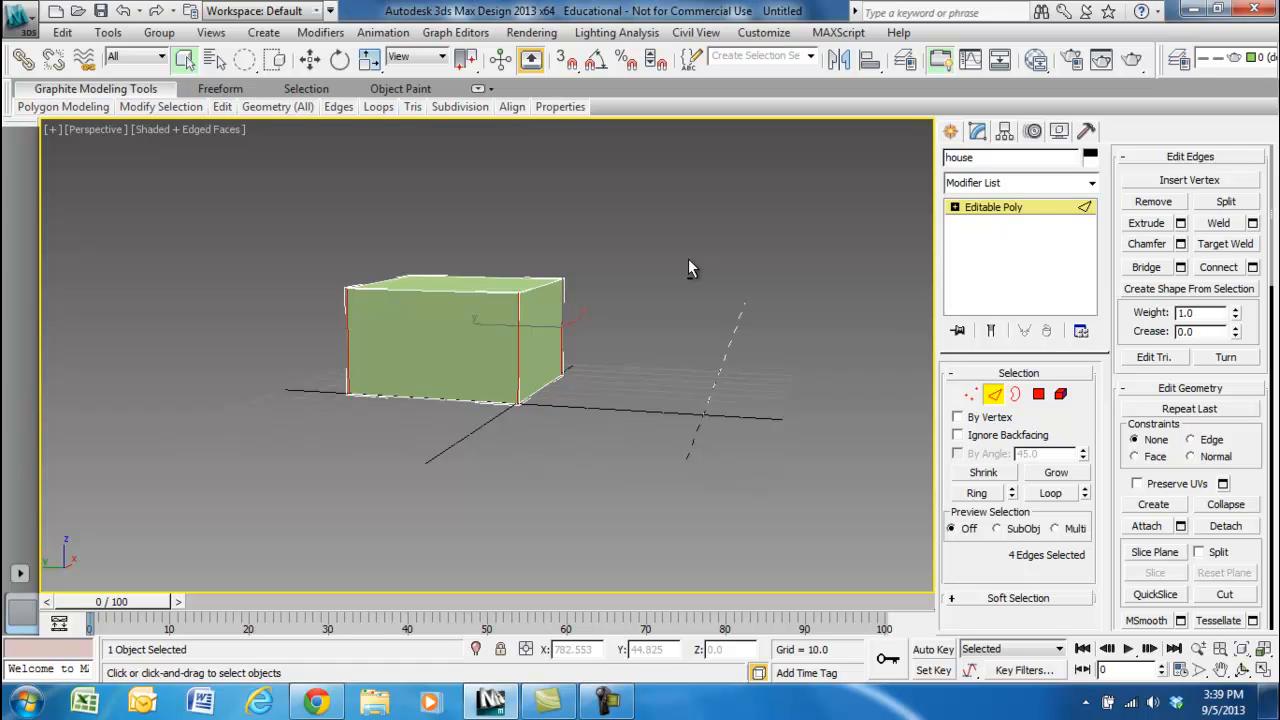
alt+middle_drag(688, 258, 710, 255)
click(977, 492)
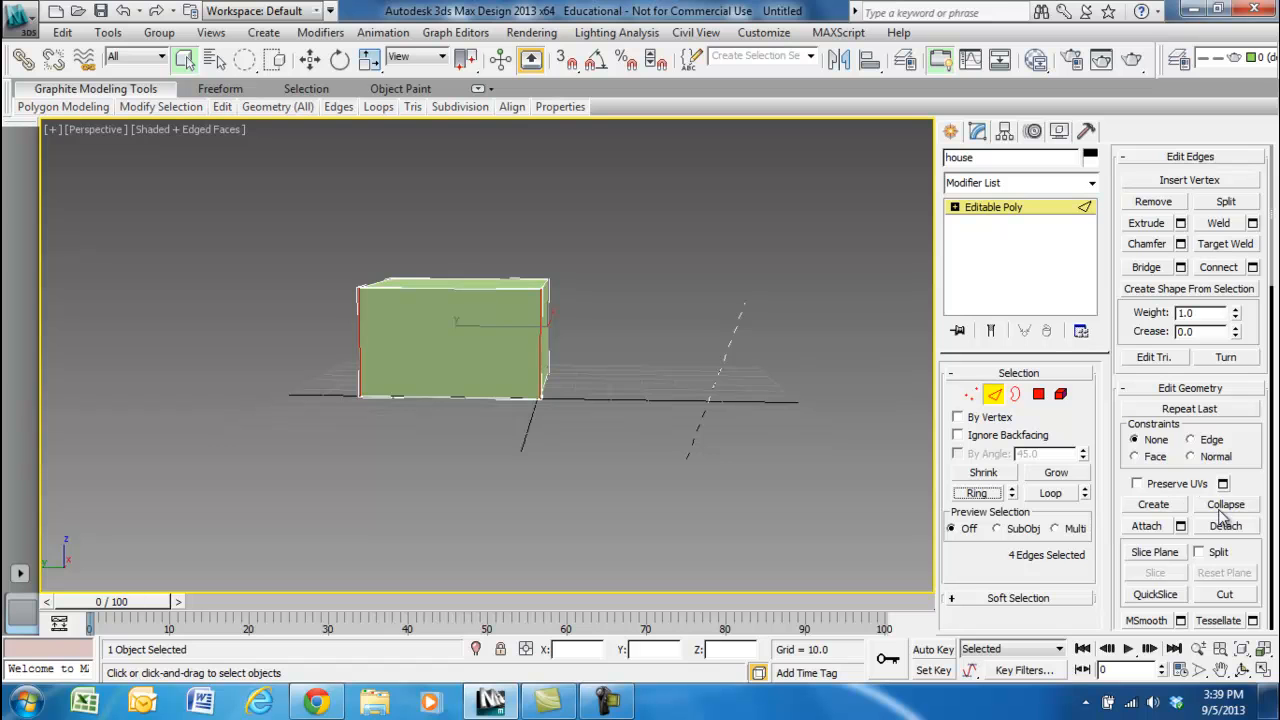
click(1218, 268)
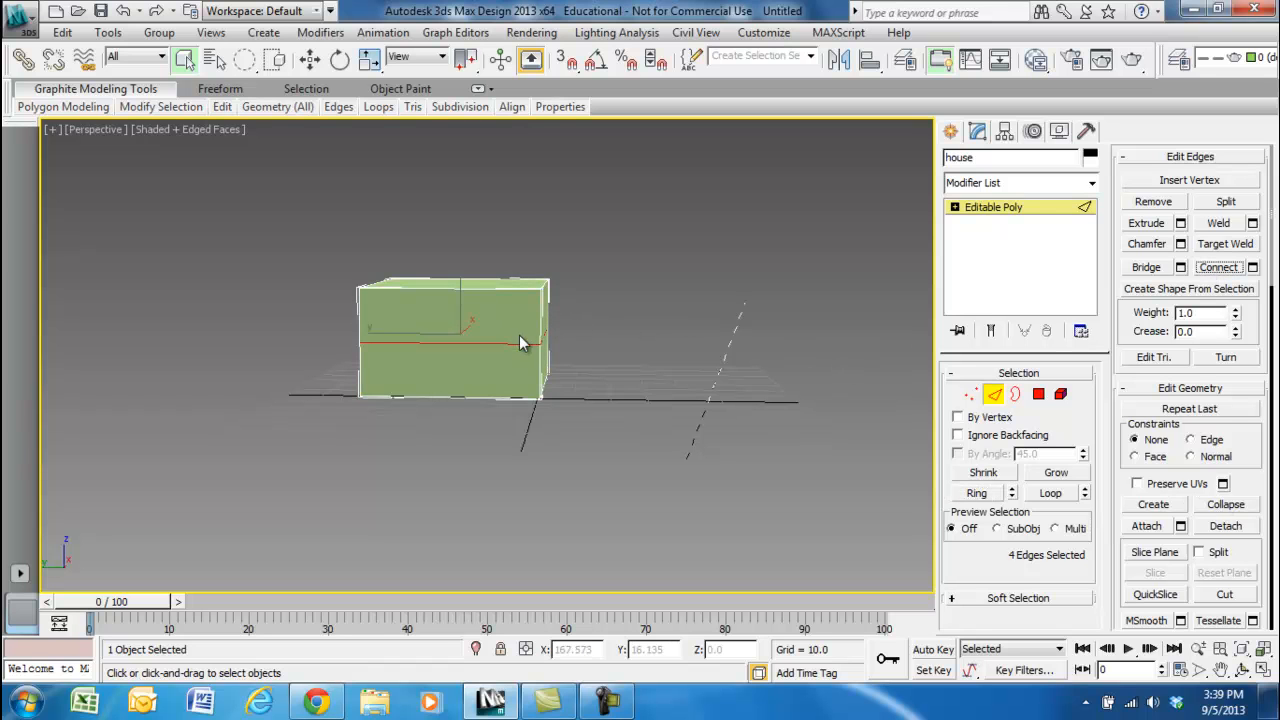
Switch to vertex editing and select the two end vertices of the middle horizontal edge on the front face.
mouse_move(554, 262)
alt+middle_down()
mouse_move(363, 266)
mouse_move(652, 244)
mouse_move(554, 255)
alt+middle_up()
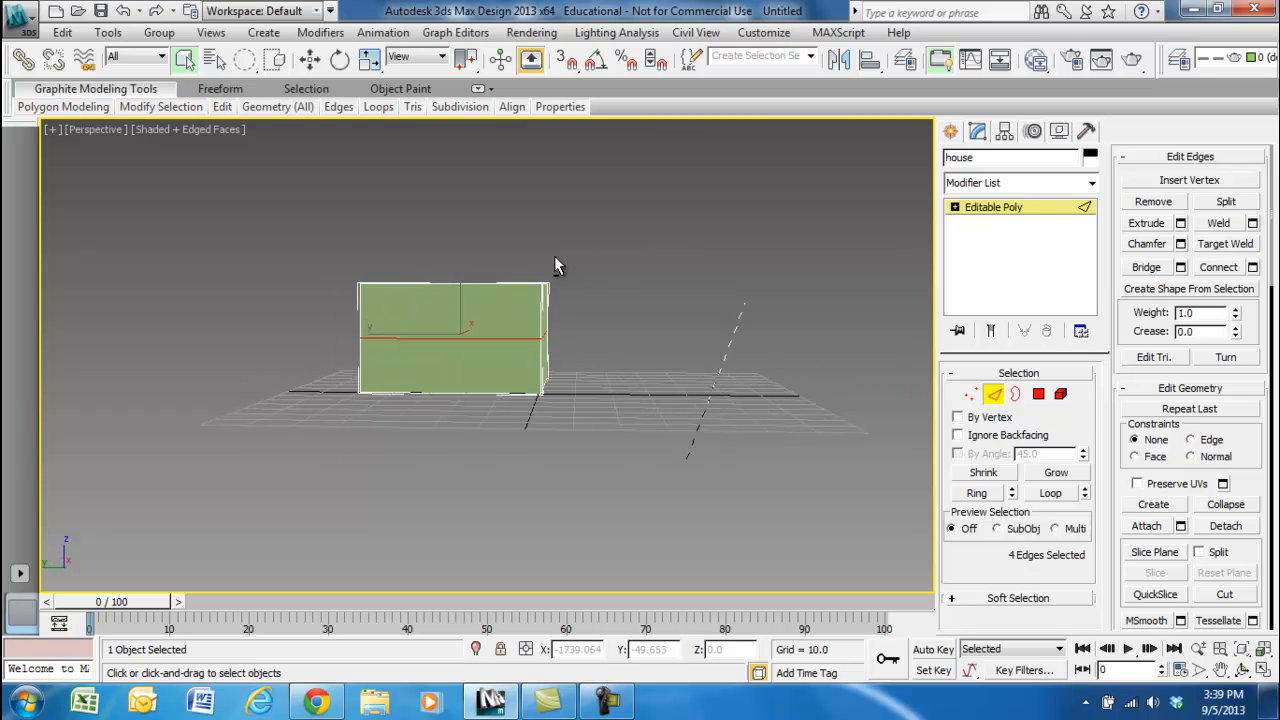
click(979, 395)
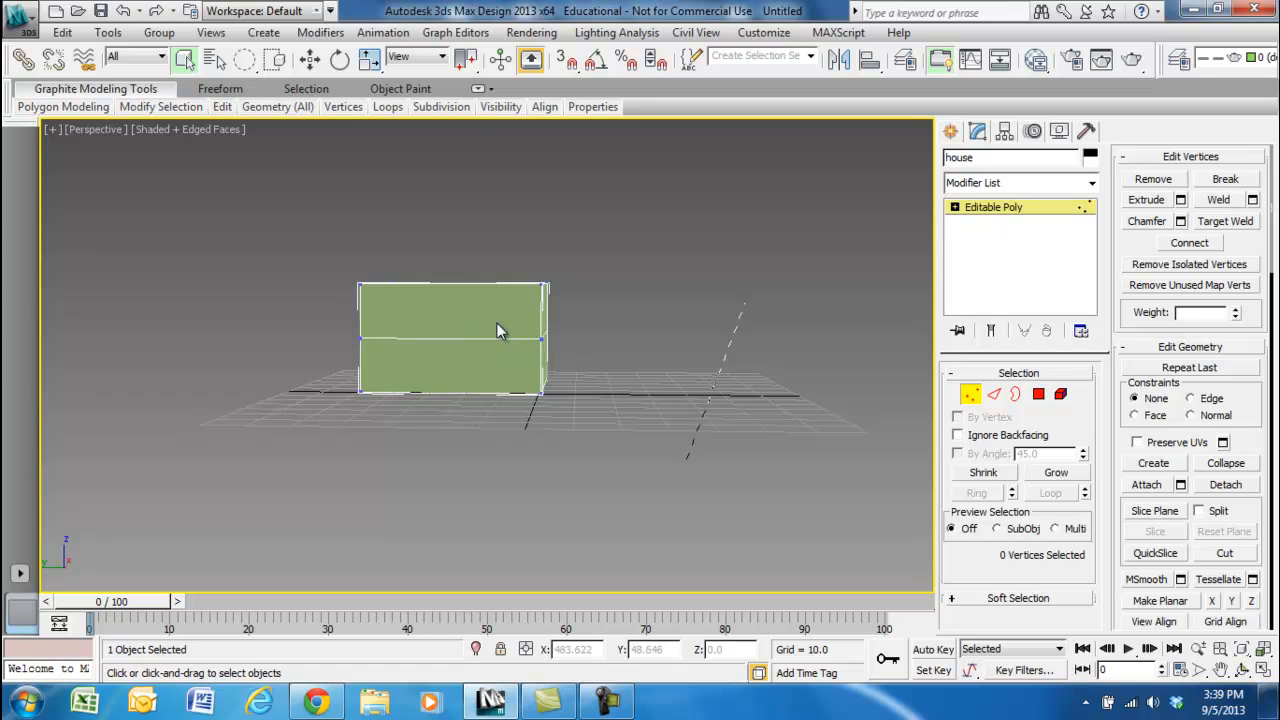
scroll(555, 335, up, 5)
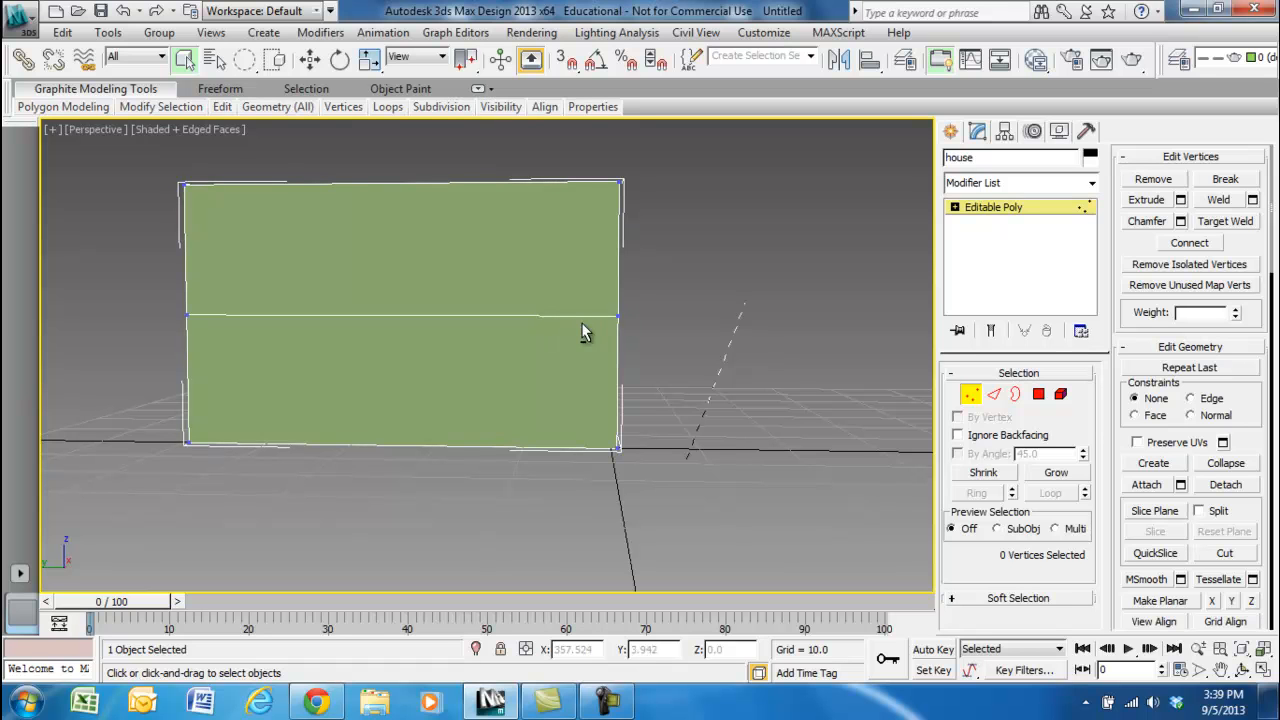
click(619, 313)
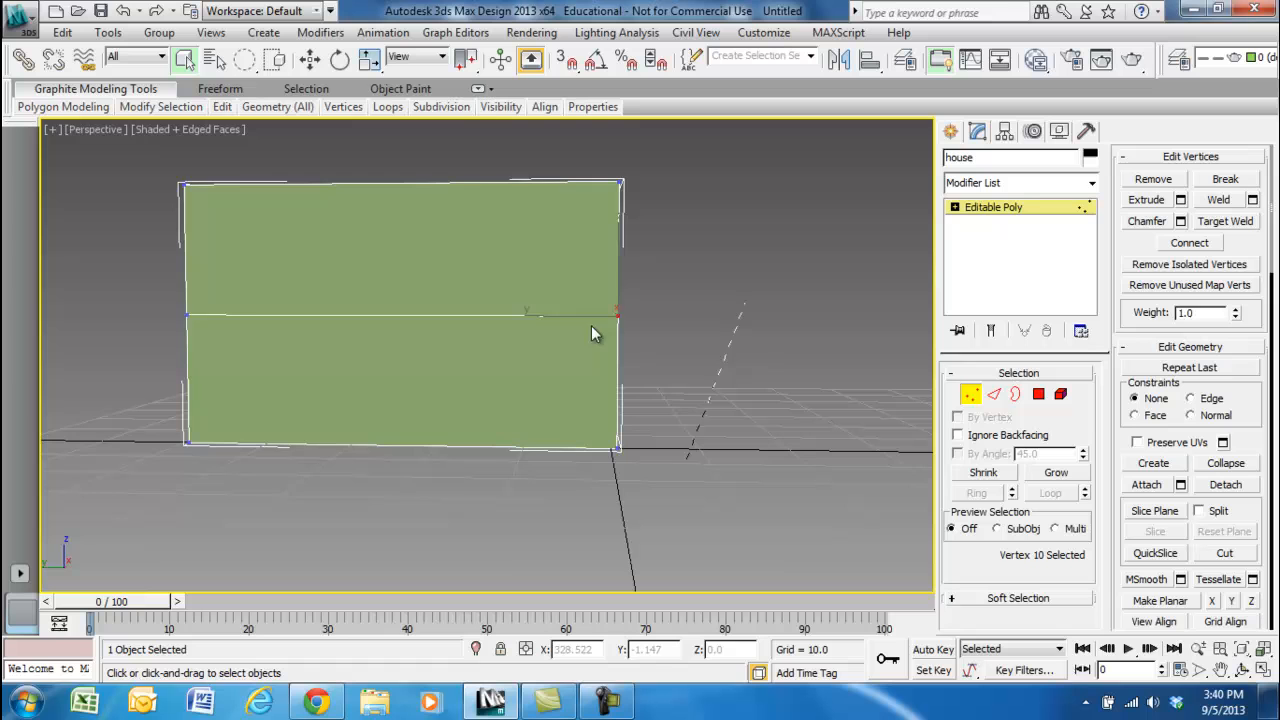
ctrl+click(186, 313)
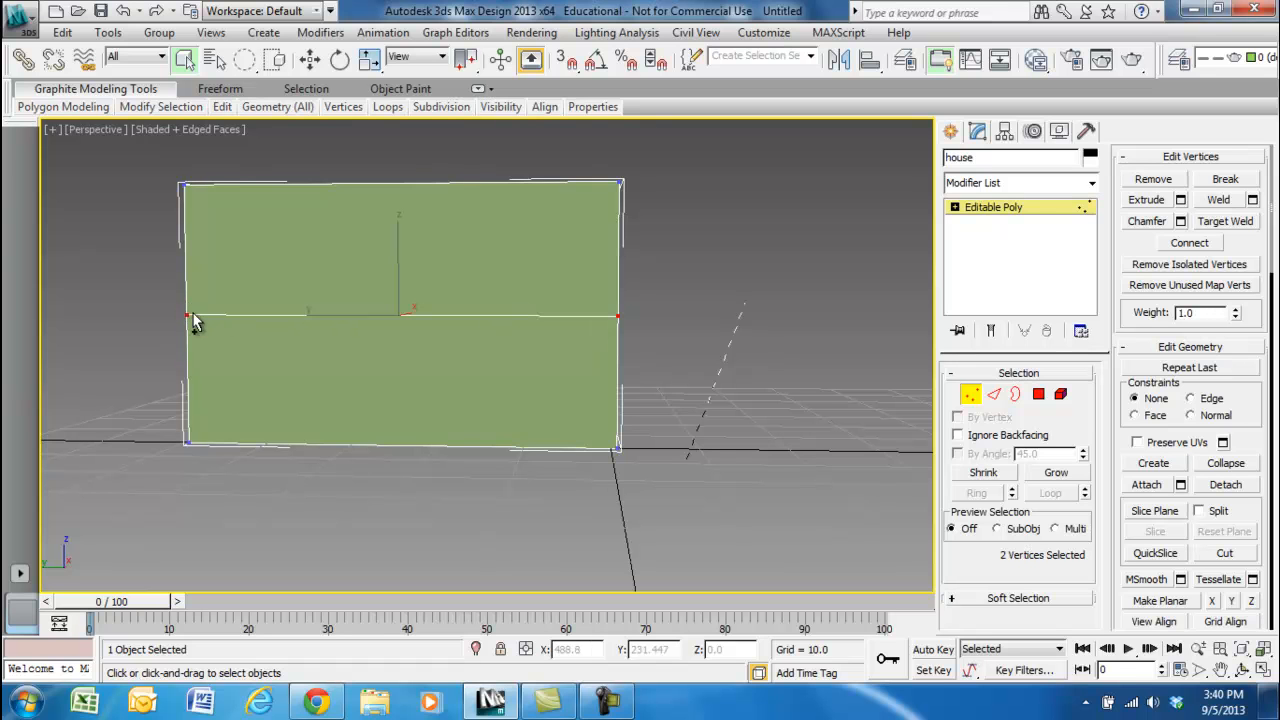
Switch to a rectangular selection region and select all four vertices of the middle edge loop.
click(250, 63)
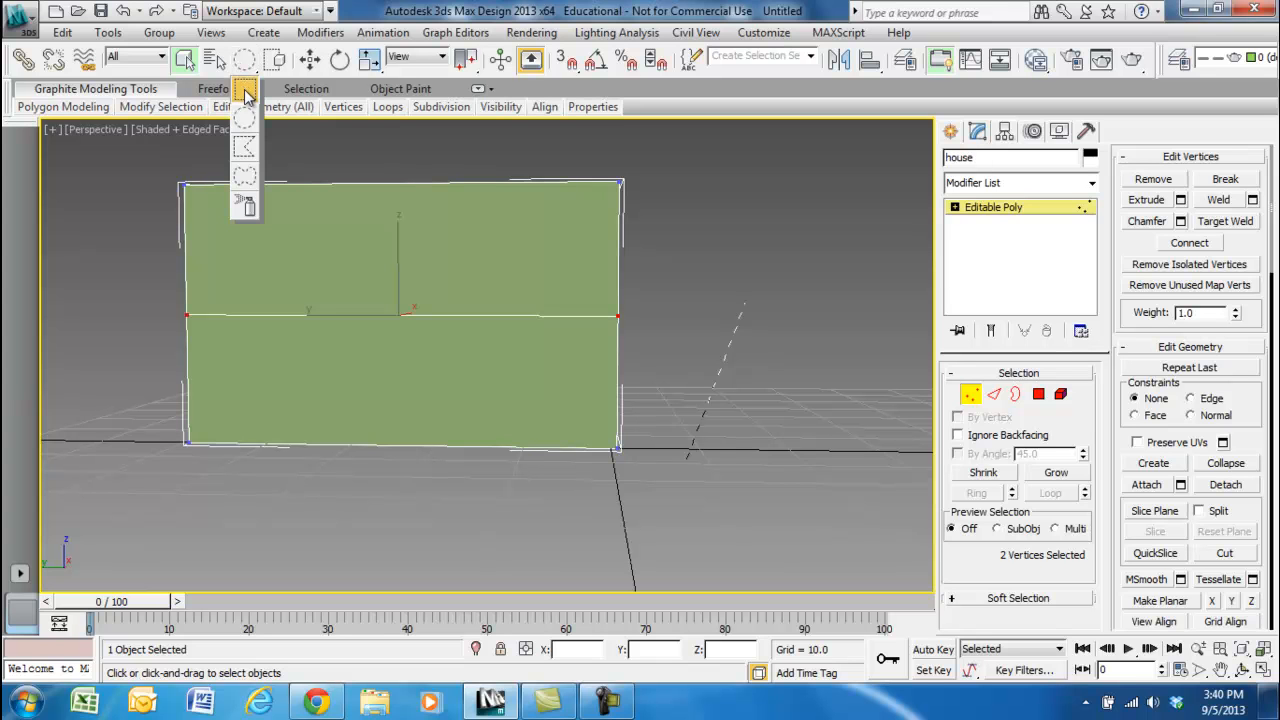
click(246, 92)
drag(132, 285, 672, 340)
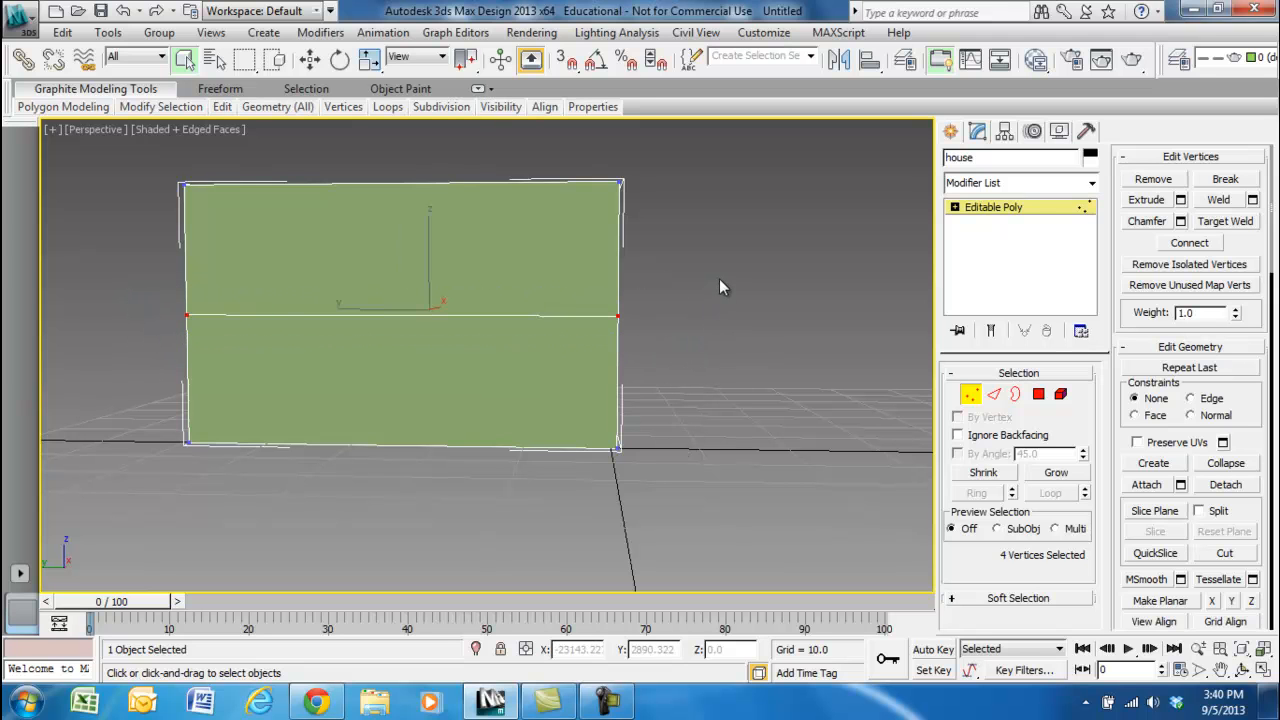
Move the four selected middle-loop vertices up along Z to a height of about 26.
alt+middle_drag(728, 276, 905, 282)
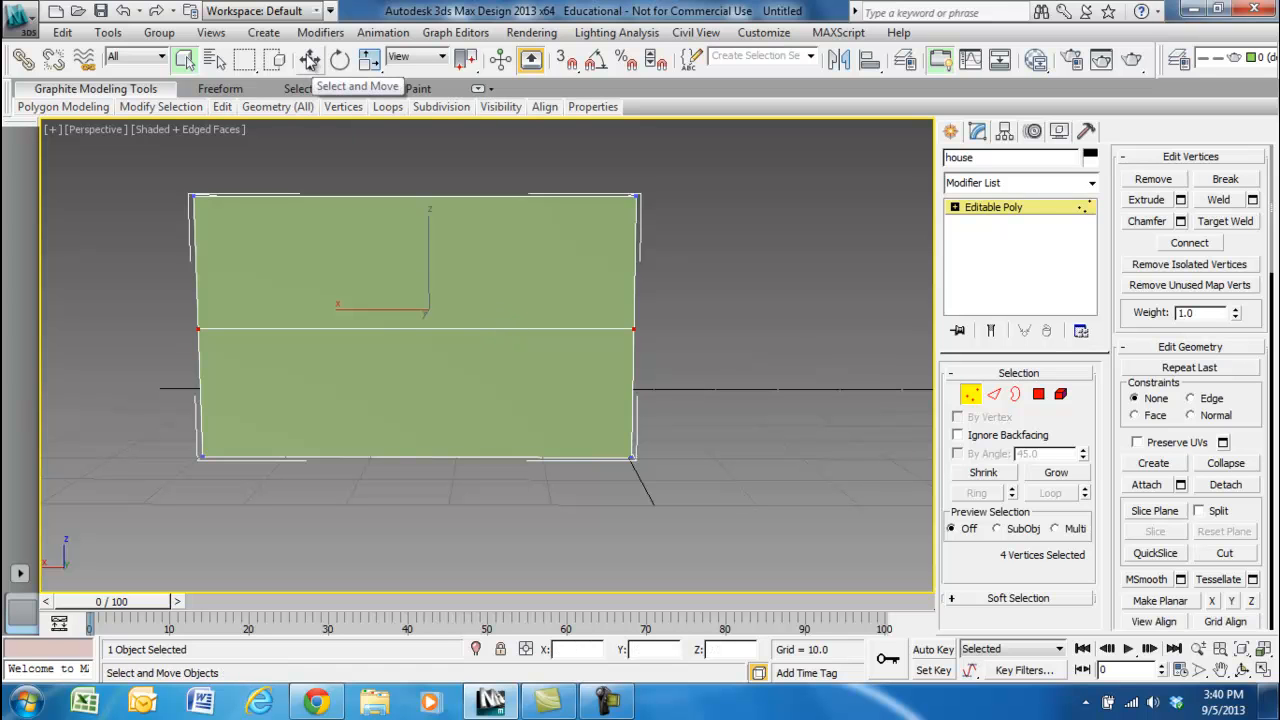
key(w)
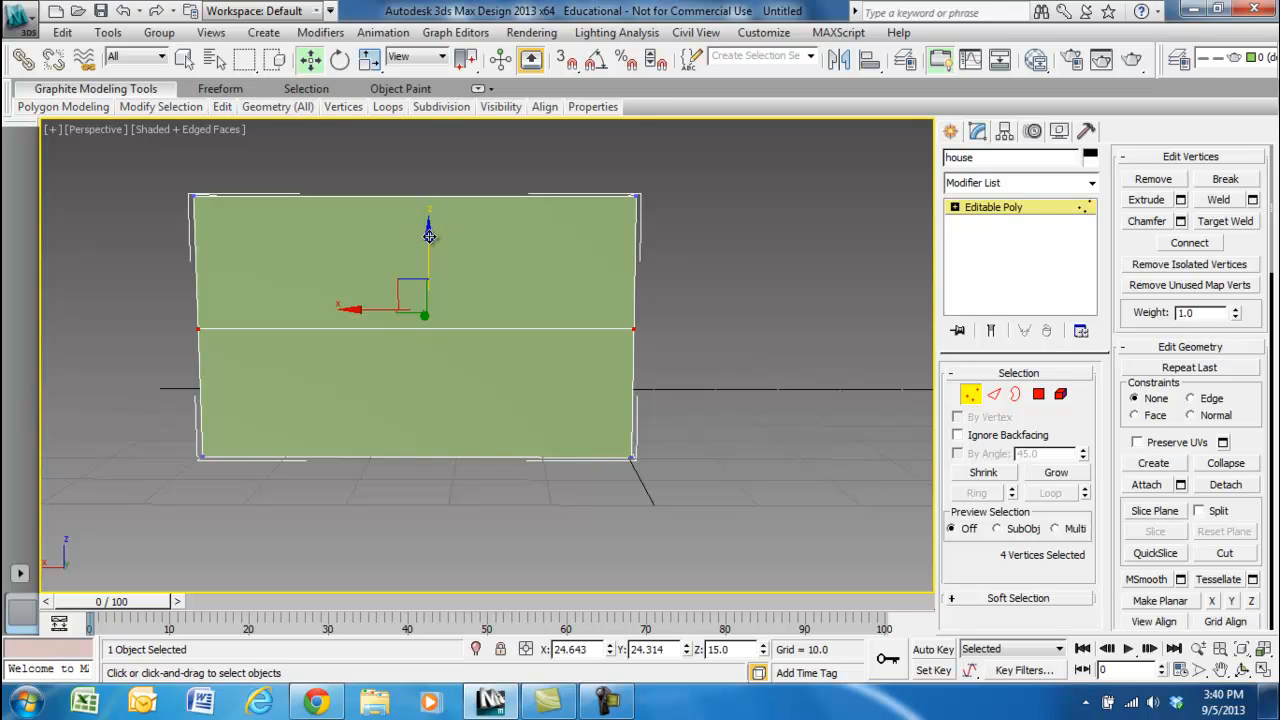
drag(429, 234, 428, 155)
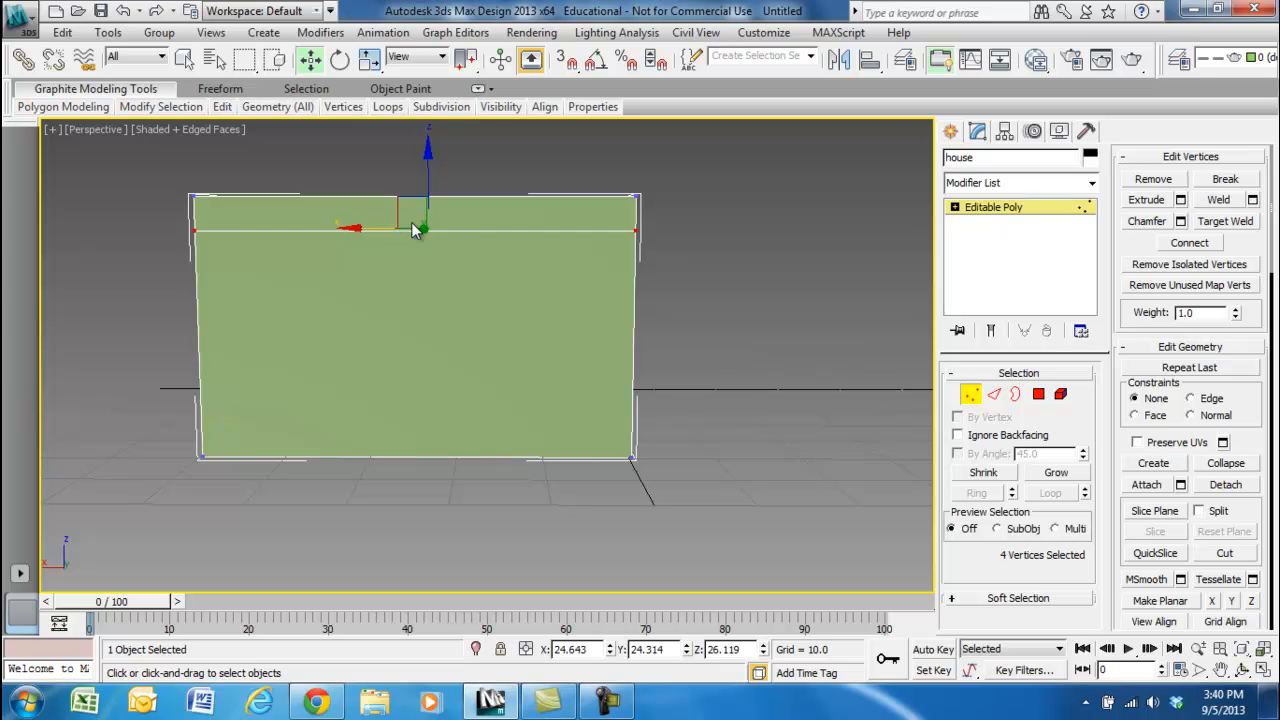
In edge editing, select the two opposite side edges of the top face and connect them with a center edge.
alt+middle_drag(488, 157, 495, 229)
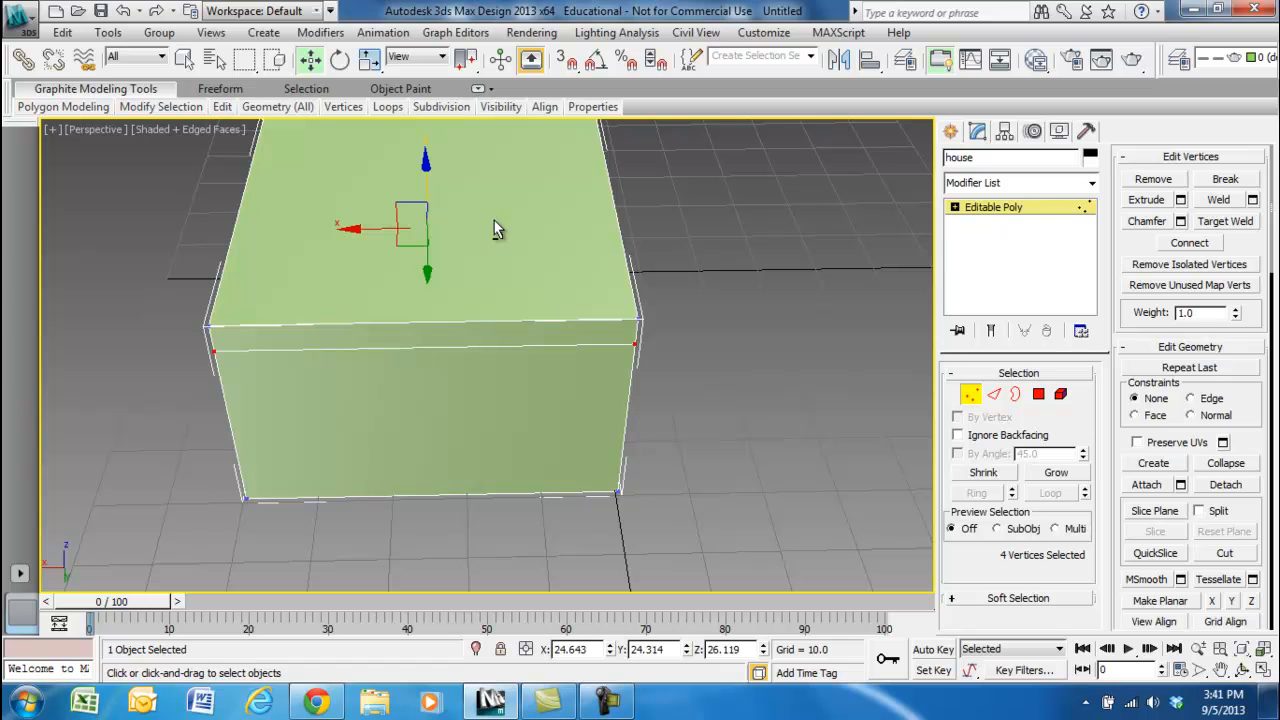
scroll(494, 236, down, 2)
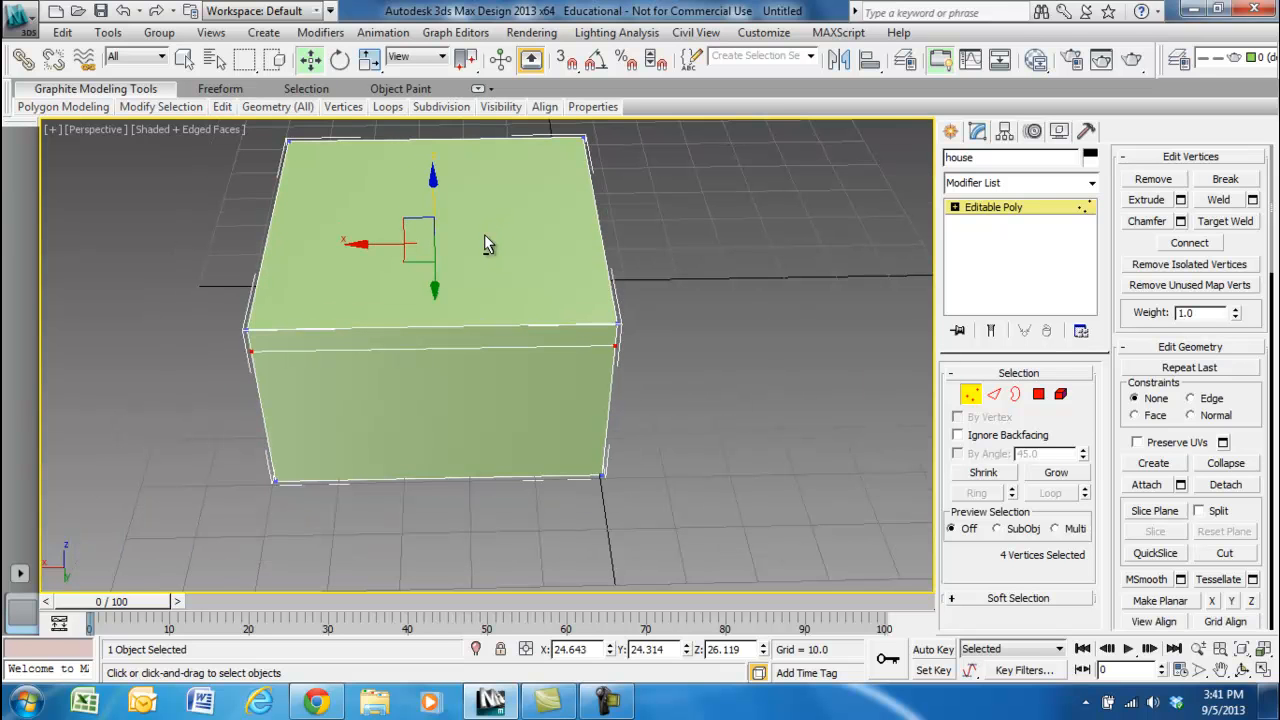
click(995, 396)
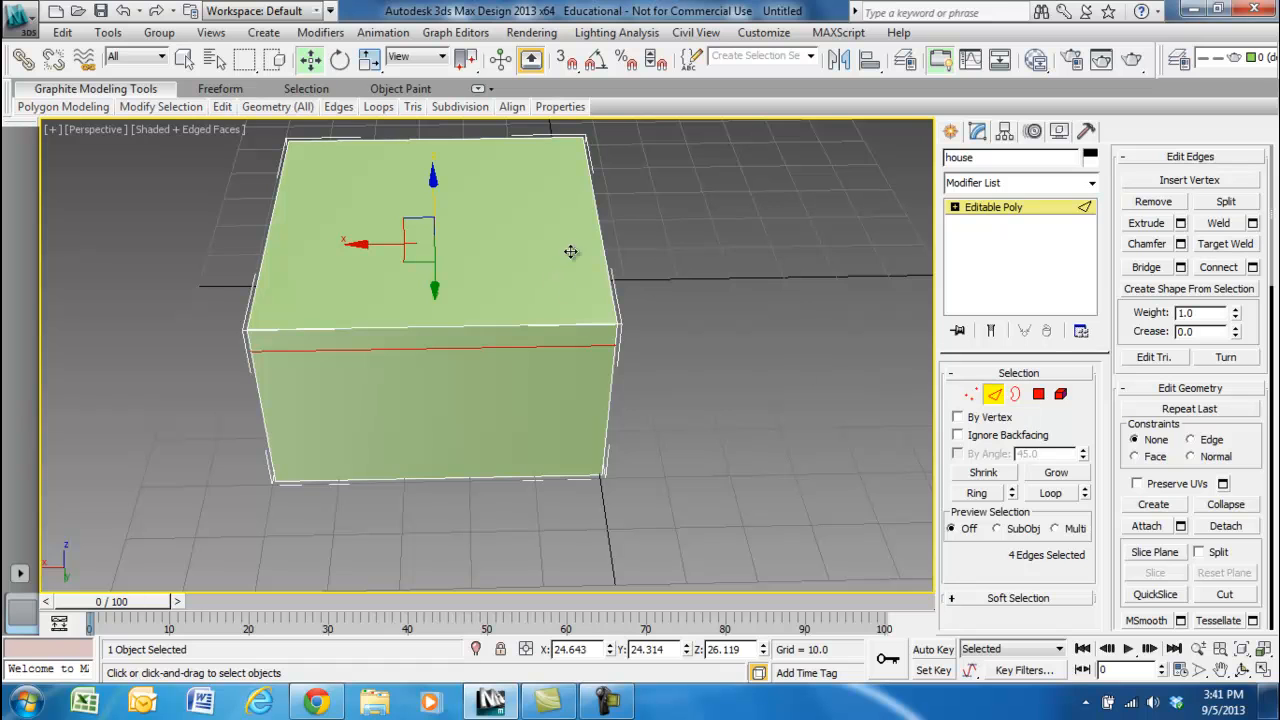
click(738, 236)
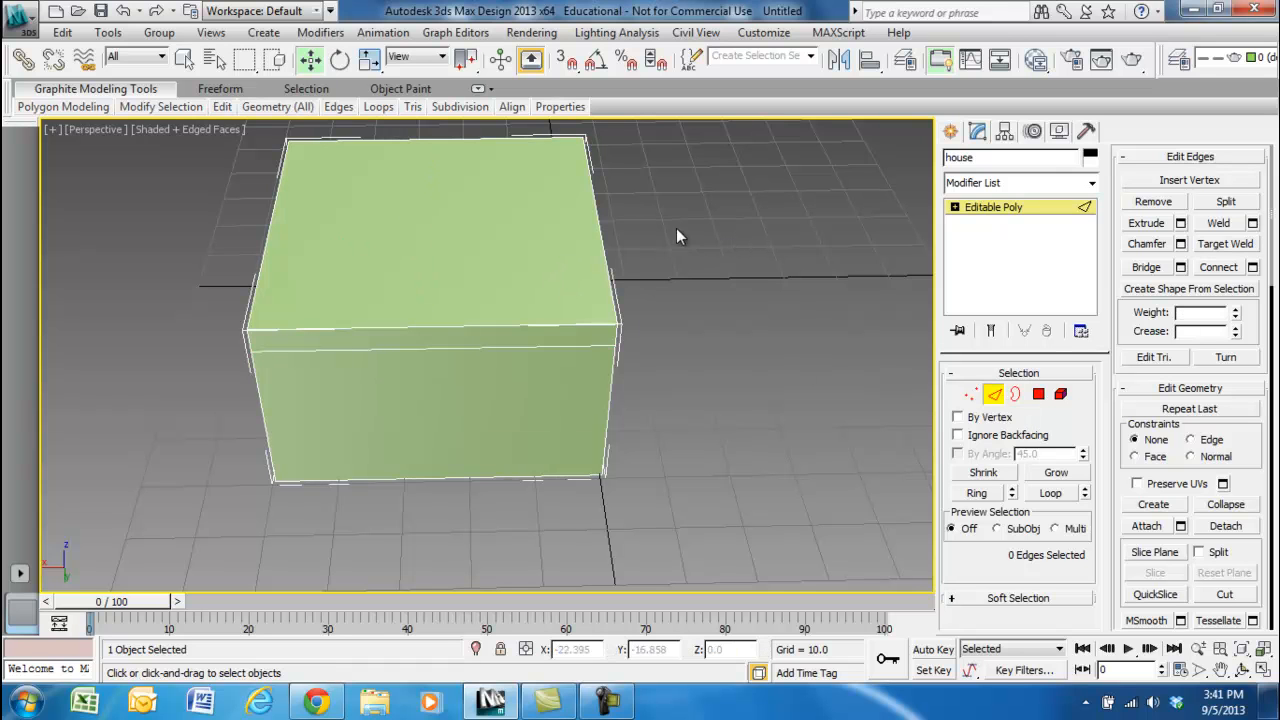
click(599, 223)
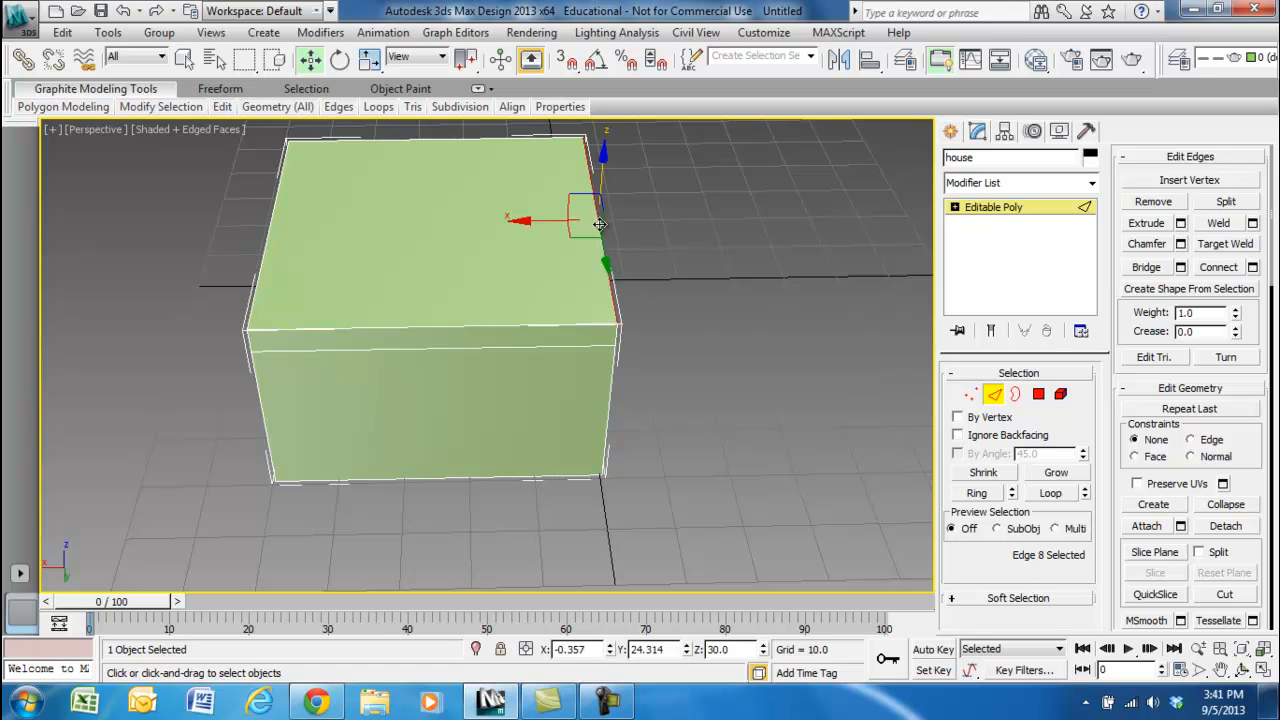
ctrl+click(270, 221)
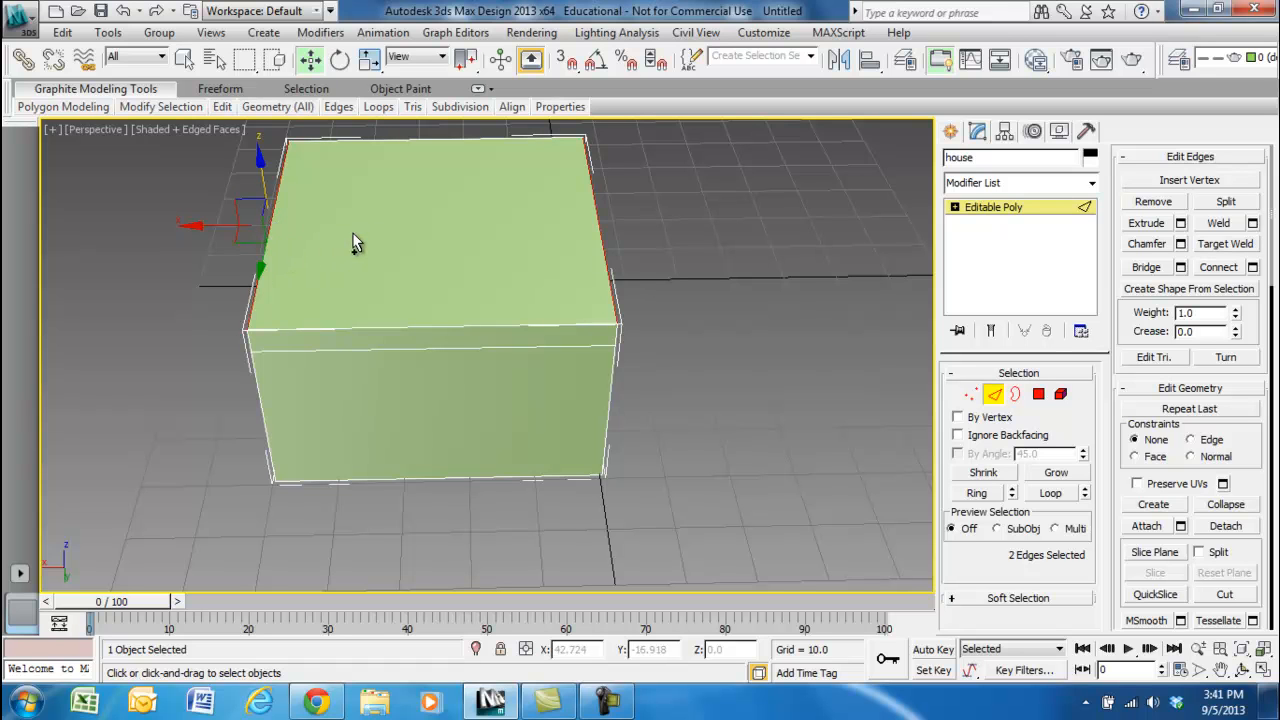
click(1221, 268)
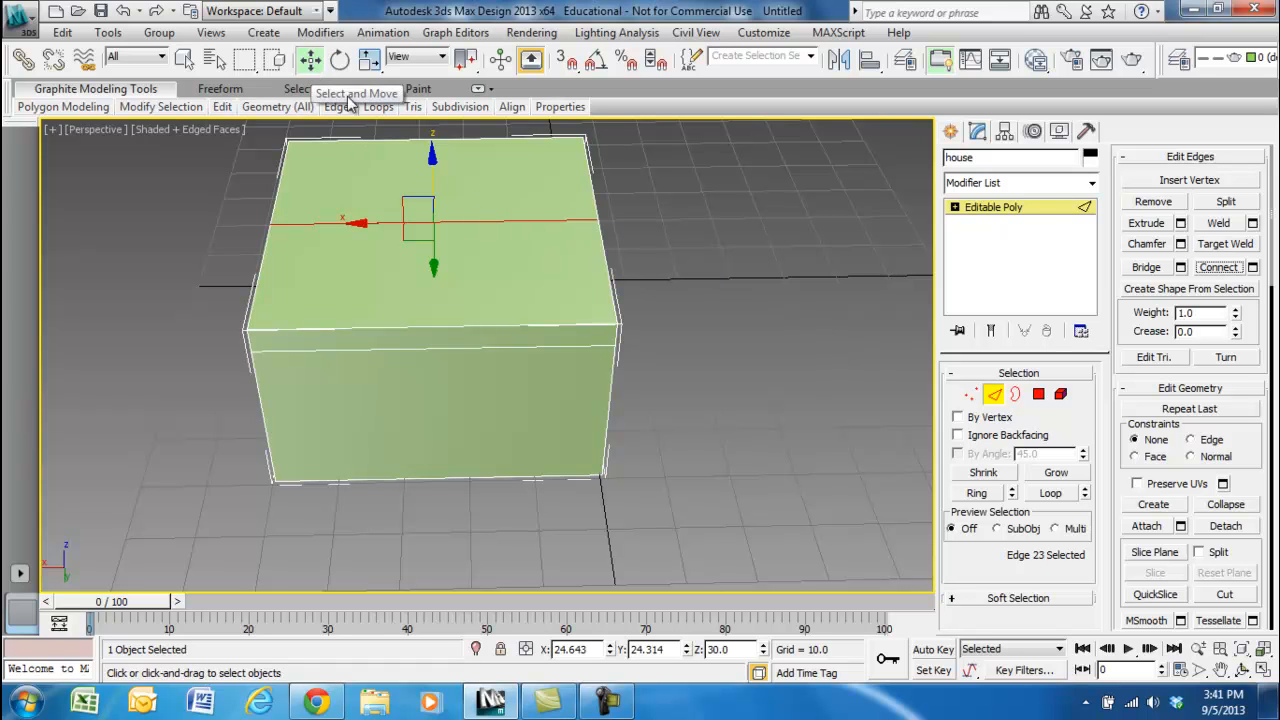
Raise the top face's center edge along Z to about 47.5 to form the roof ridge, and deselect it.
alt+middle_drag(692, 187, 810, 143)
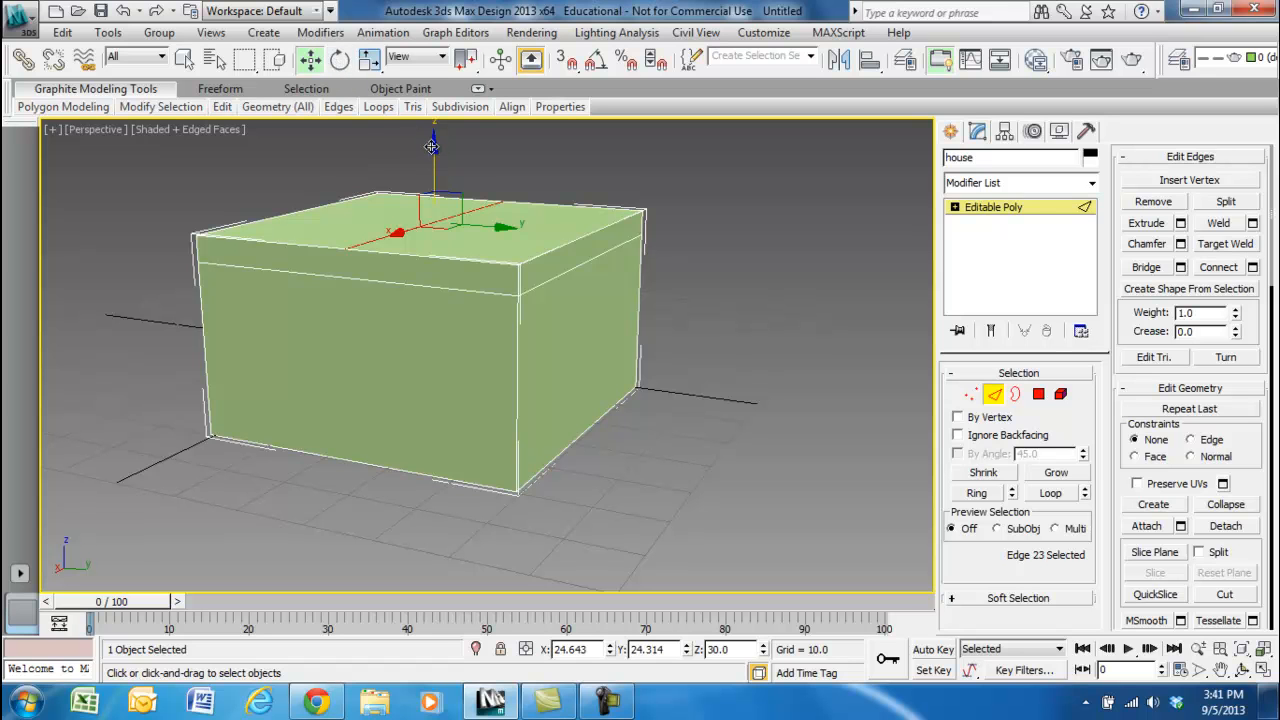
drag(433, 143, 436, 30)
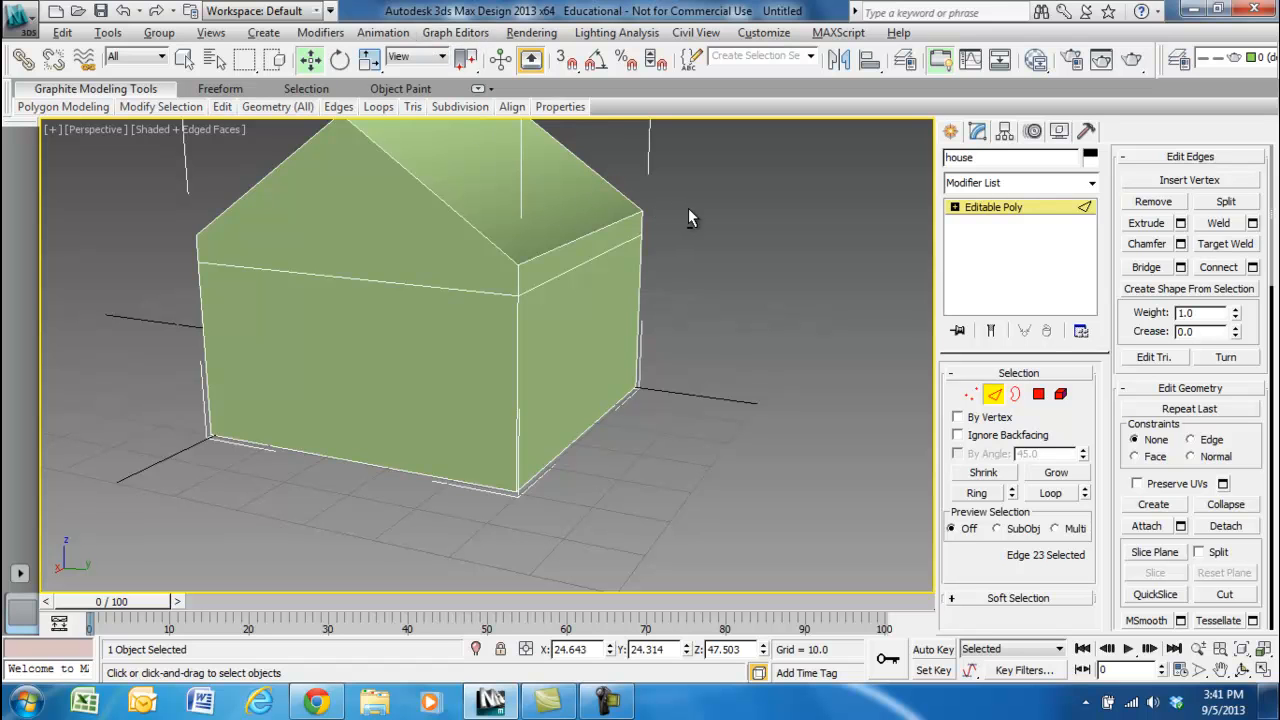
scroll(687, 205, down, 2)
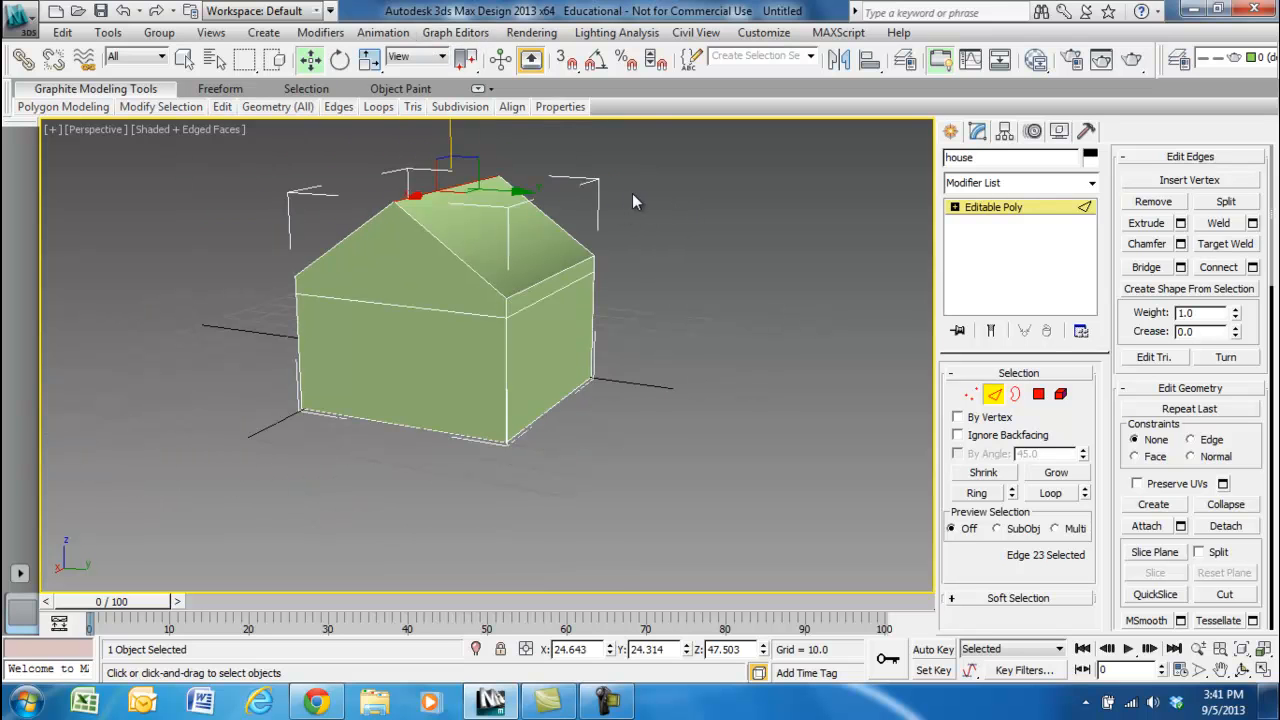
alt+middle_drag(655, 224, 784, 216)
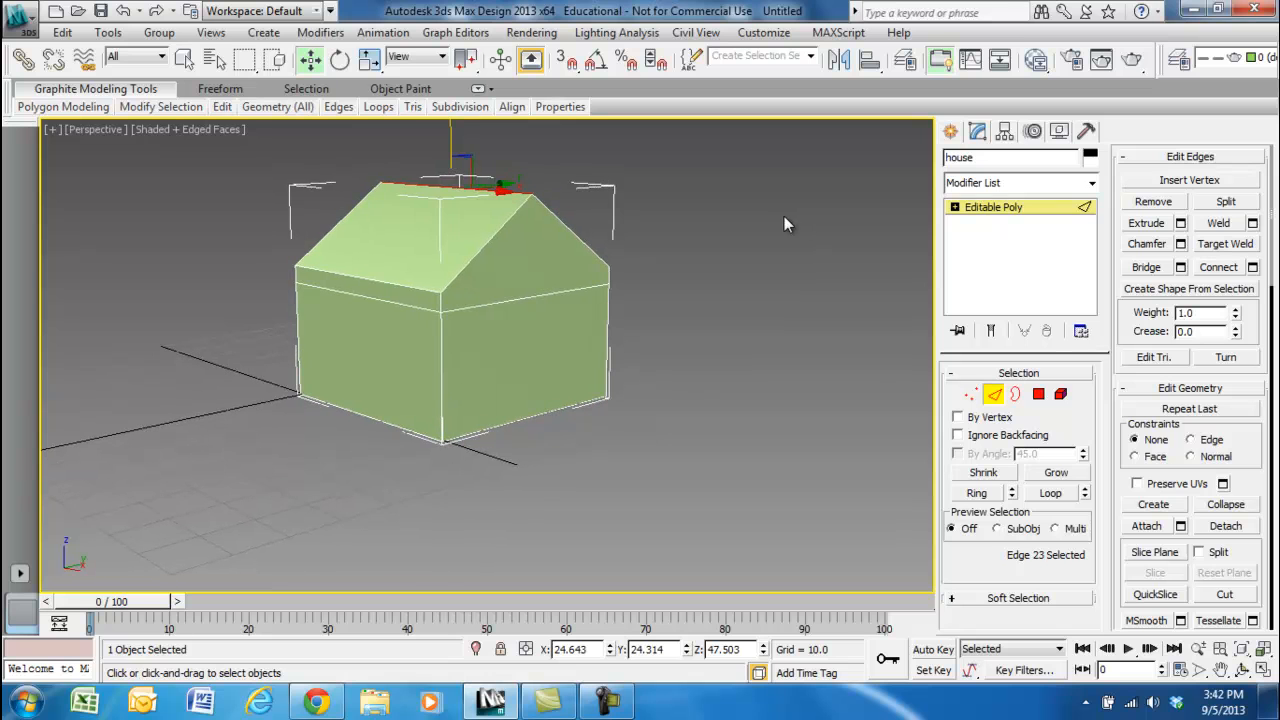
click(741, 263)
mouse_move(733, 258)
alt+middle_down()
mouse_move(700, 255)
mouse_move(740, 258)
alt+middle_up()
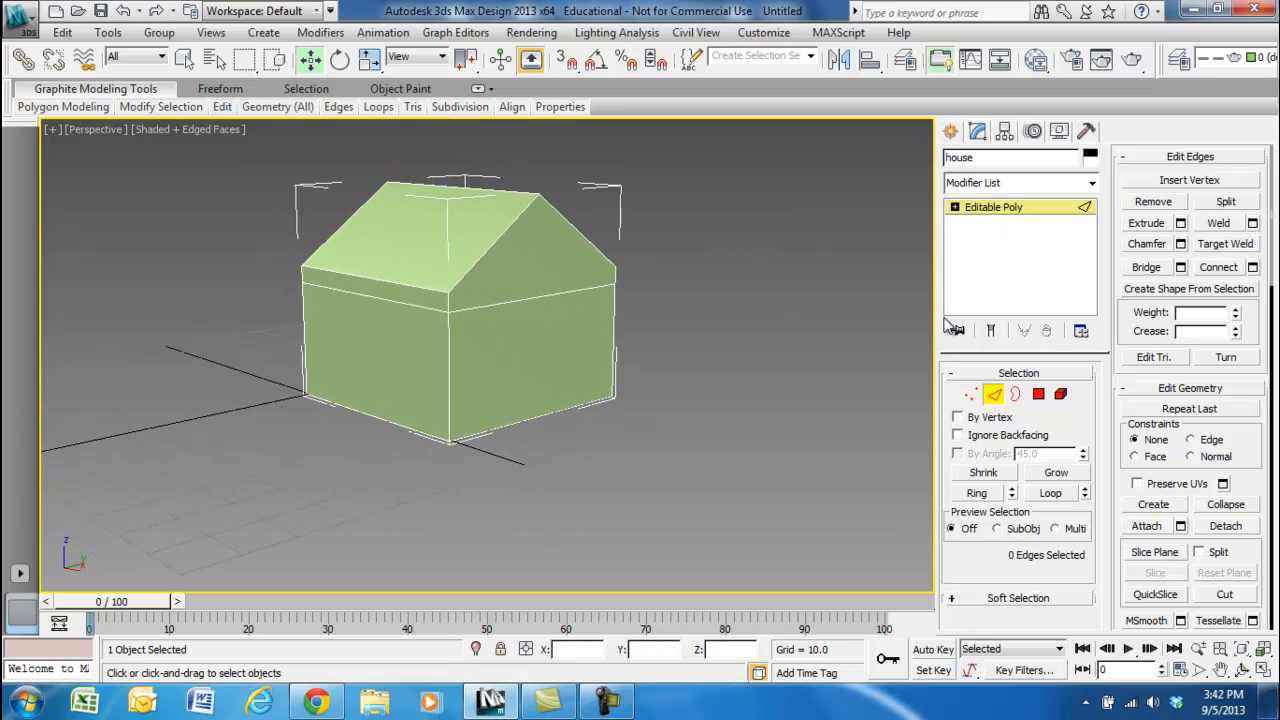
Use Cut to add a horizontal edge across one gable end, joining its two eave corners.
click(1246, 596)
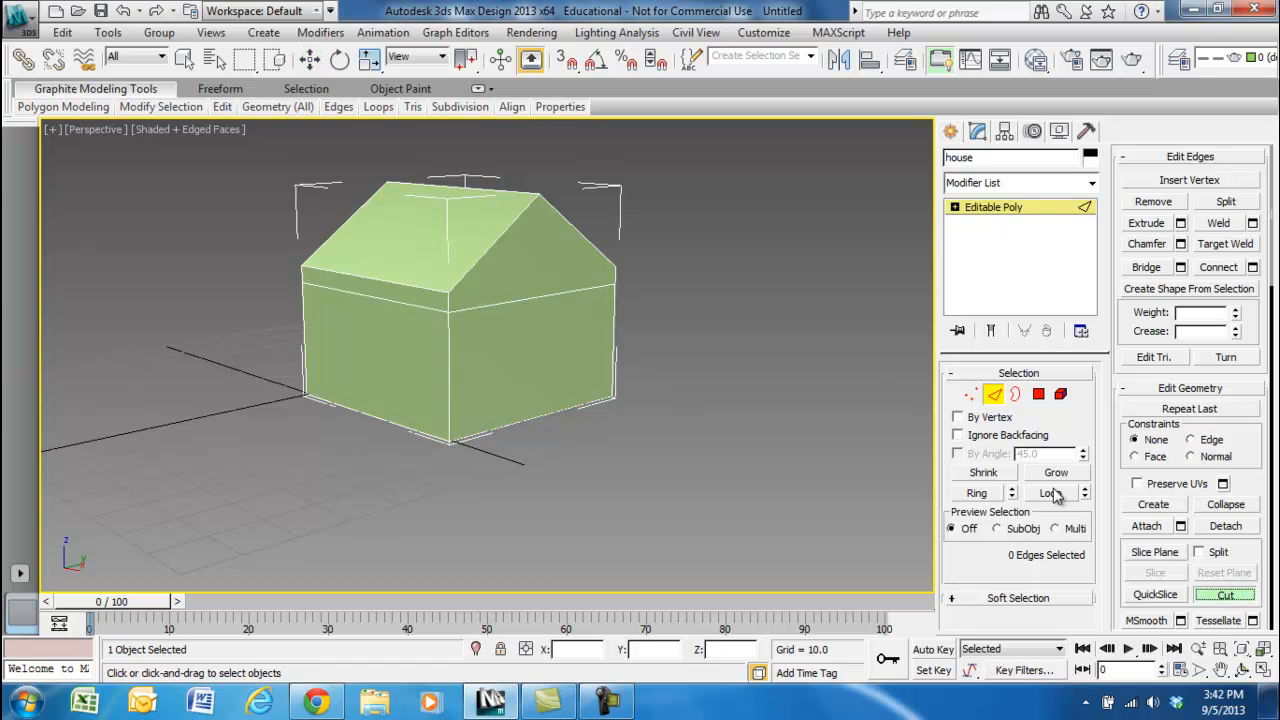
alt+middle_drag(934, 359, 968, 366)
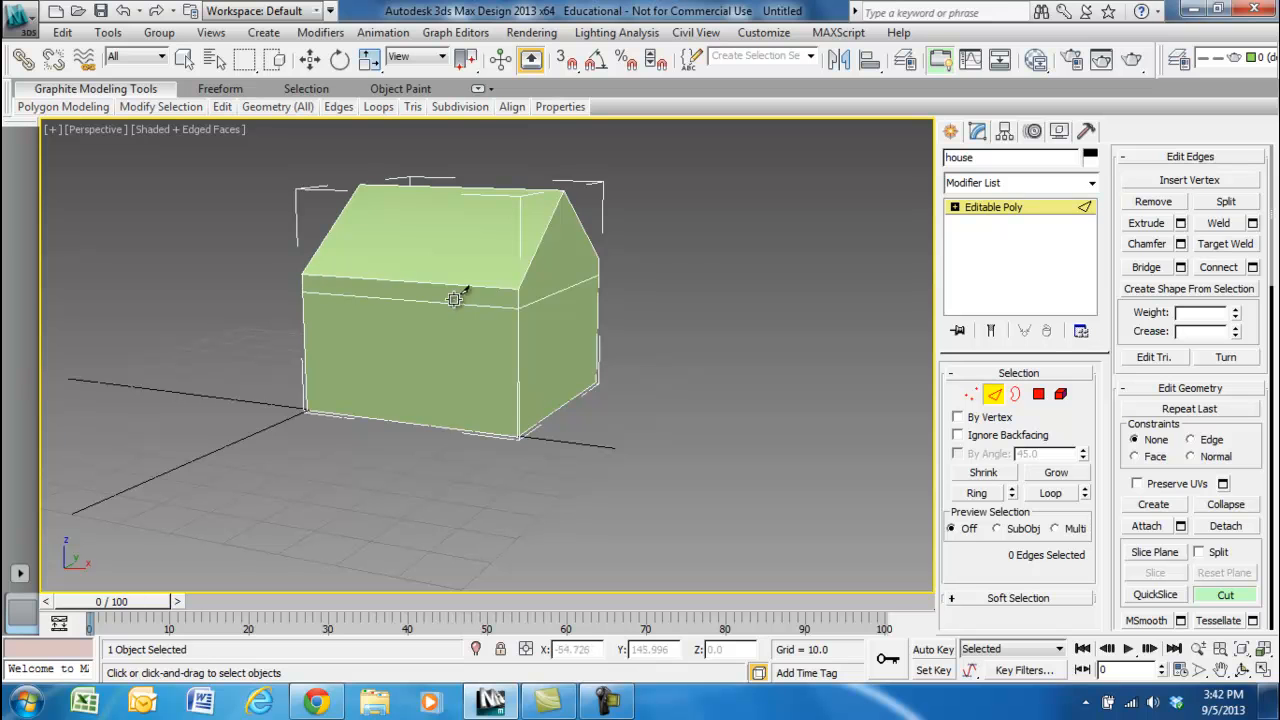
alt+middle_drag(702, 252, 587, 252)
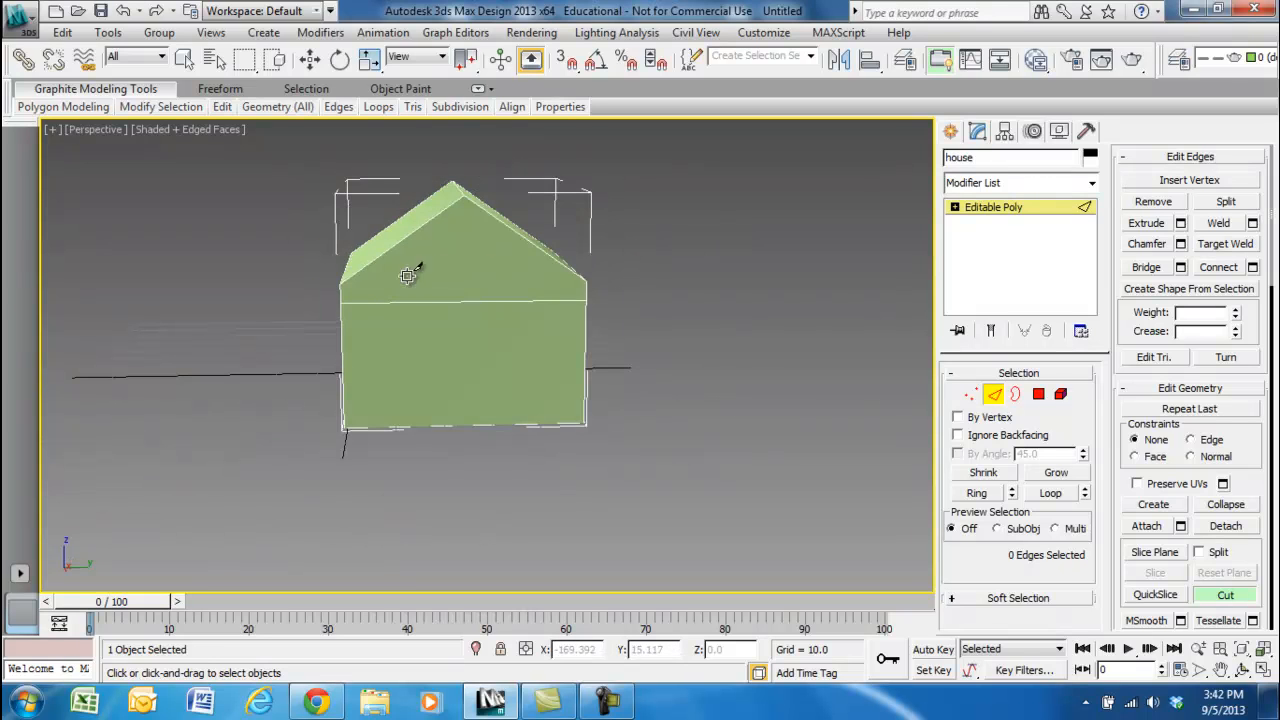
scroll(380, 293, up, 6)
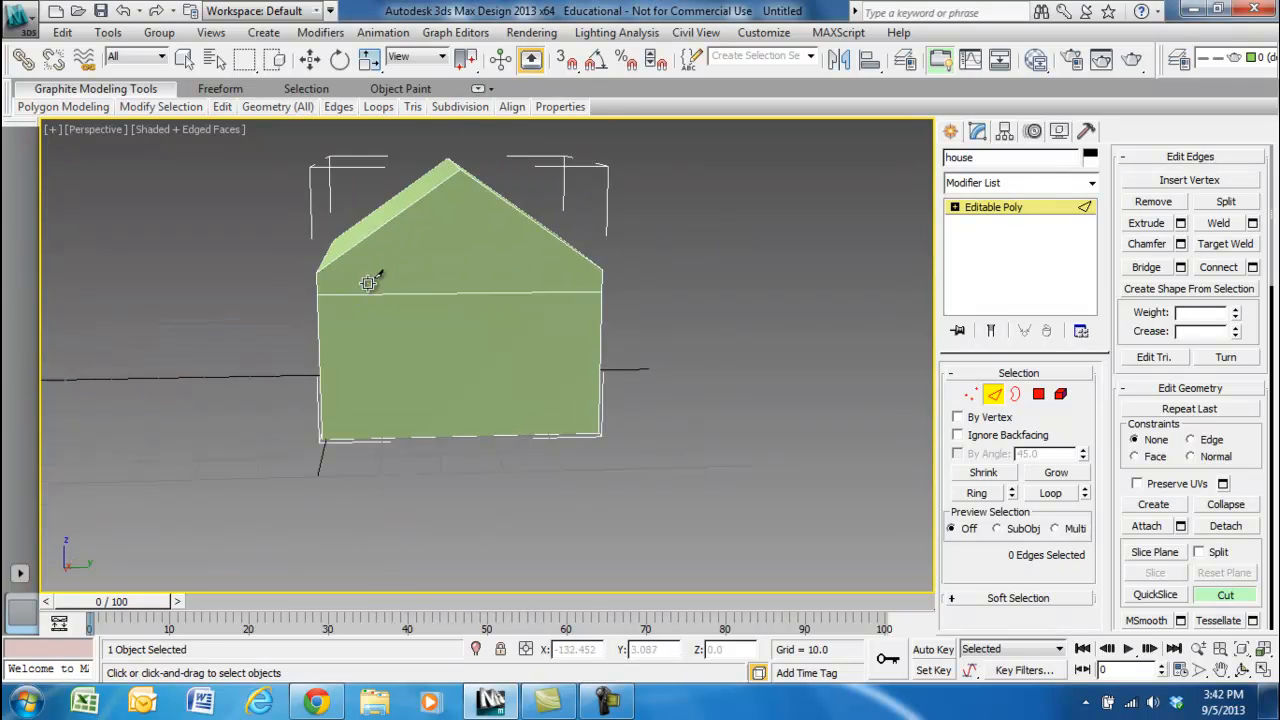
scroll(330, 244, down, 1)
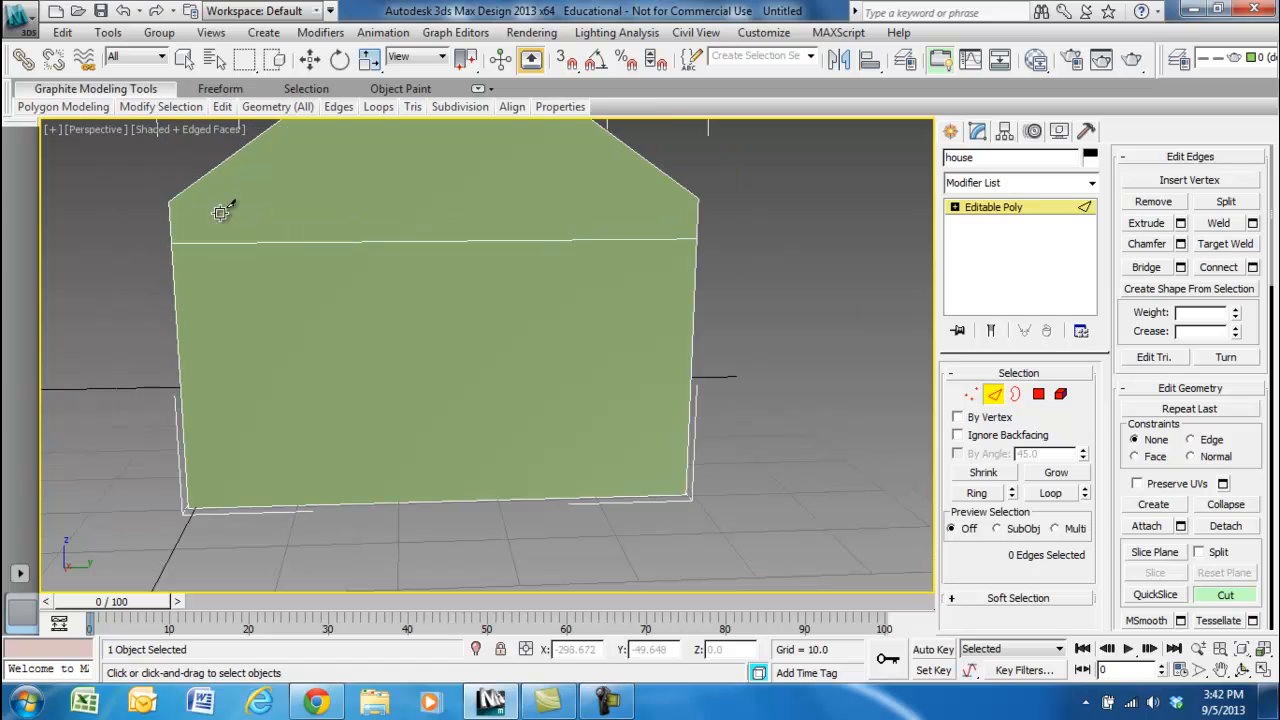
click(170, 199)
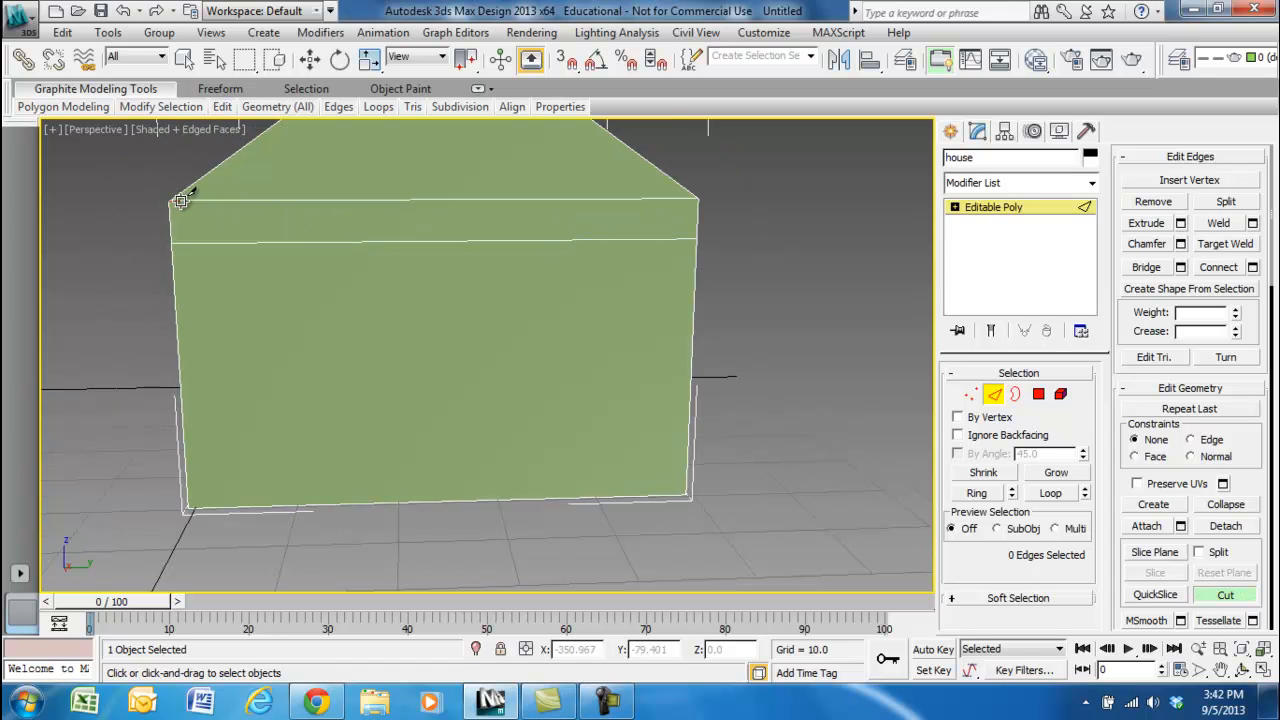
click(699, 199)
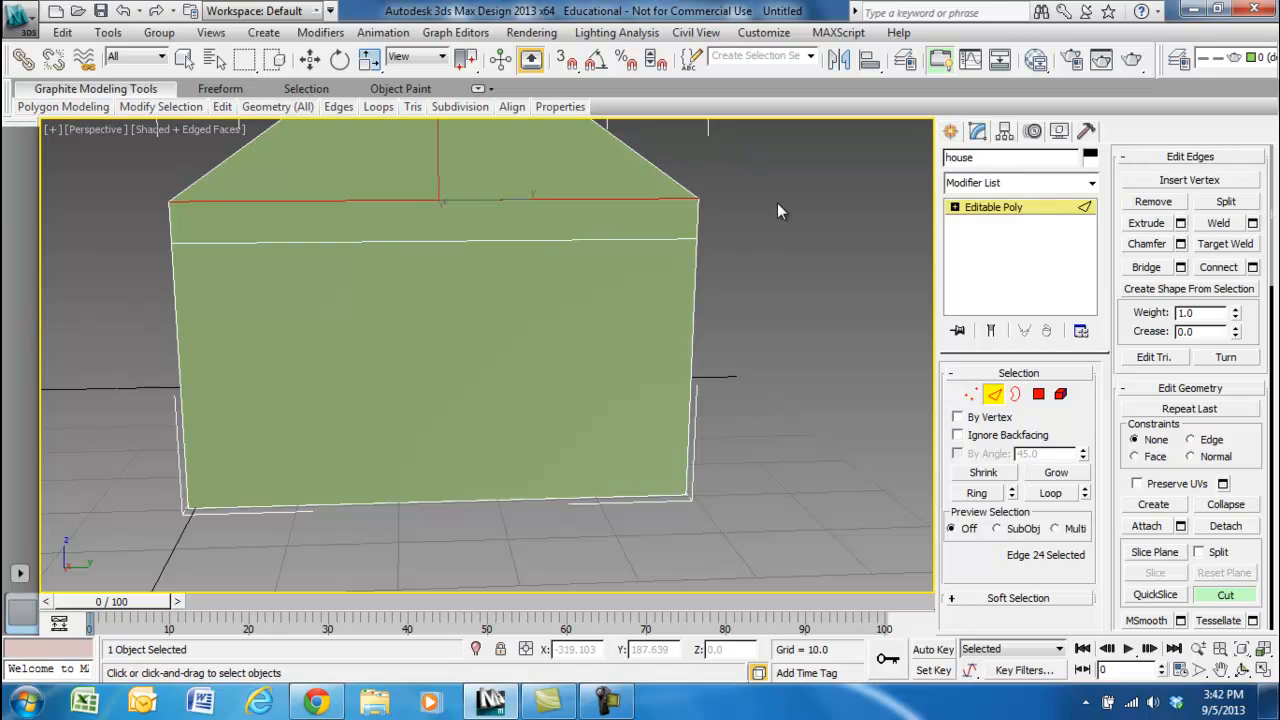
Cut a matching horizontal edge between the two eave corners of the opposite gable end.
alt+middle_drag(798, 195, 455, 212)
alt+middle_drag(334, 251, 309, 220)
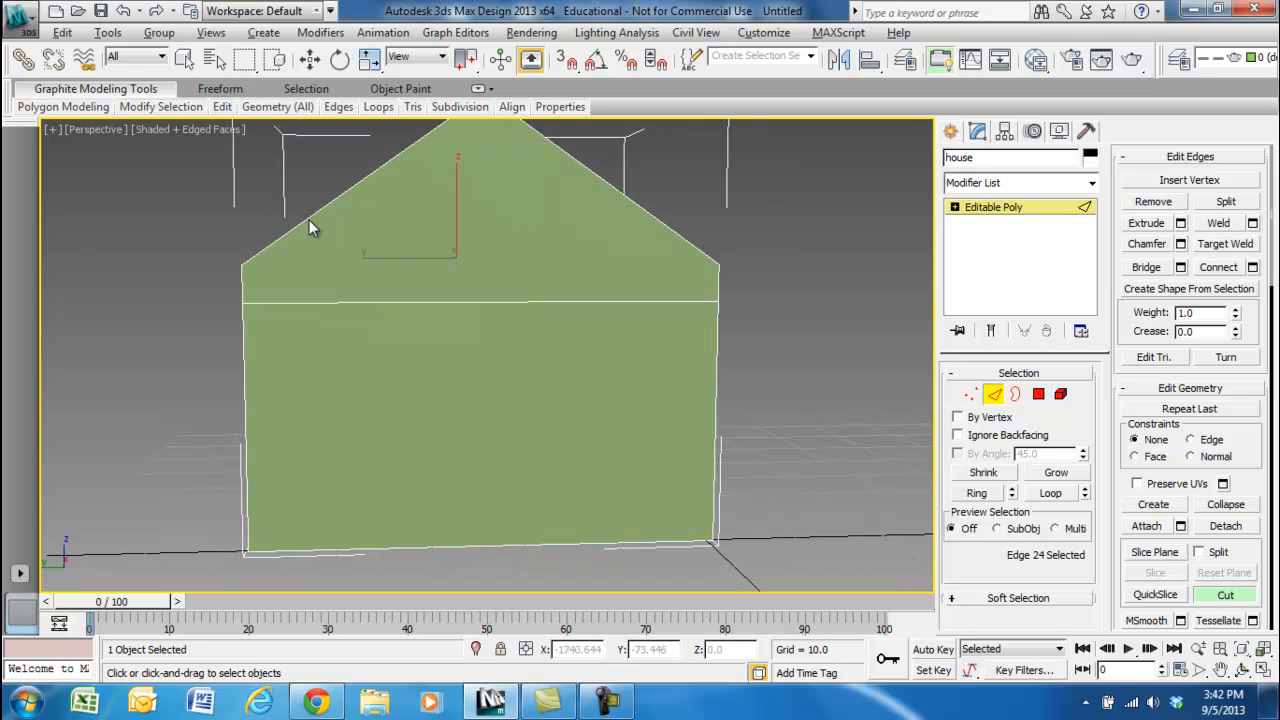
click(241, 263)
click(717, 265)
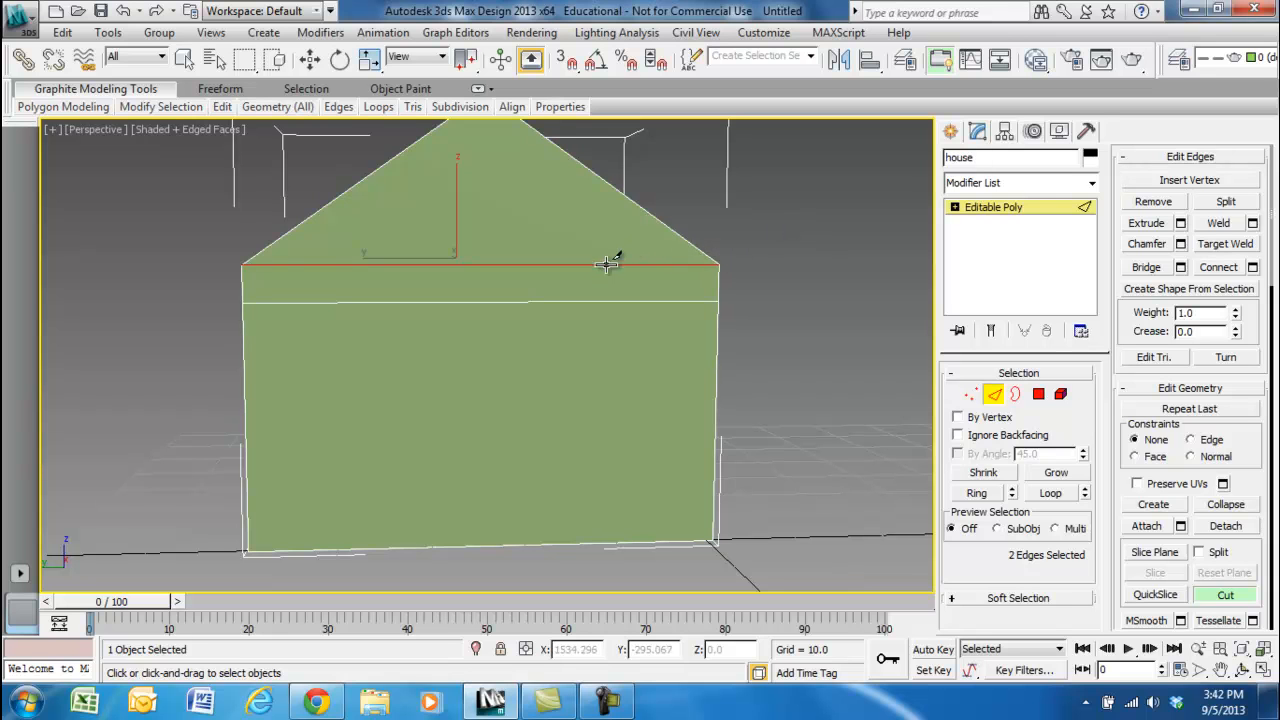
In polygon editing, select all four roof polygons: both triangular gables and both sloped faces.
click(1039, 396)
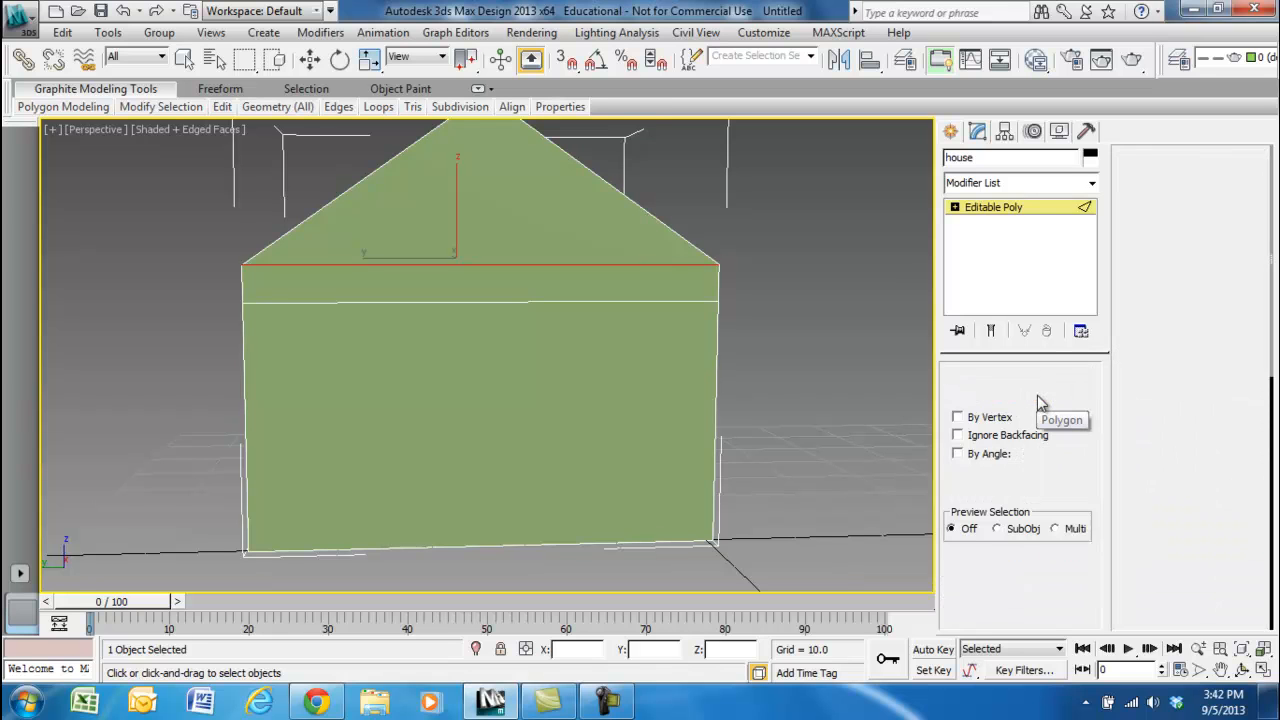
click(187, 58)
click(384, 193)
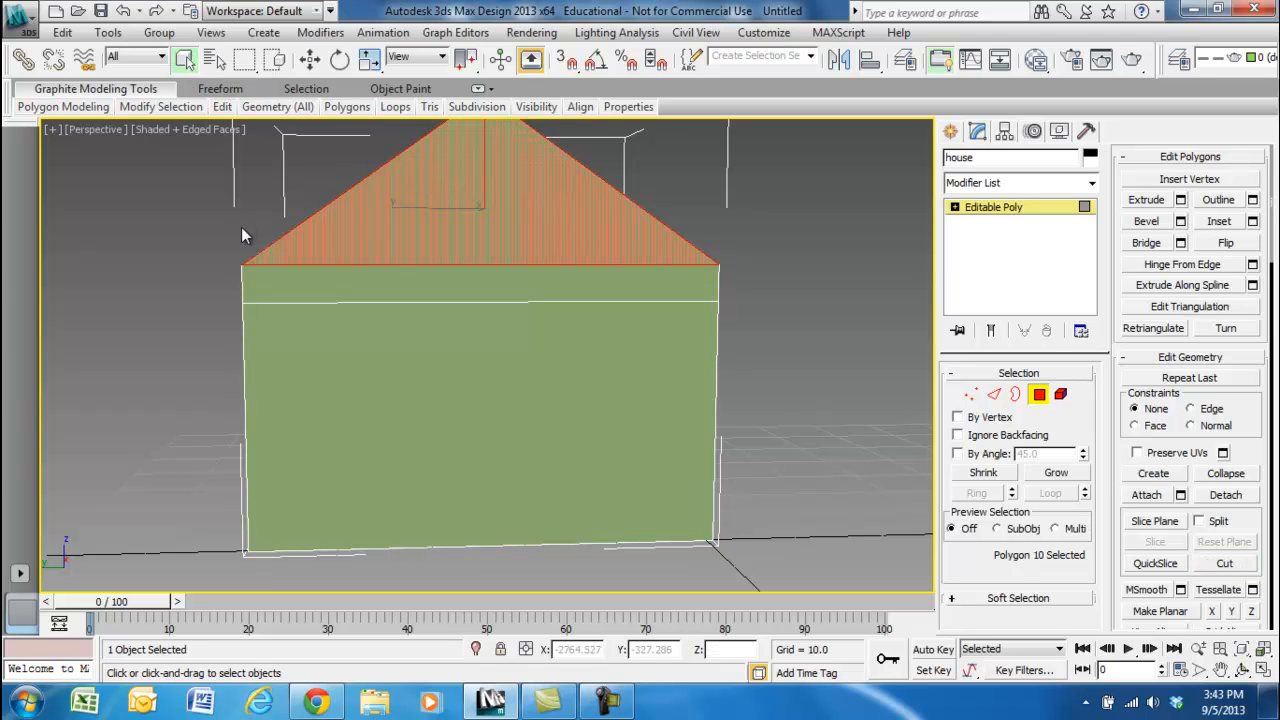
middle_drag(230, 247, 236, 251)
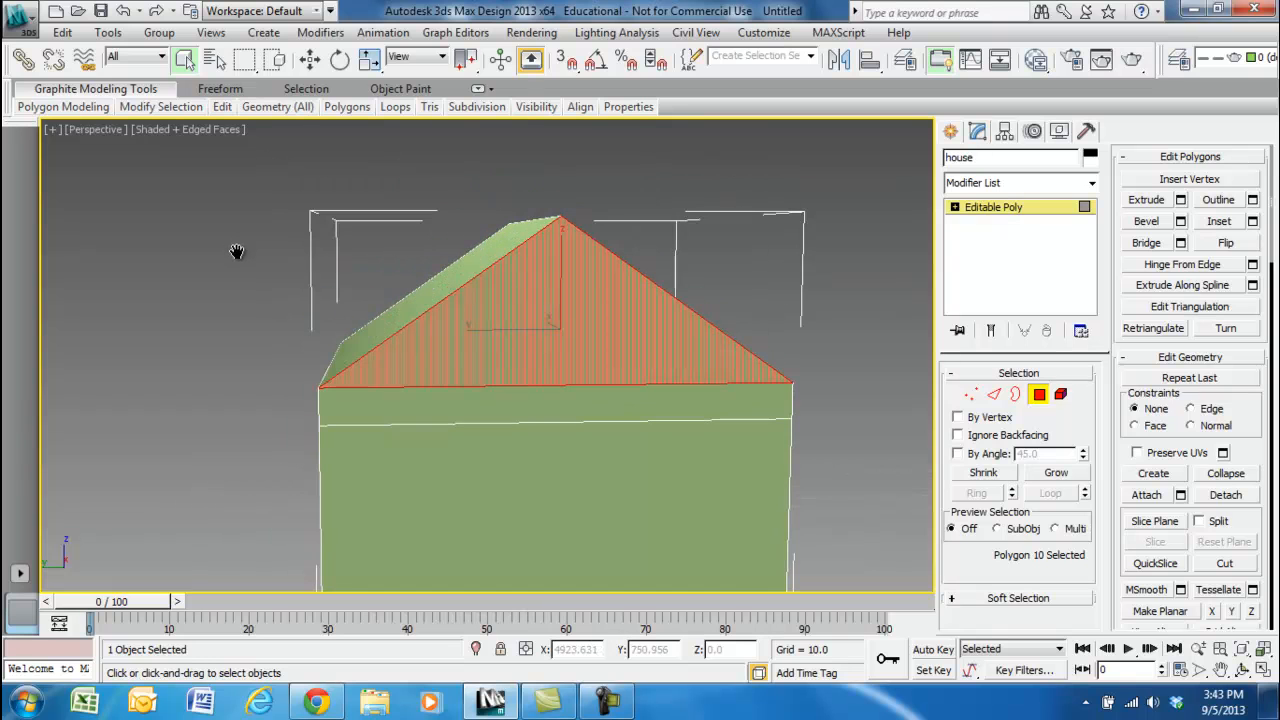
alt+middle_drag(337, 263, 402, 248)
ctrl+click(412, 221)
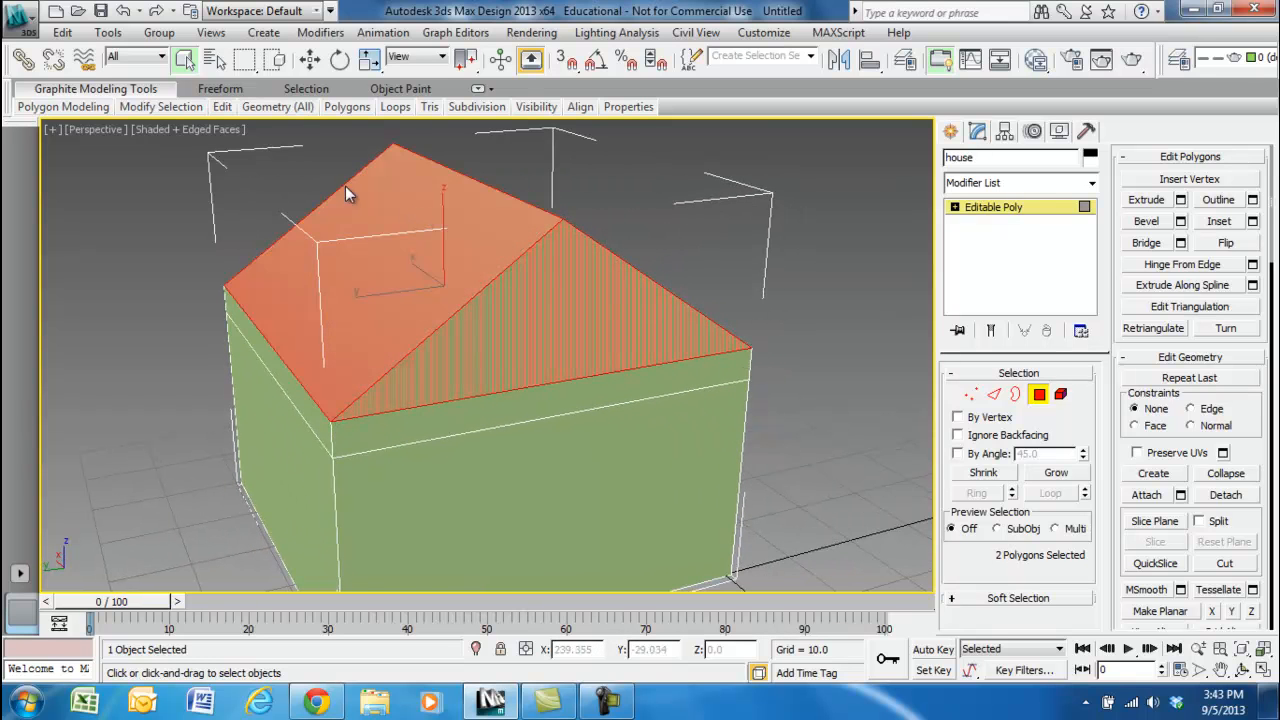
alt+middle_drag(306, 160, 499, 232)
ctrl+click(499, 232)
alt+middle_drag(733, 212, 506, 186)
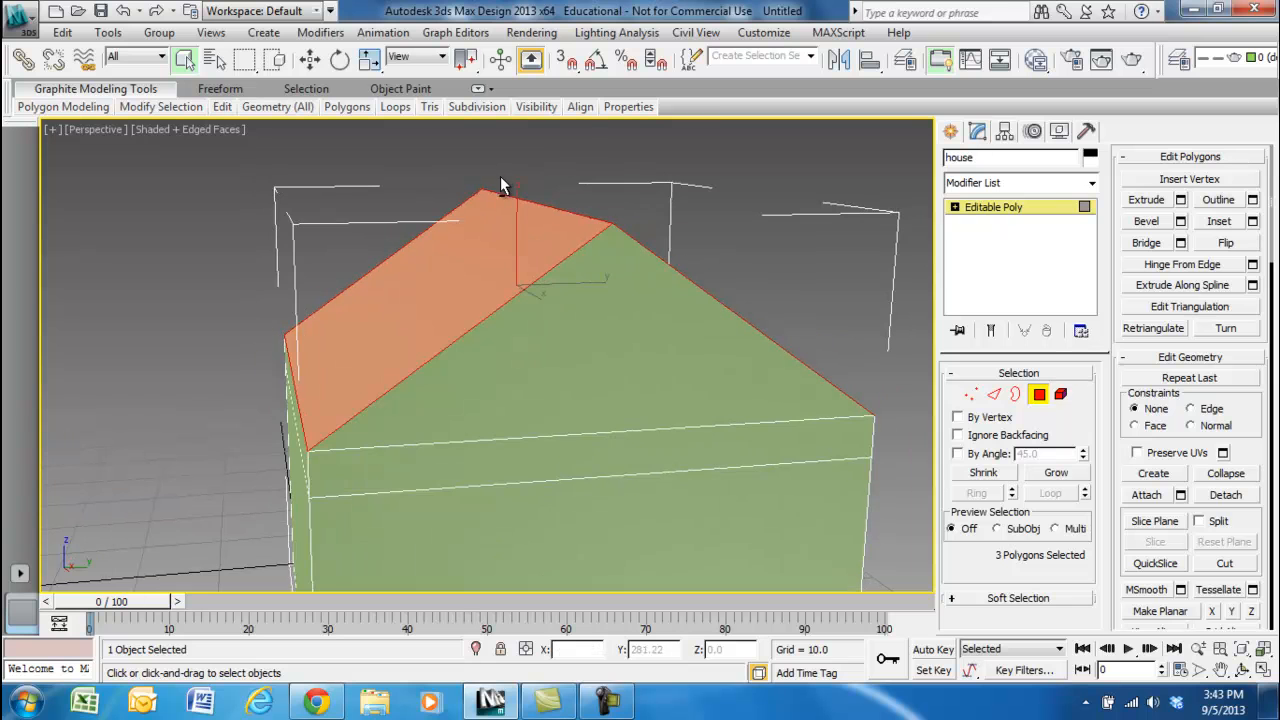
ctrl+click(567, 309)
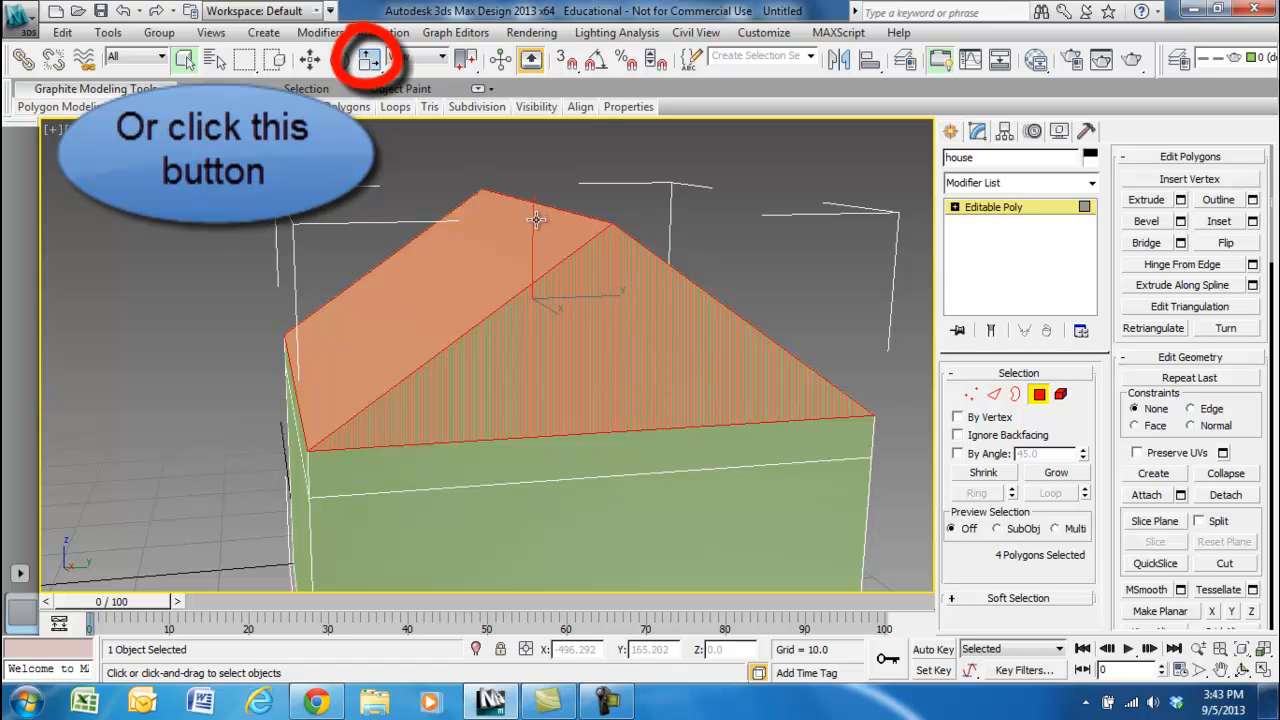
Scale the four selected roof polygons uniformly to about 124% so the eaves overhang the walls.
key(r)
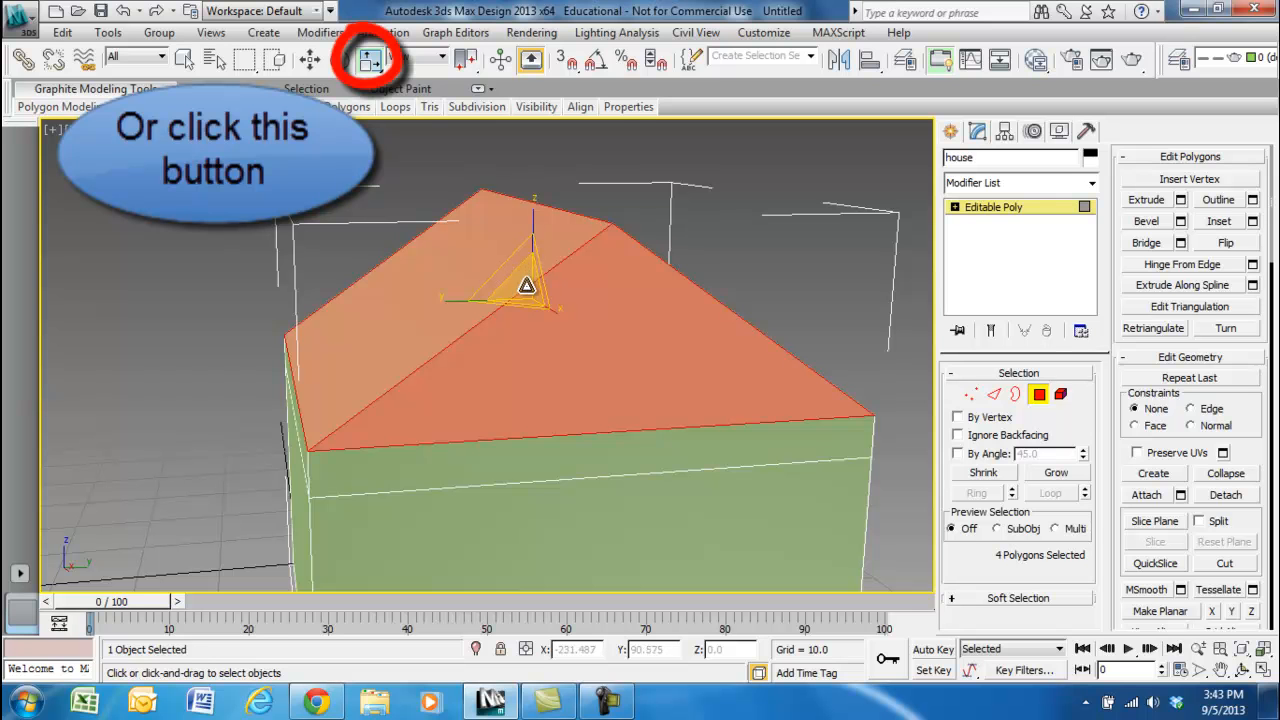
alt+middle_drag(523, 286, 563, 291)
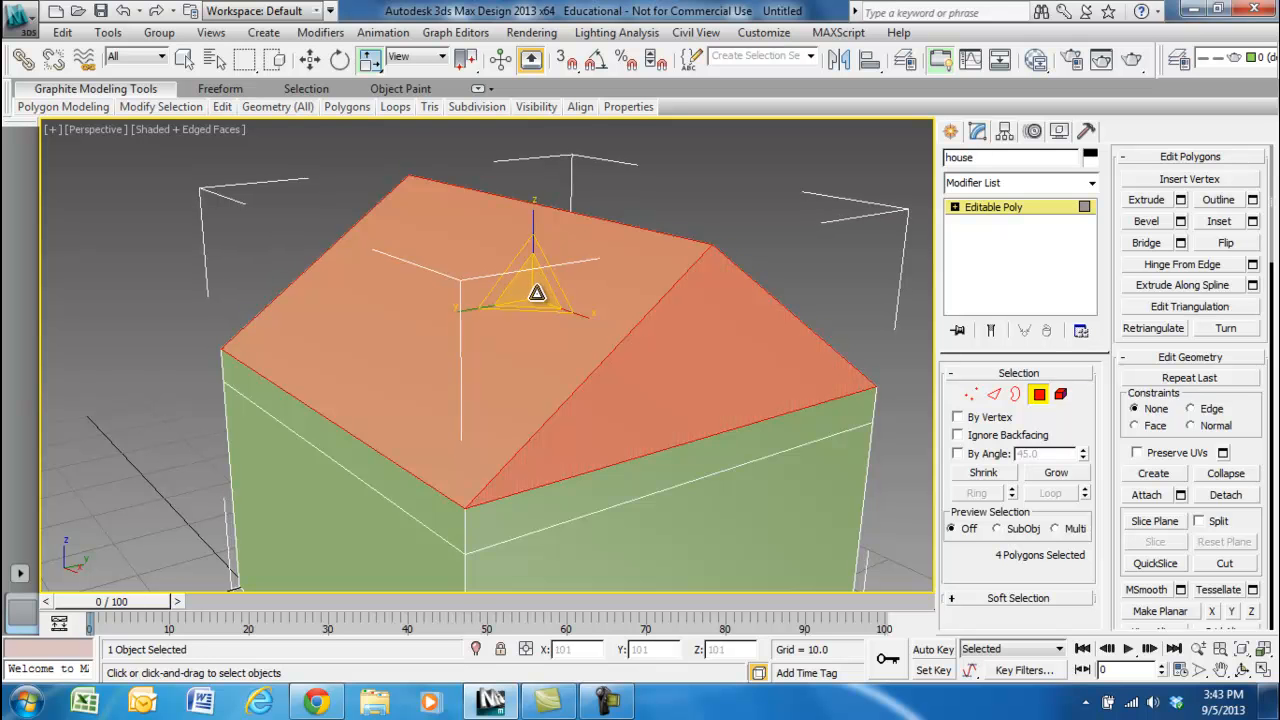
scroll(538, 293, up, 5)
scroll(530, 295, down, 5)
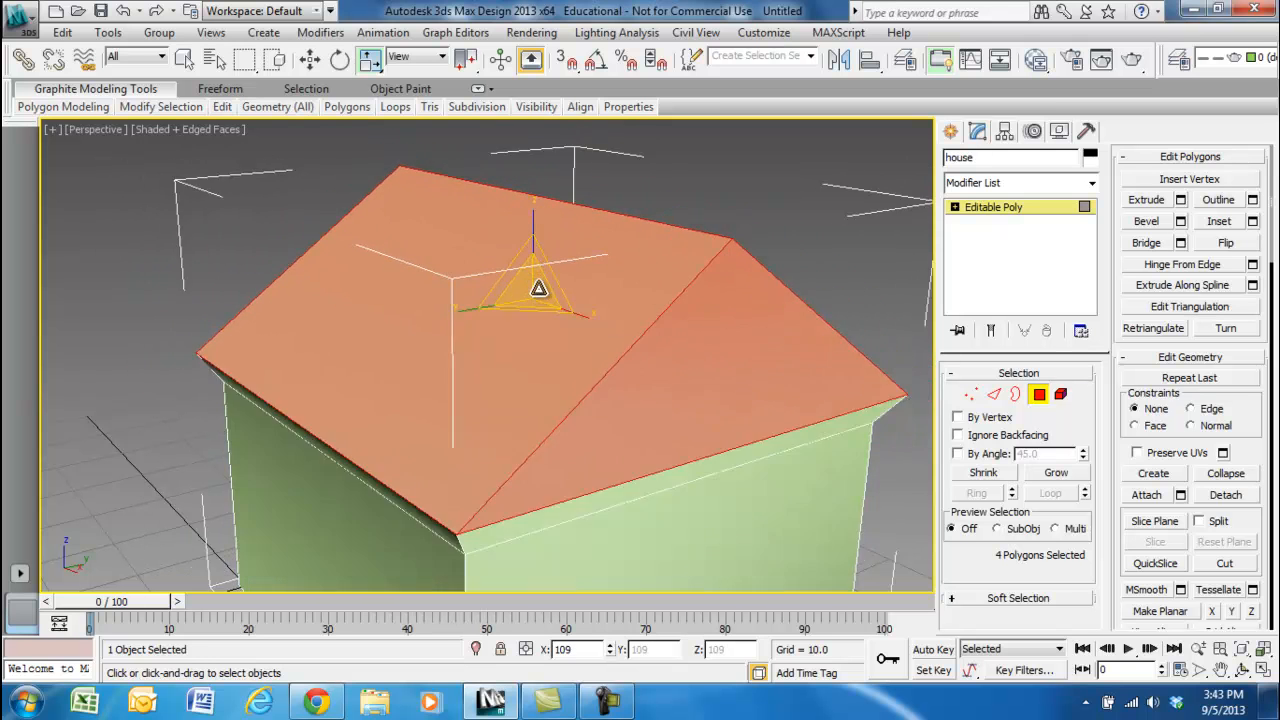
scroll(535, 300, up, 4)
scroll(542, 280, down, 4)
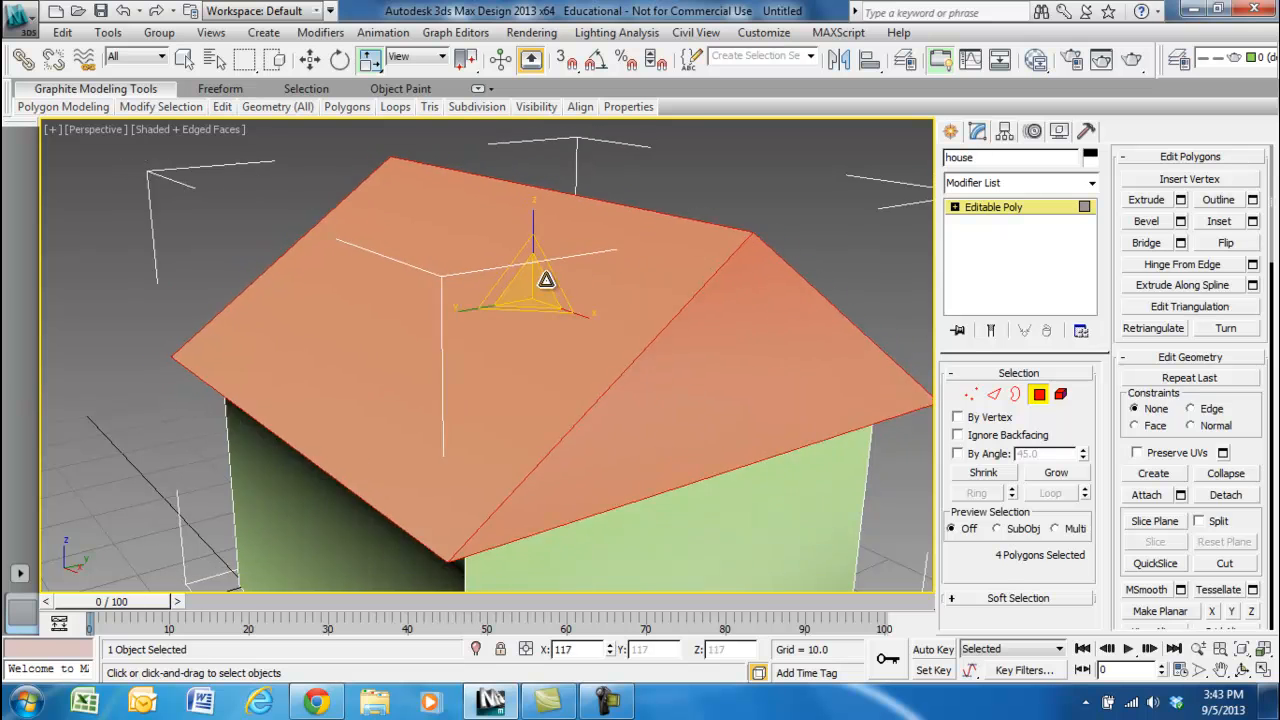
scroll(543, 290, up, 2)
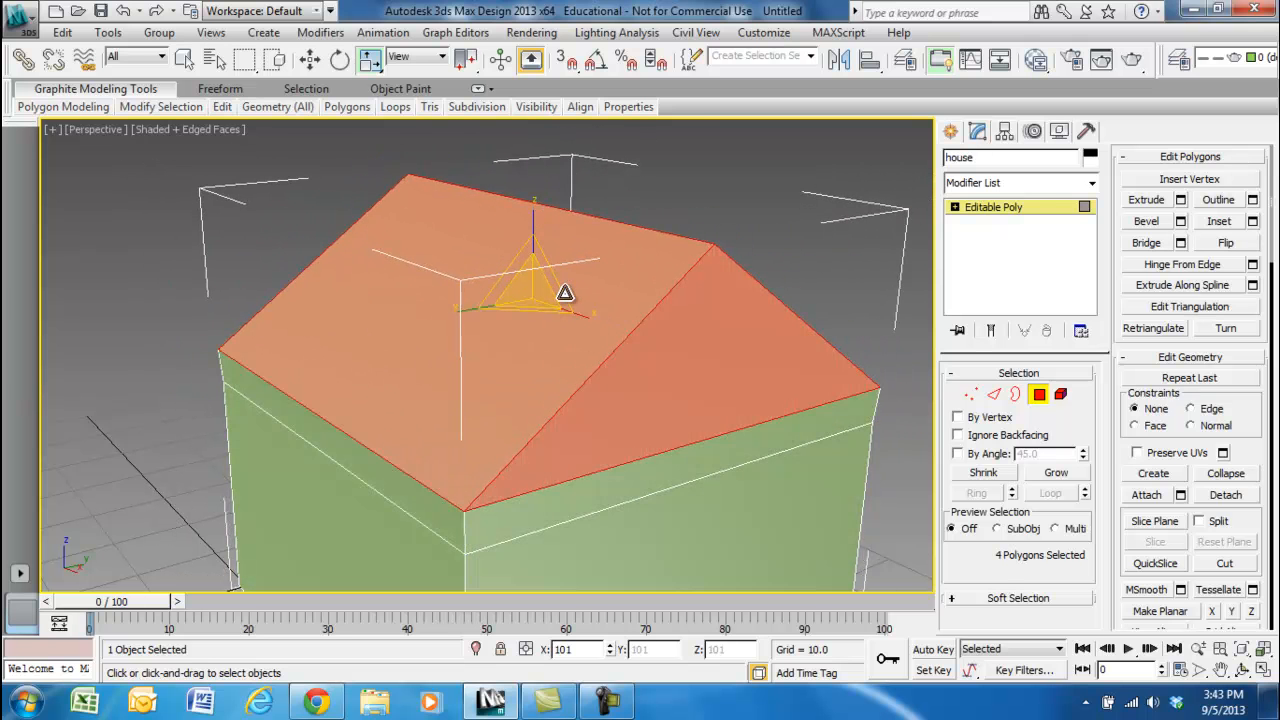
scroll(541, 290, up, 3)
drag(538, 284, 536, 278)
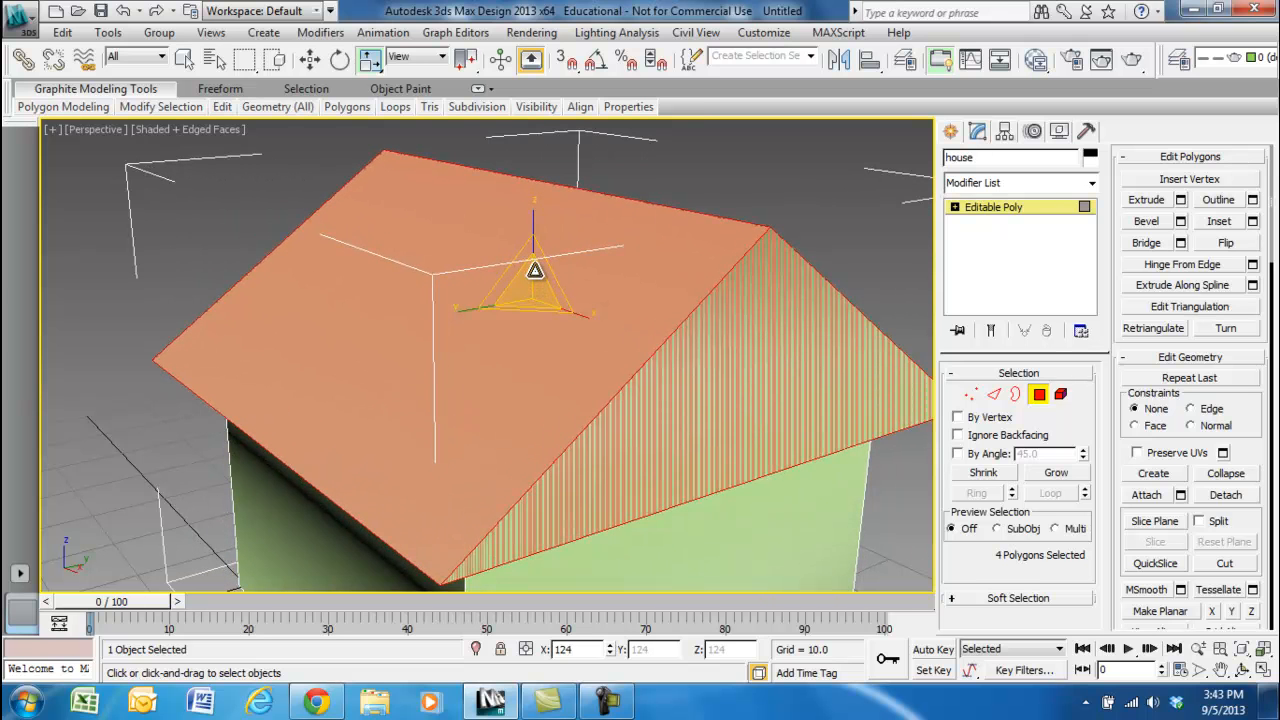
Lower the selected roof polygons along Z to about 34.4 to sit flush on the walls, and deselect them.
middle_drag(673, 181, 680, 178)
alt+middle_drag(676, 168, 610, 190)
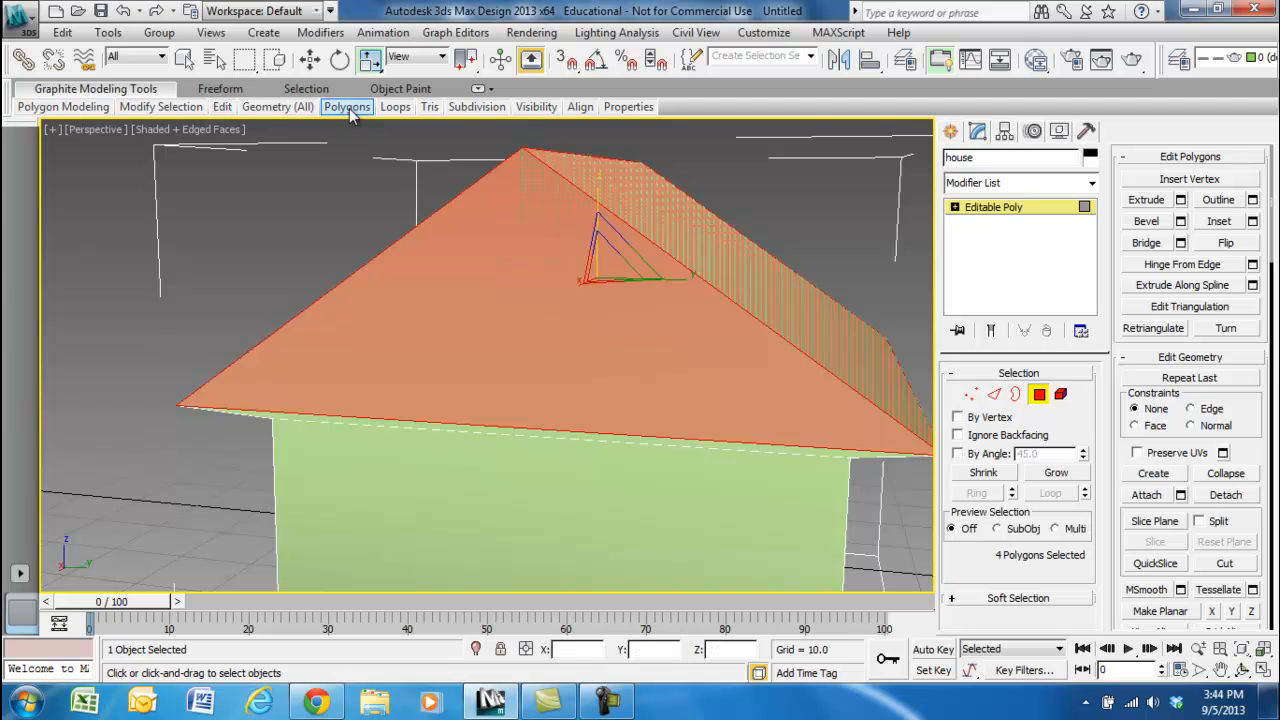
click(310, 62)
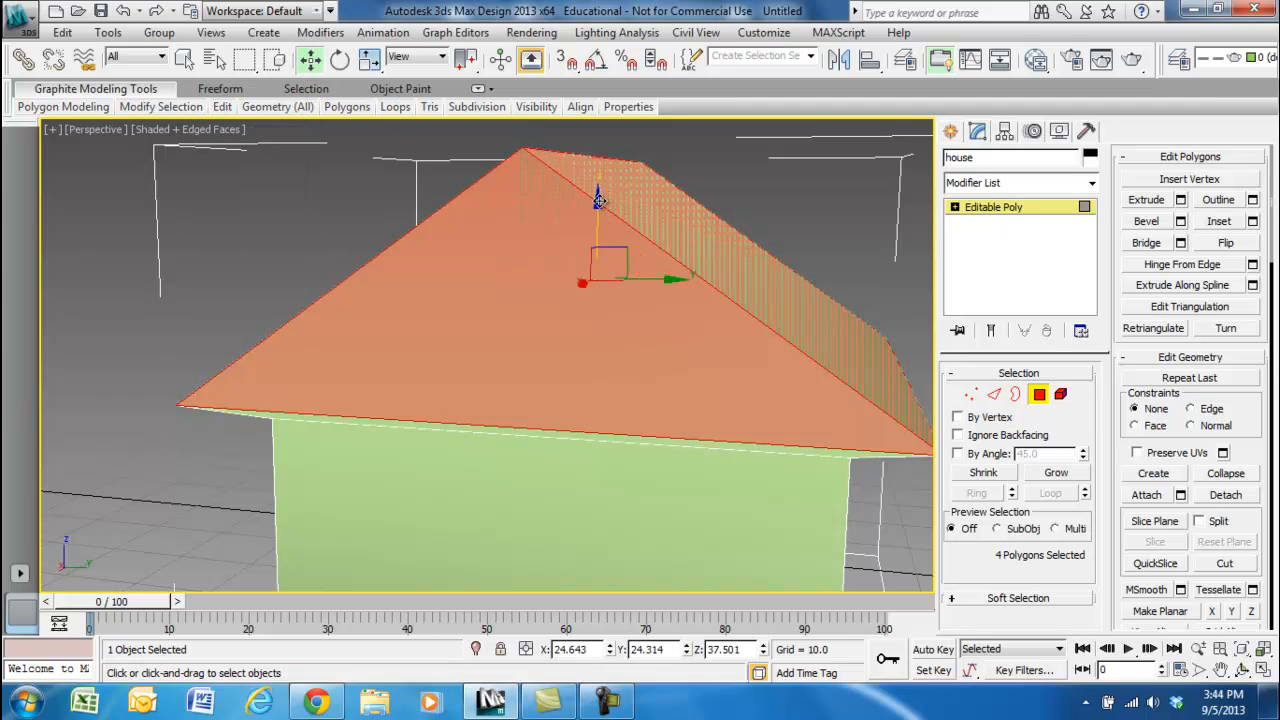
alt+middle_drag(323, 214, 344, 202)
drag(597, 203, 597, 231)
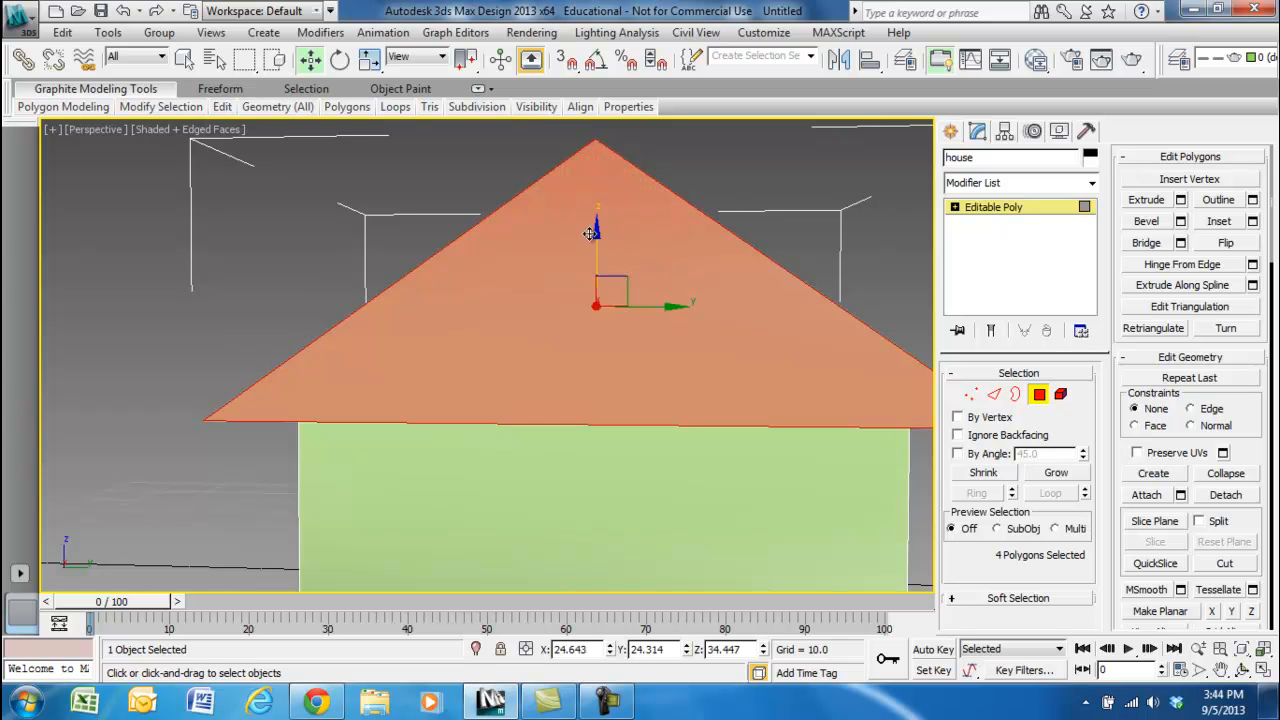
mouse_move(452, 204)
alt+middle_down()
mouse_move(452, 160)
mouse_move(530, 182)
mouse_move(318, 148)
mouse_move(276, 177)
mouse_move(122, 193)
mouse_move(484, 218)
alt+middle_up()
click(184, 60)
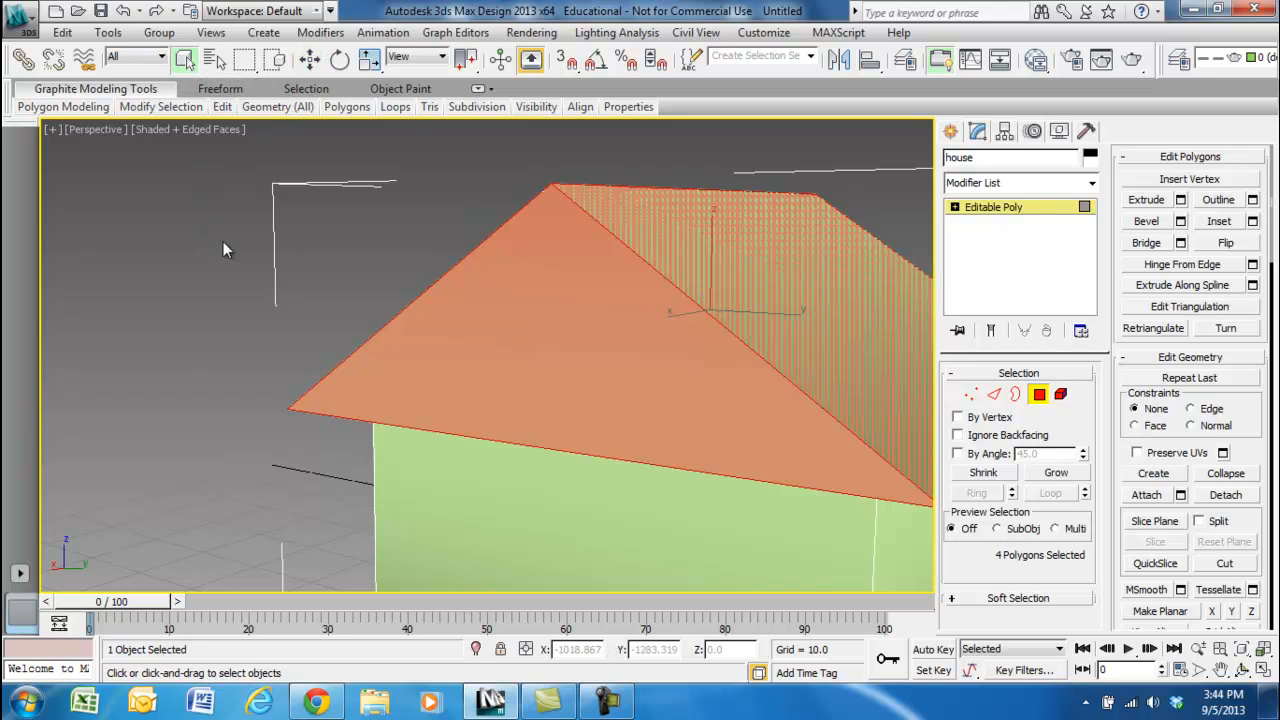
right_click(221, 259)
click(115, 242)
click(205, 233)
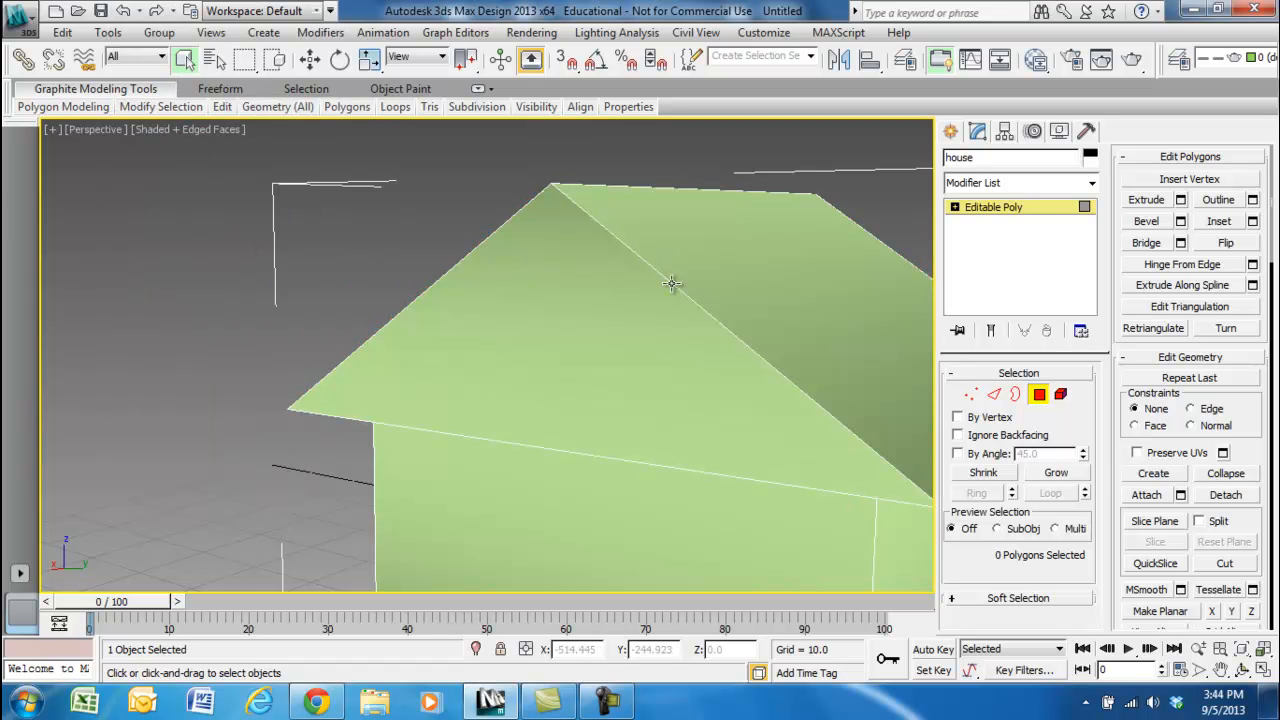
Select one triangular gable polygon and inset it slightly to leave a narrow border along the roof edges.
alt+middle_drag(342, 260, 387, 250)
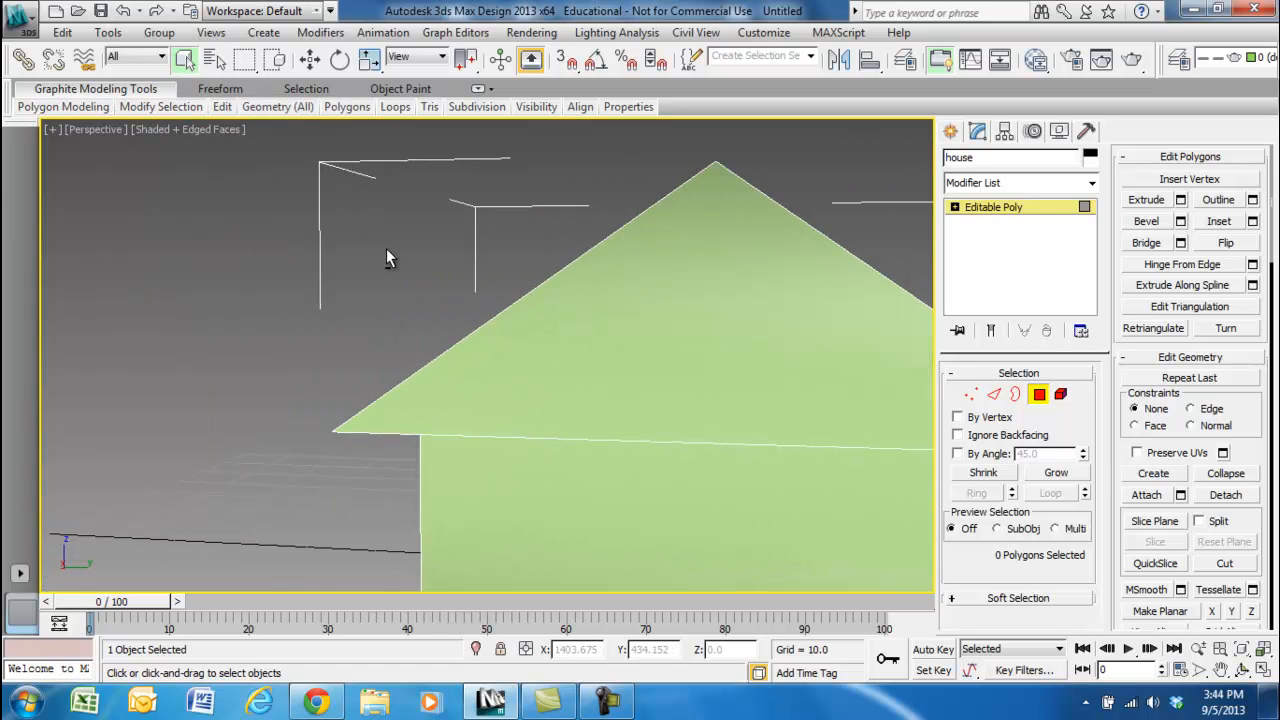
scroll(525, 268, down, 1)
scroll(560, 282, down, 2)
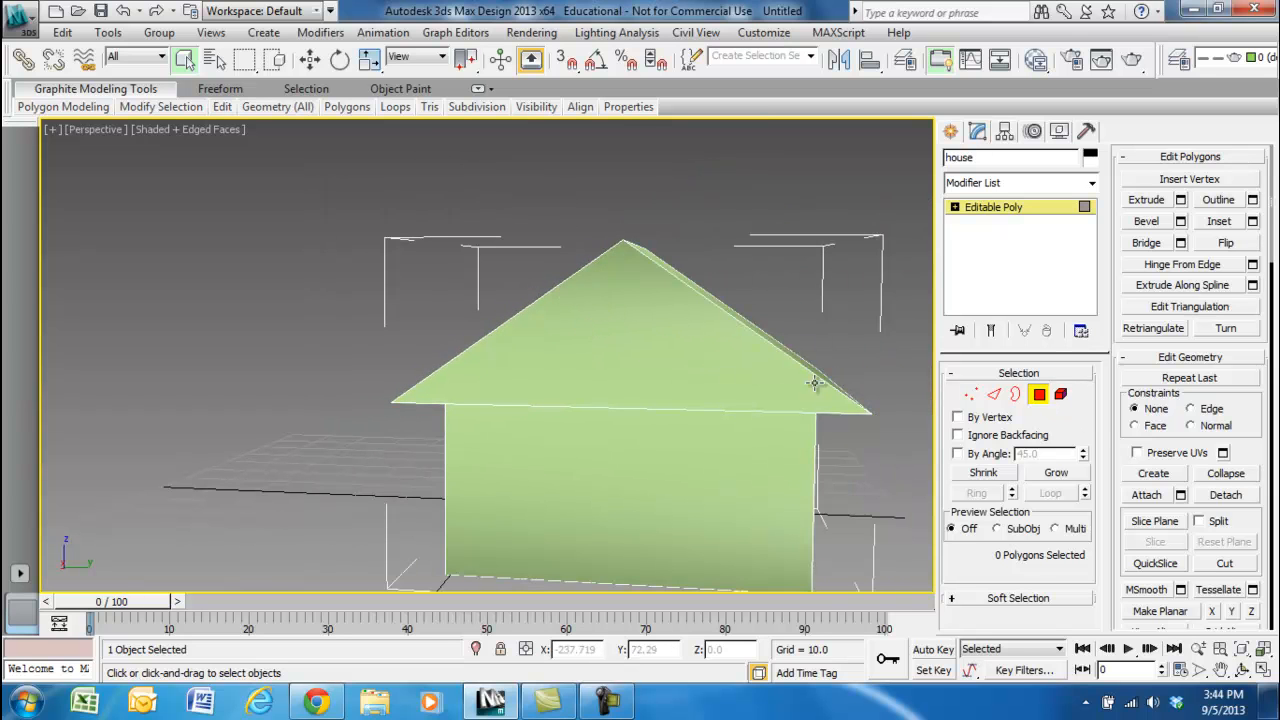
click(637, 341)
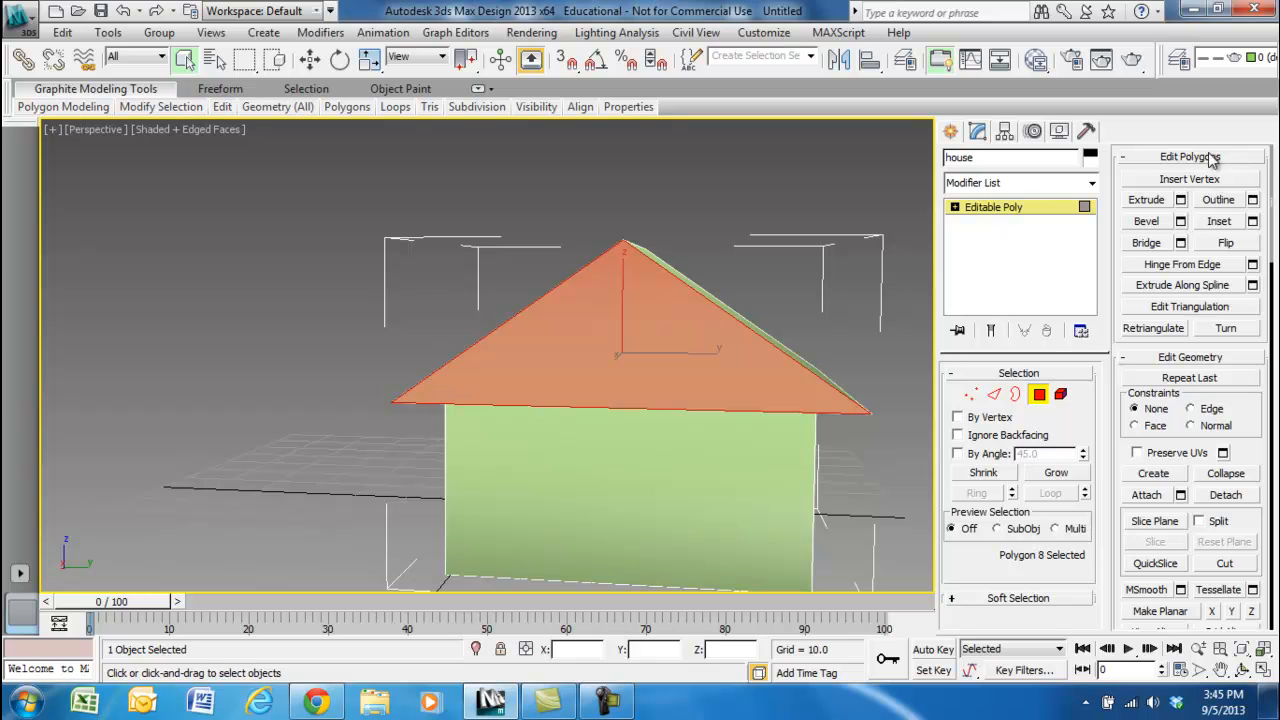
click(1222, 223)
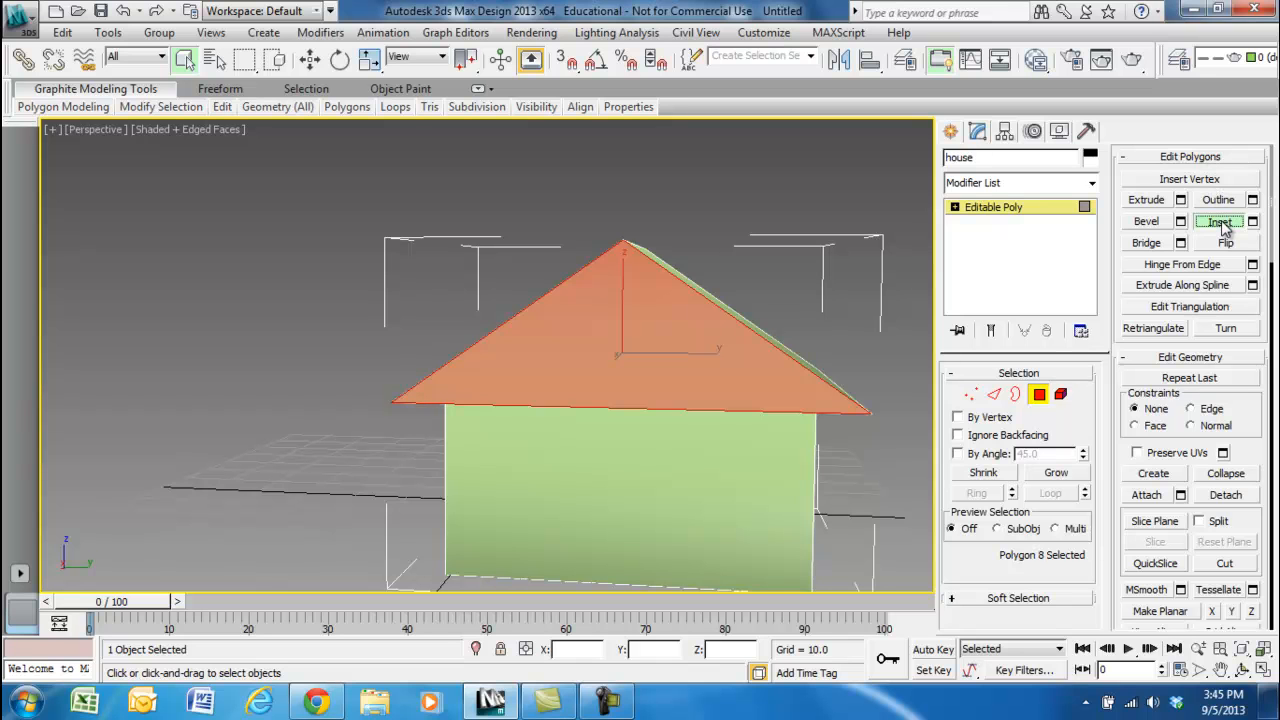
drag(682, 366, 695, 356)
alt+middle_drag(740, 189, 701, 194)
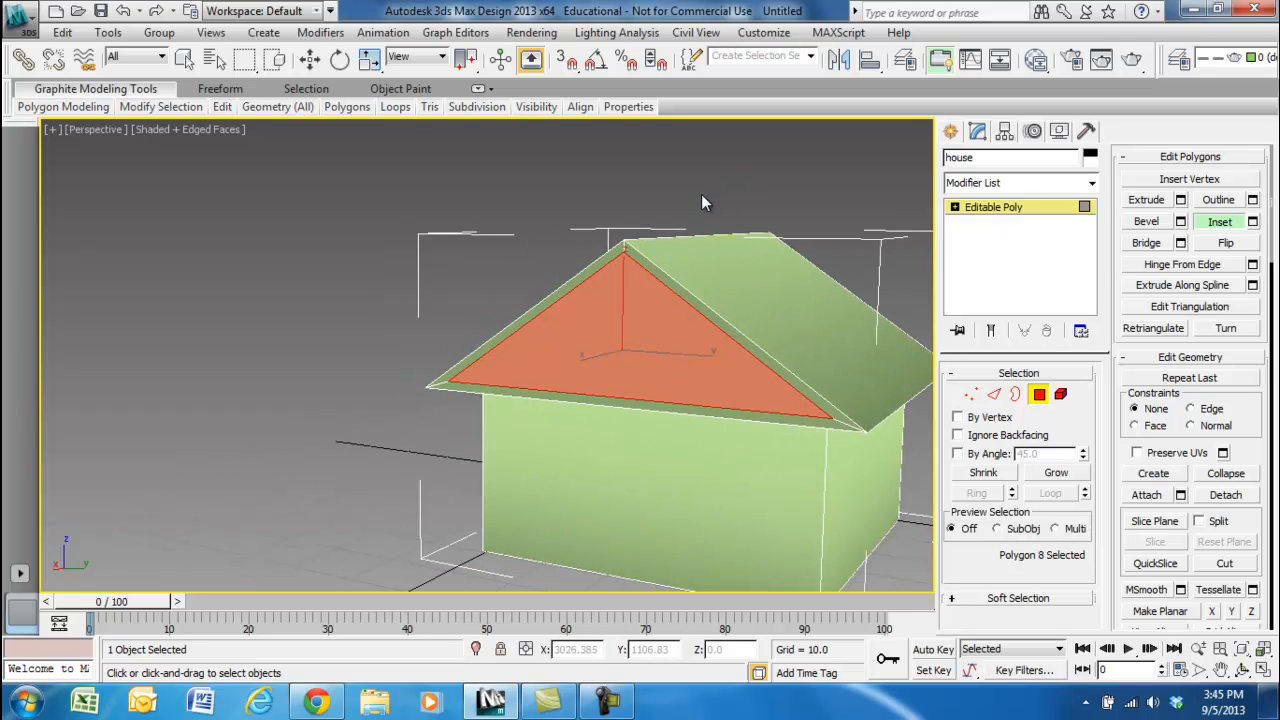
Extrude the inset gable polygon slightly inward to recess it, and deselect it.
click(1148, 200)
drag(697, 366, 684, 369)
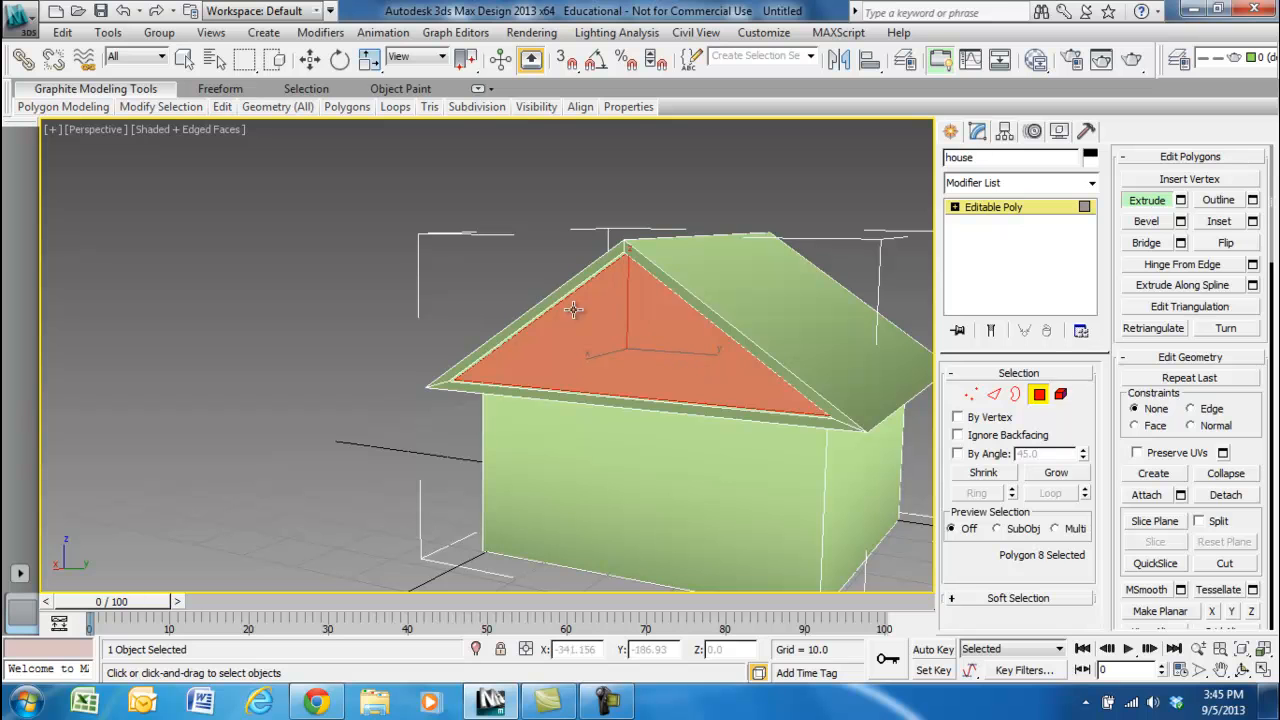
right_click(433, 242)
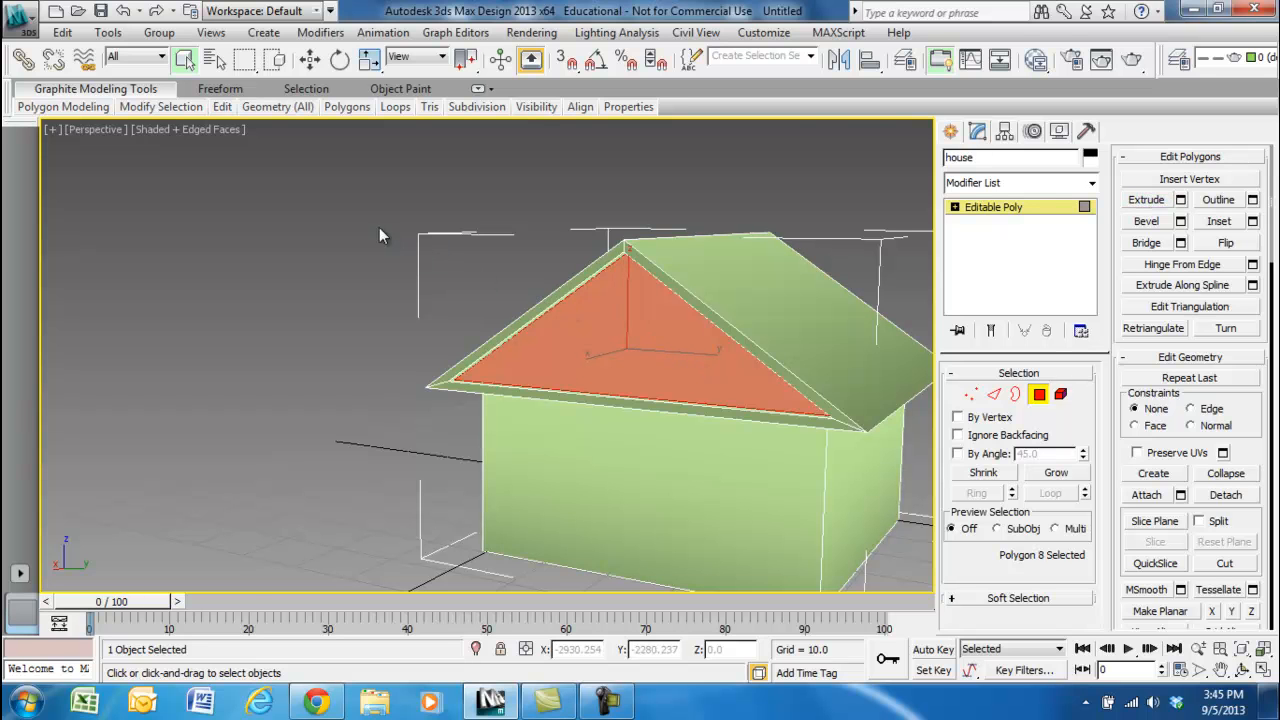
right_click(374, 263)
click(812, 138)
click(885, 180)
Select the opposite gable polygon and inset it slightly to create a matching narrow border.
alt+middle_drag(689, 189, 503, 258)
click(676, 339)
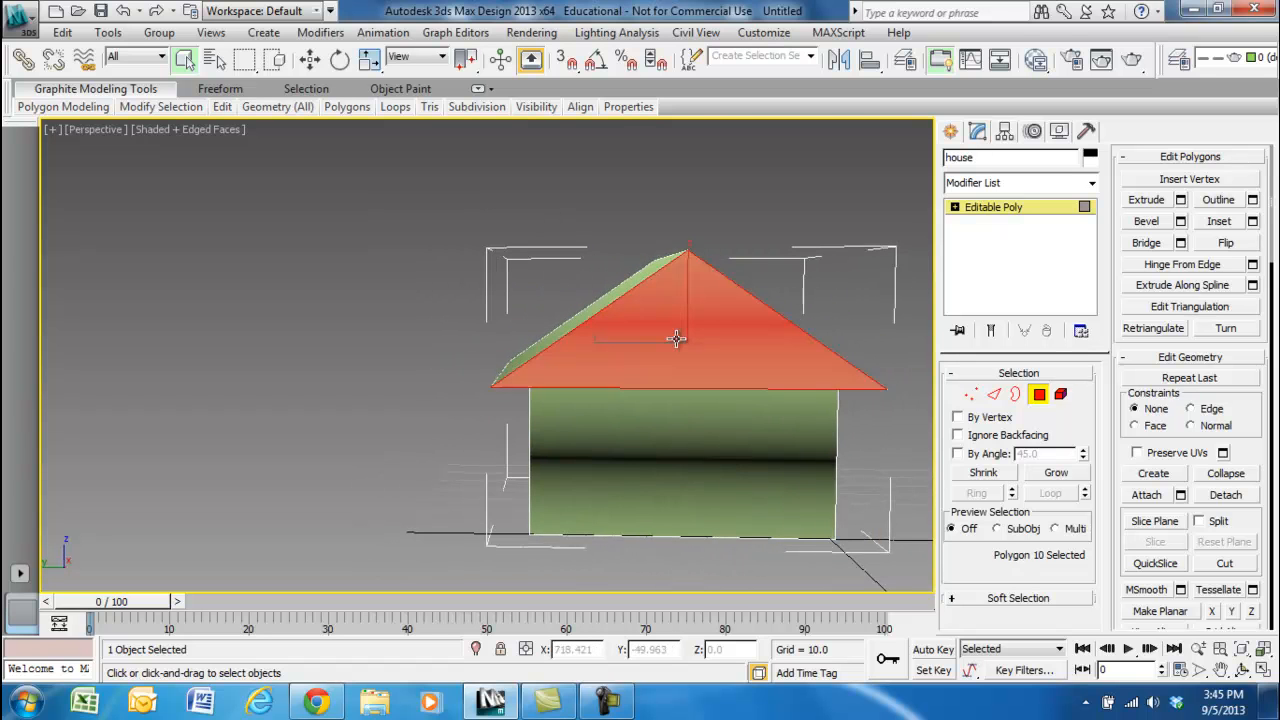
click(1238, 226)
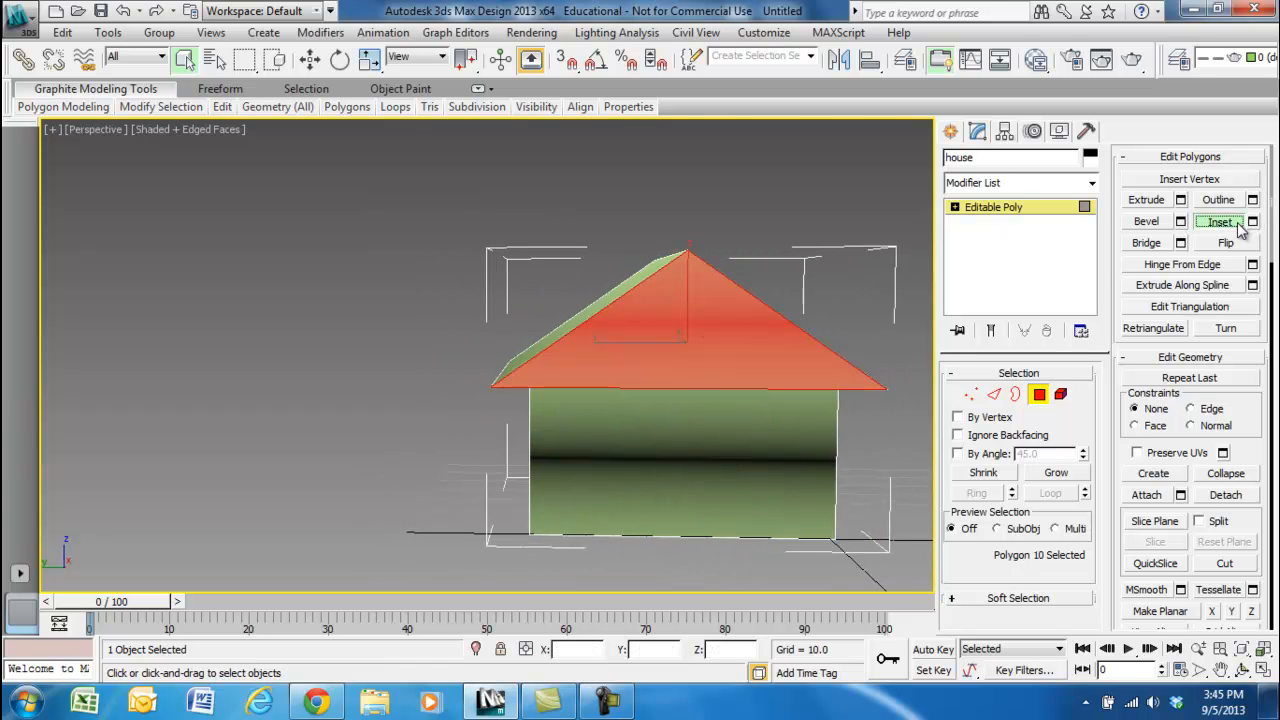
drag(709, 337, 708, 333)
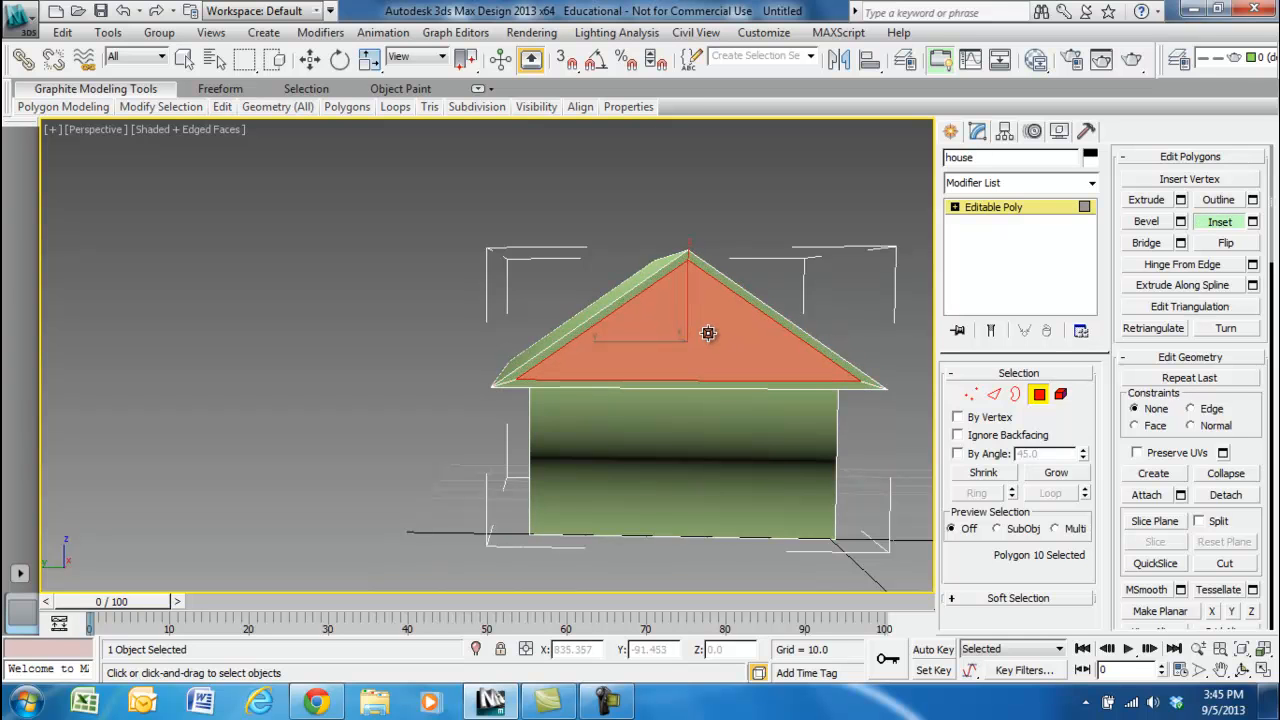
Extrude the opposite gable's inset polygon slightly inward to match the first gable, and deselect it.
alt+middle_drag(547, 202, 736, 226)
click(1147, 200)
drag(729, 329, 729, 340)
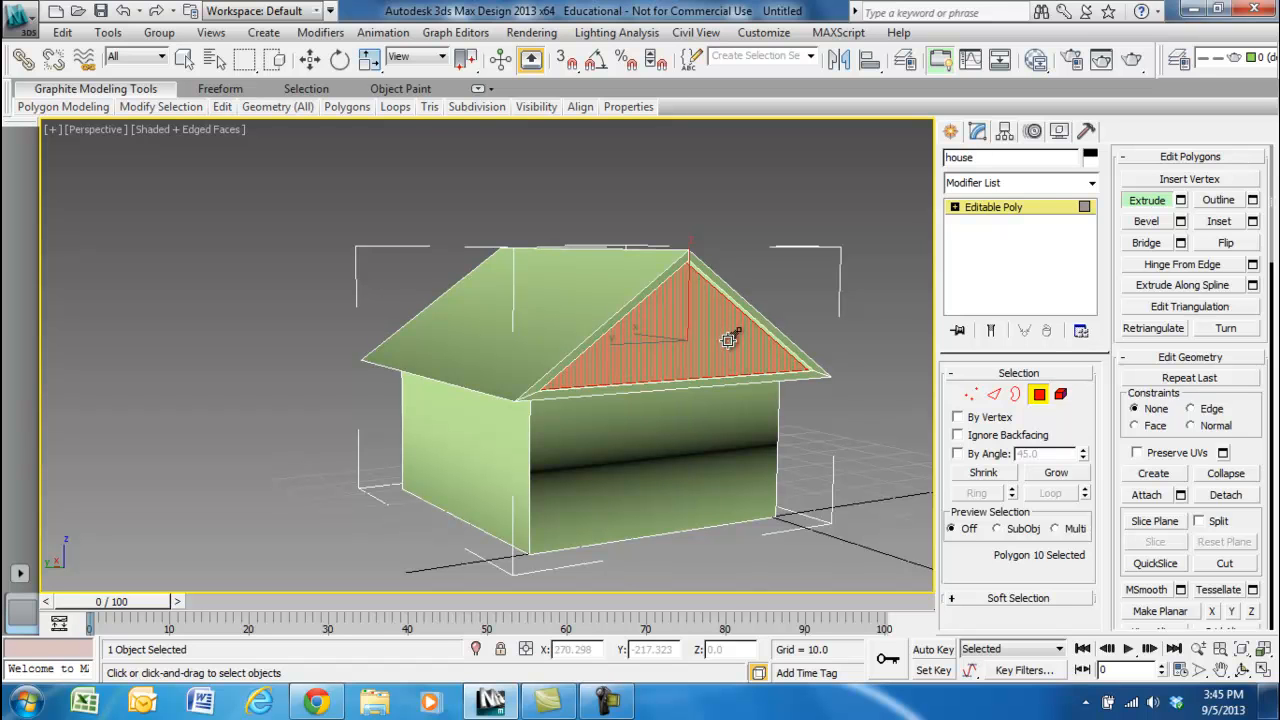
drag(729, 340, 729, 341)
click(757, 234)
Connect the bottom and top edges of the gable-end wall with a vertical edge and move it along Y to about 37.7.
alt+middle_drag(826, 207, 765, 210)
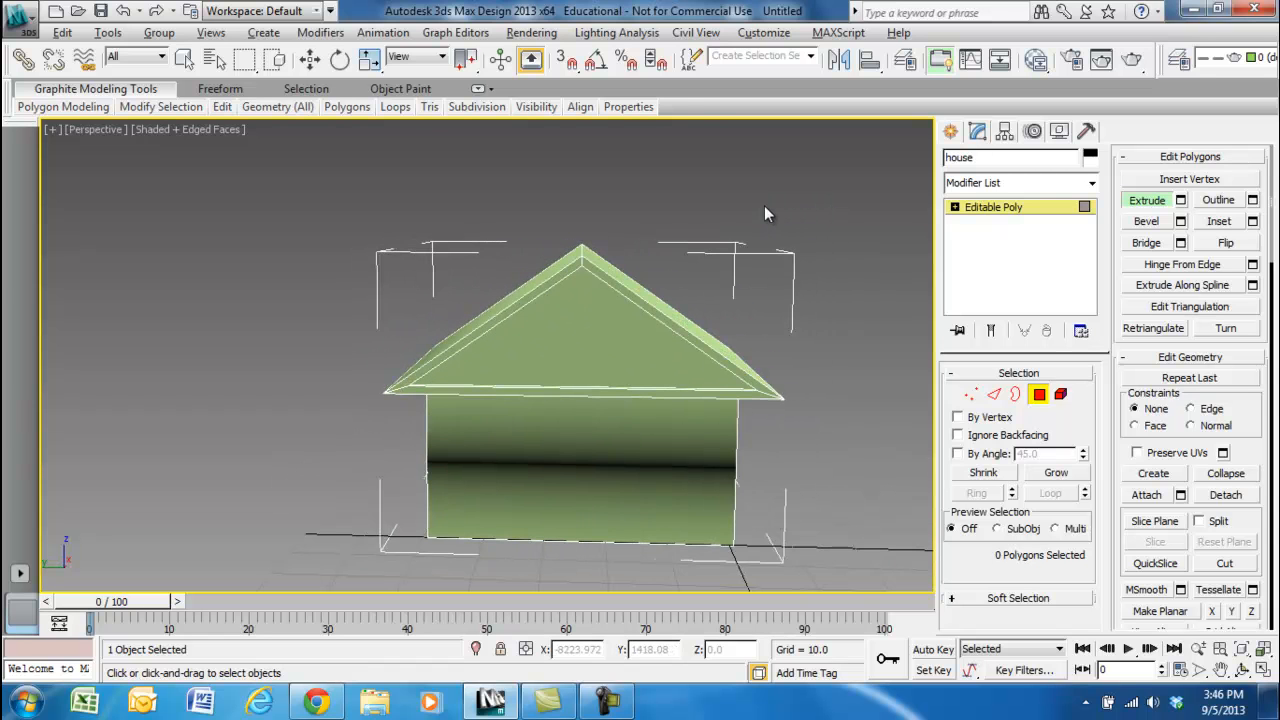
mouse_move(765, 207)
alt+middle_down()
mouse_move(862, 185)
mouse_move(572, 219)
mouse_move(755, 199)
mouse_move(530, 212)
mouse_move(842, 208)
mouse_move(631, 226)
mouse_move(501, 217)
mouse_move(635, 216)
mouse_move(766, 194)
mouse_move(684, 221)
mouse_move(766, 222)
alt+middle_up()
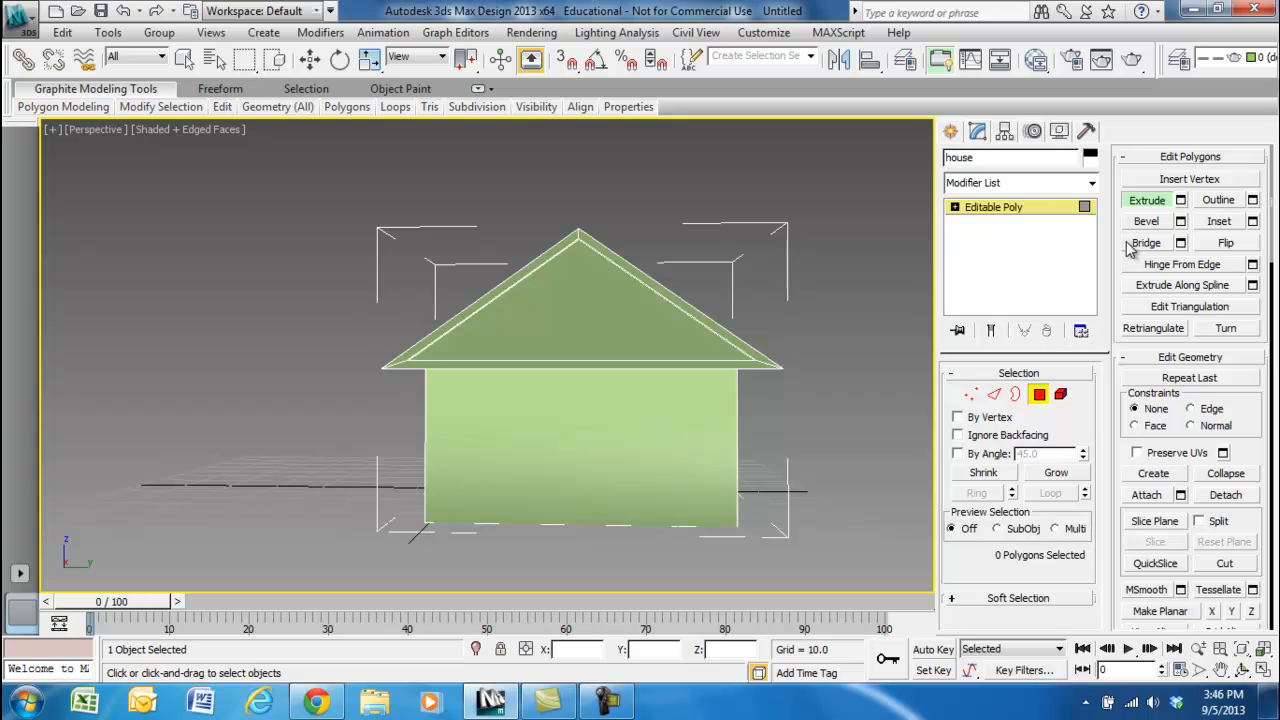
click(996, 397)
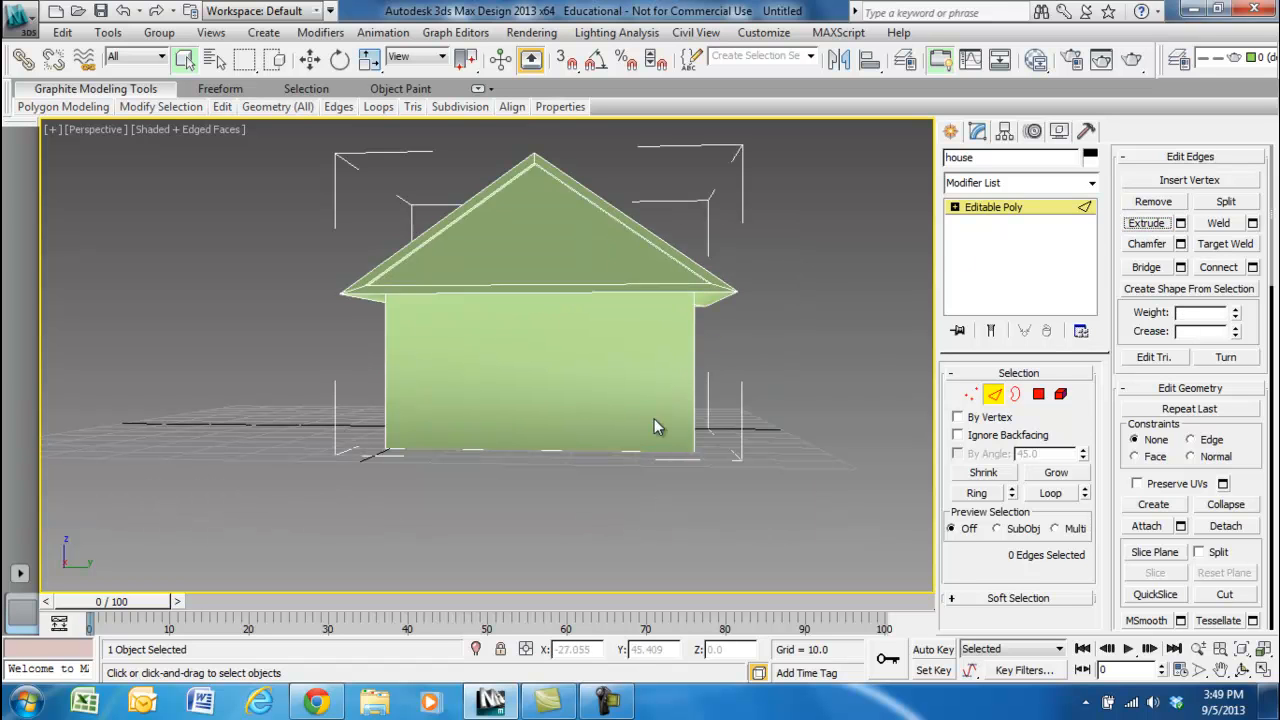
click(588, 452)
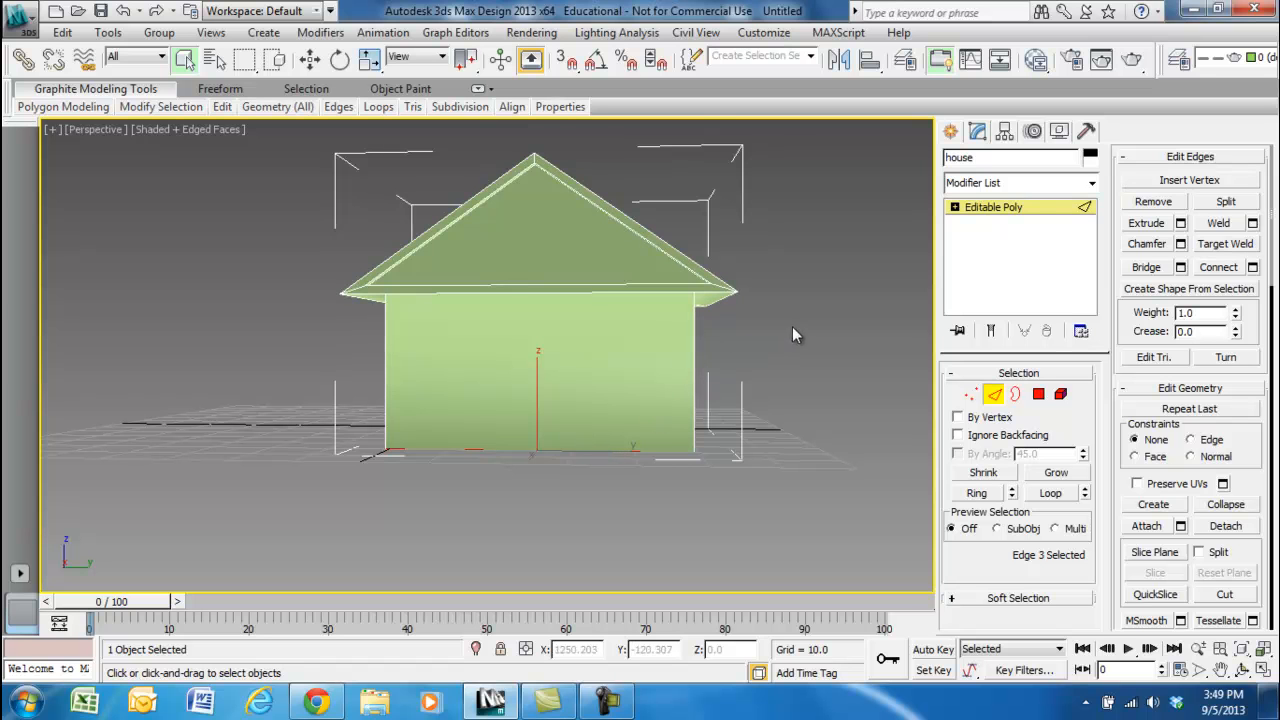
middle_drag(808, 326, 799, 273)
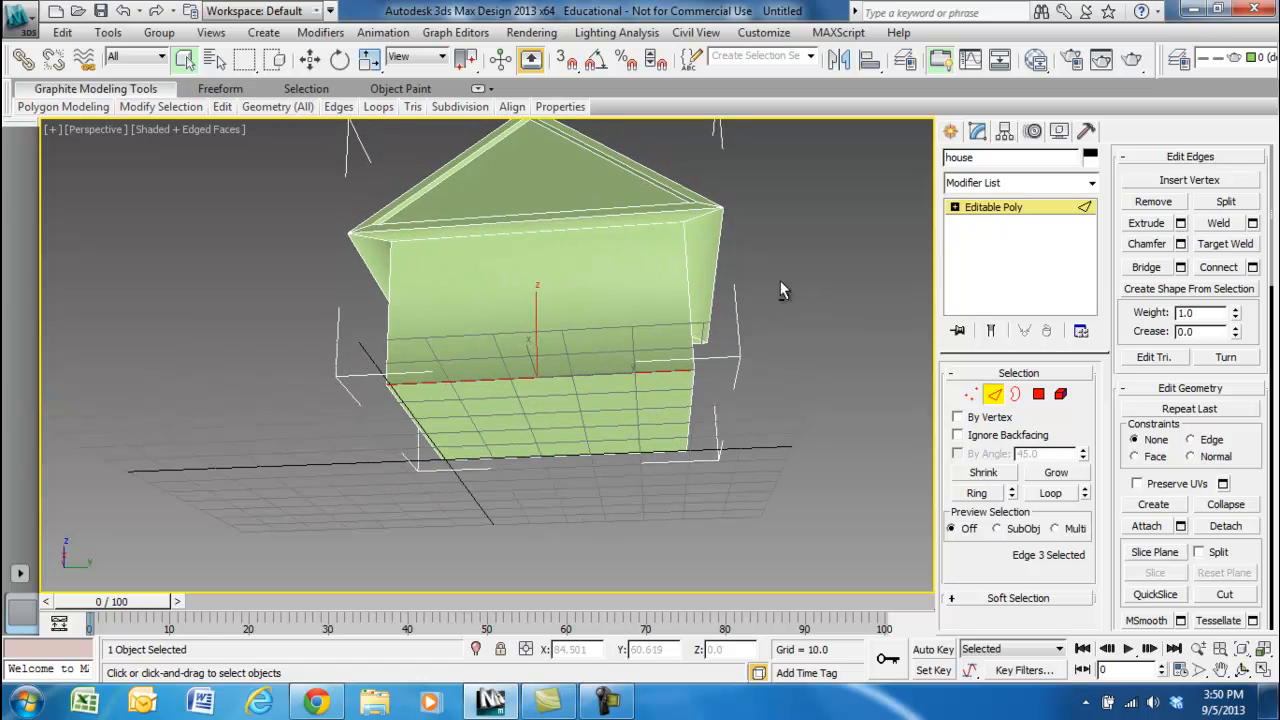
ctrl+click(583, 230)
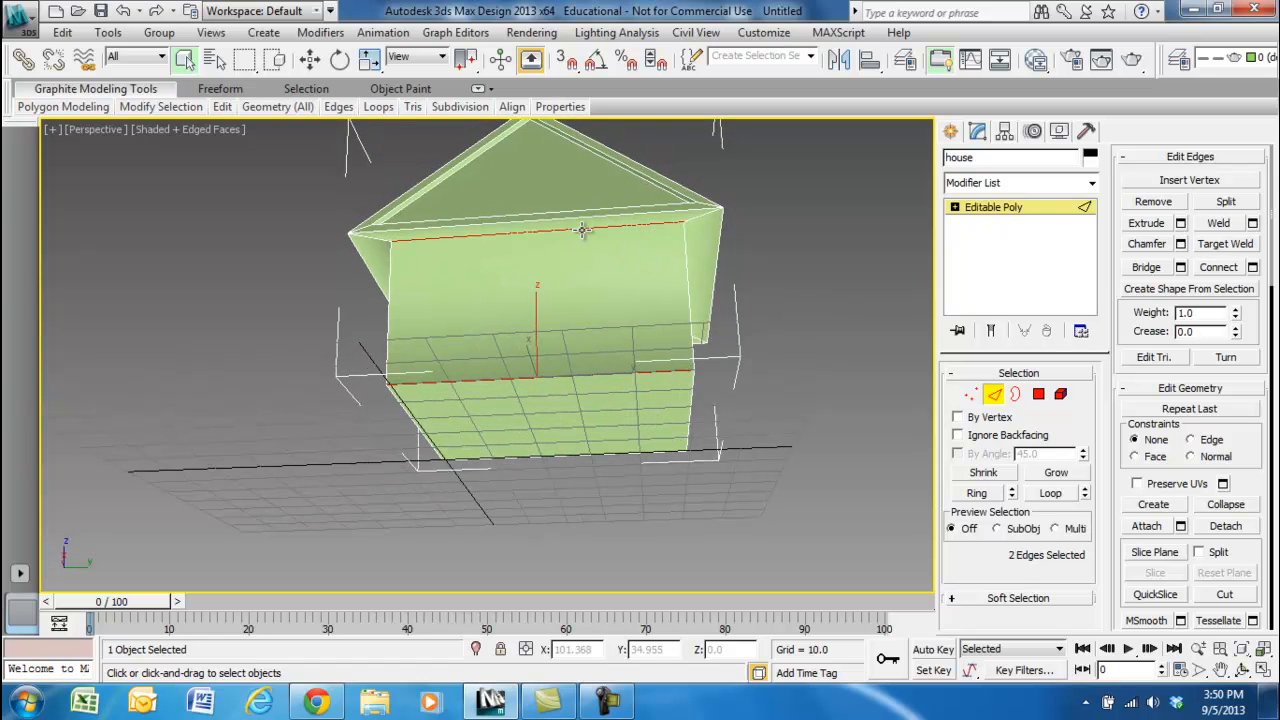
click(1220, 268)
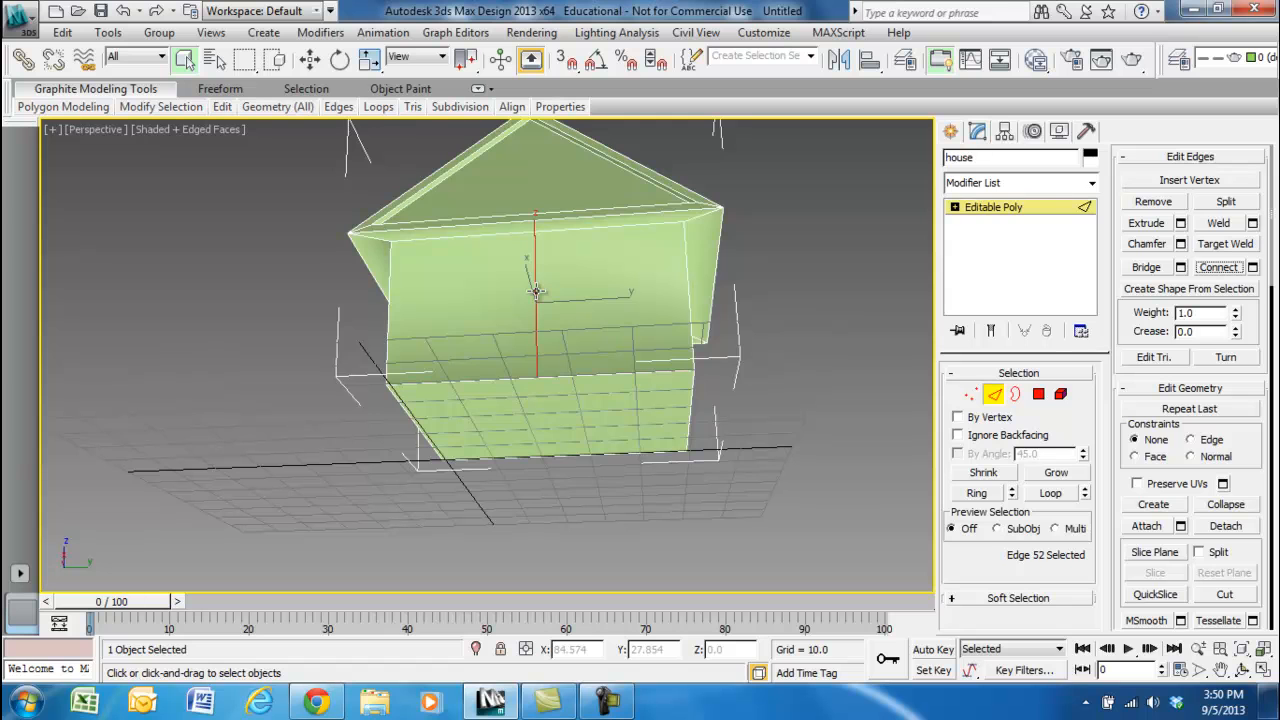
key(w)
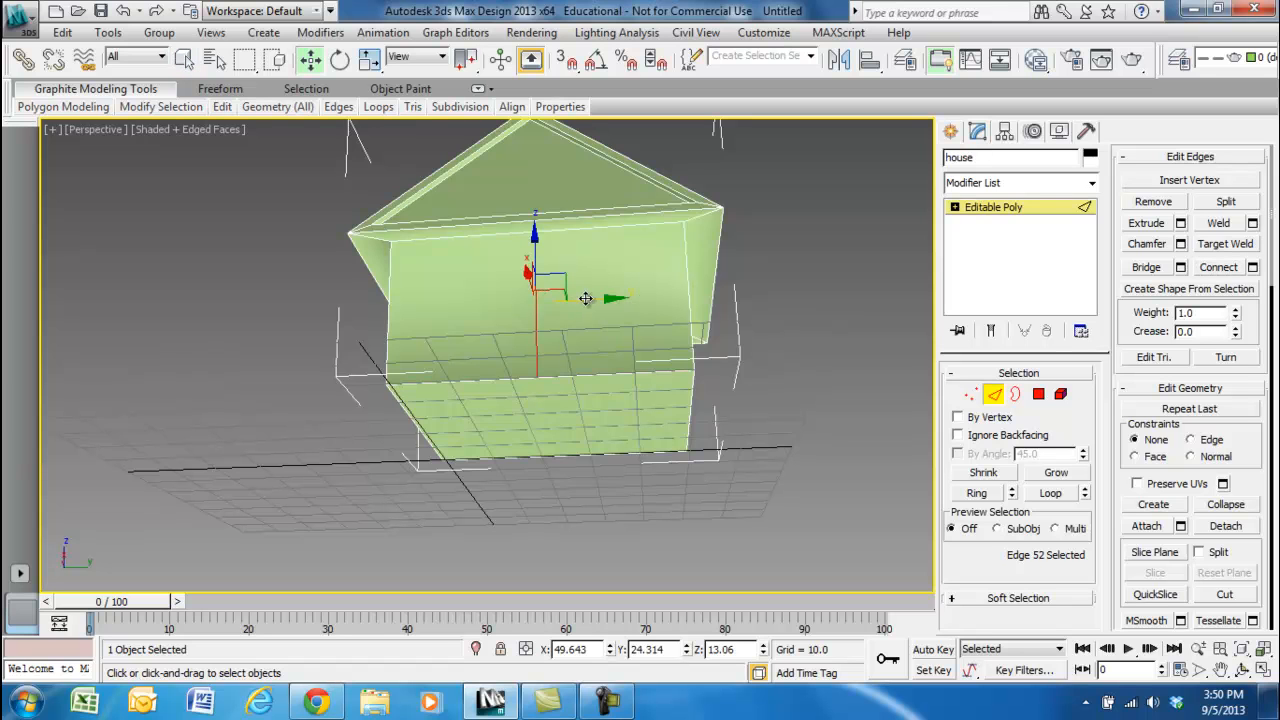
drag(592, 300, 673, 300)
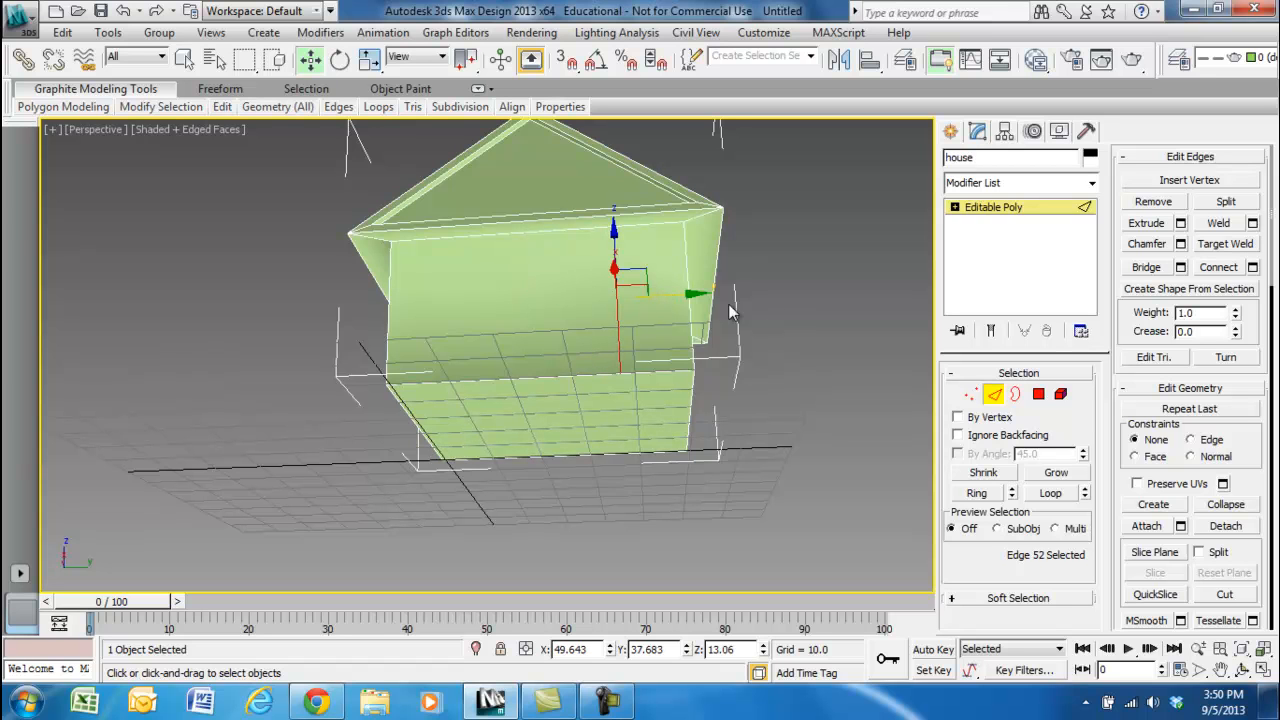
Select the narrow wall polygon beside the new vertical edge and inset it slightly.
click(1040, 397)
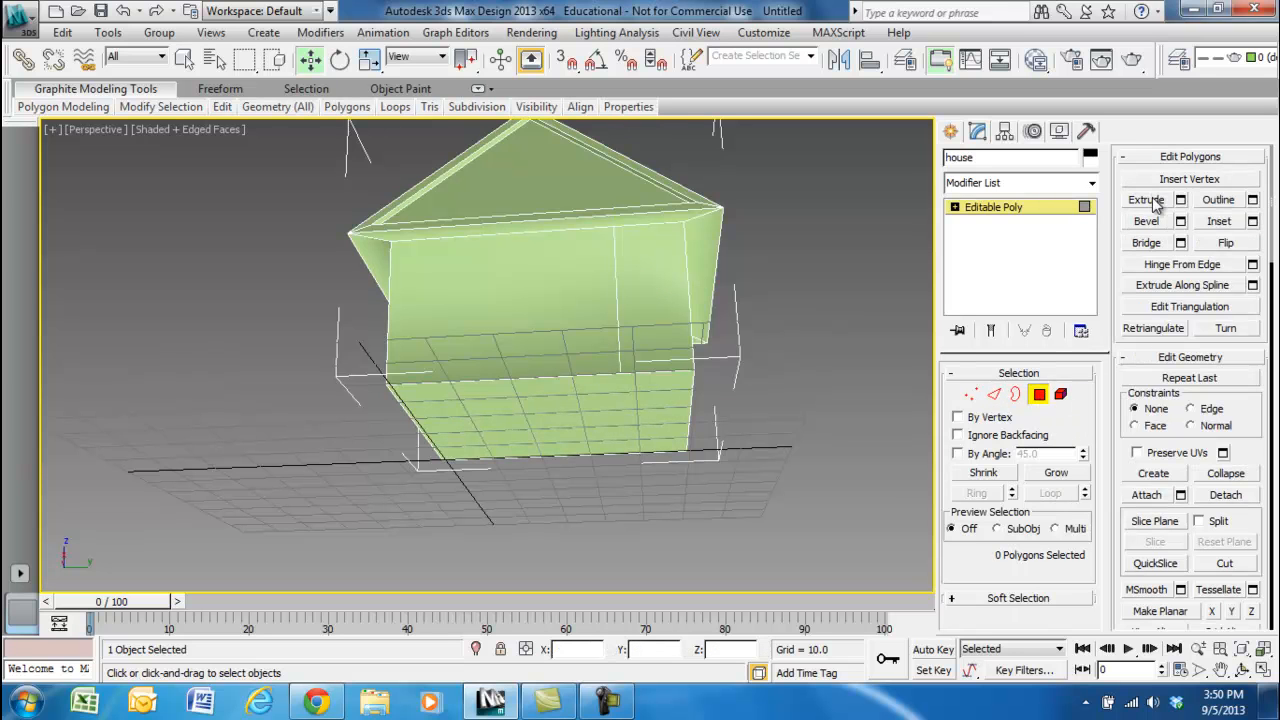
click(655, 284)
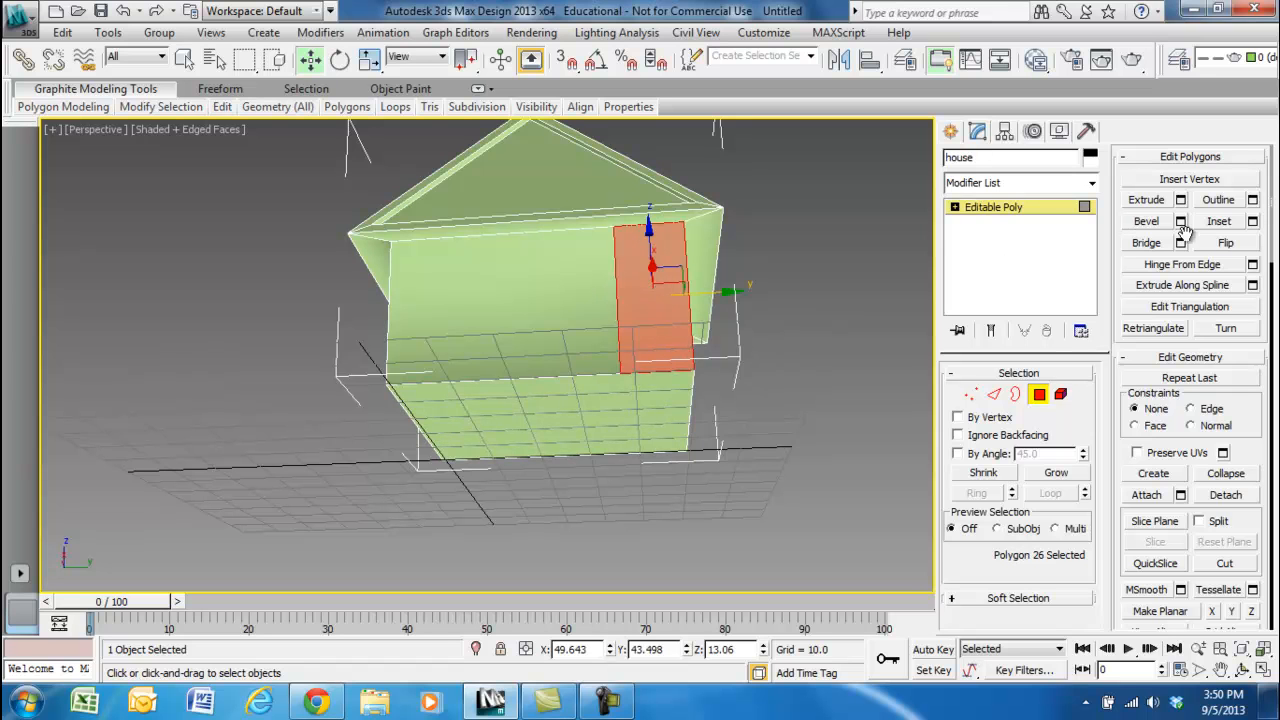
click(1220, 224)
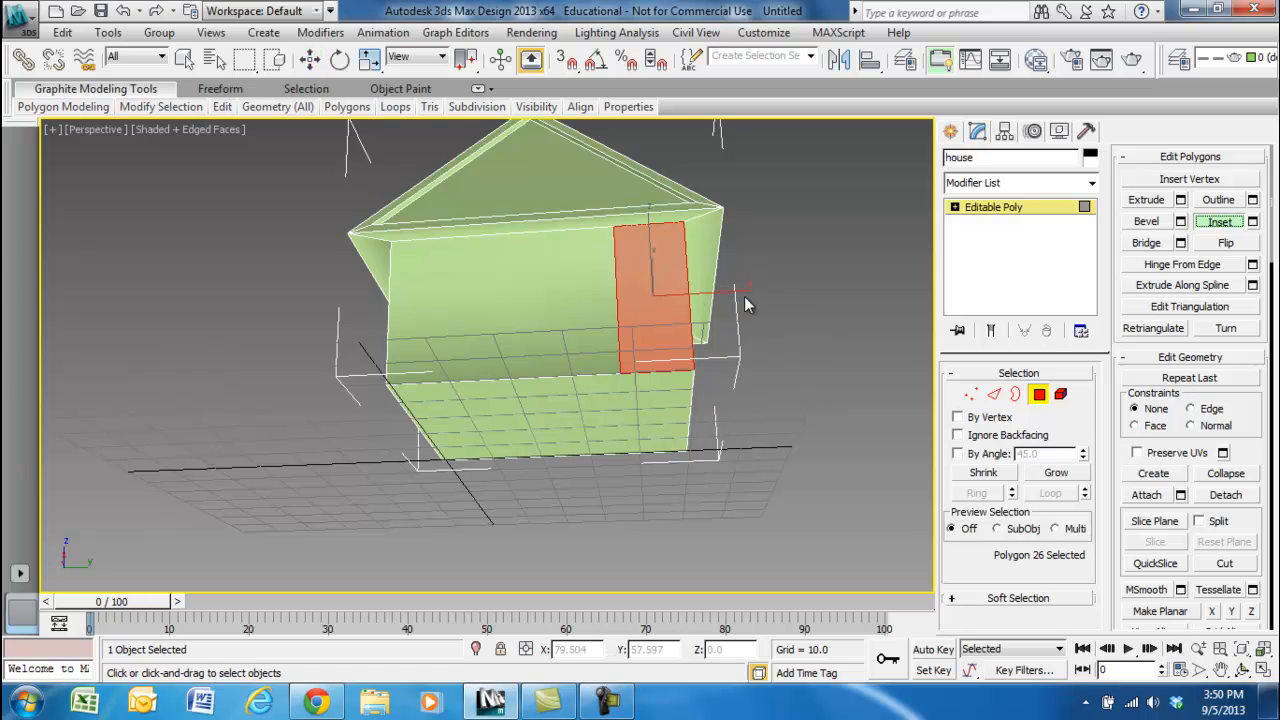
drag(666, 283, 668, 280)
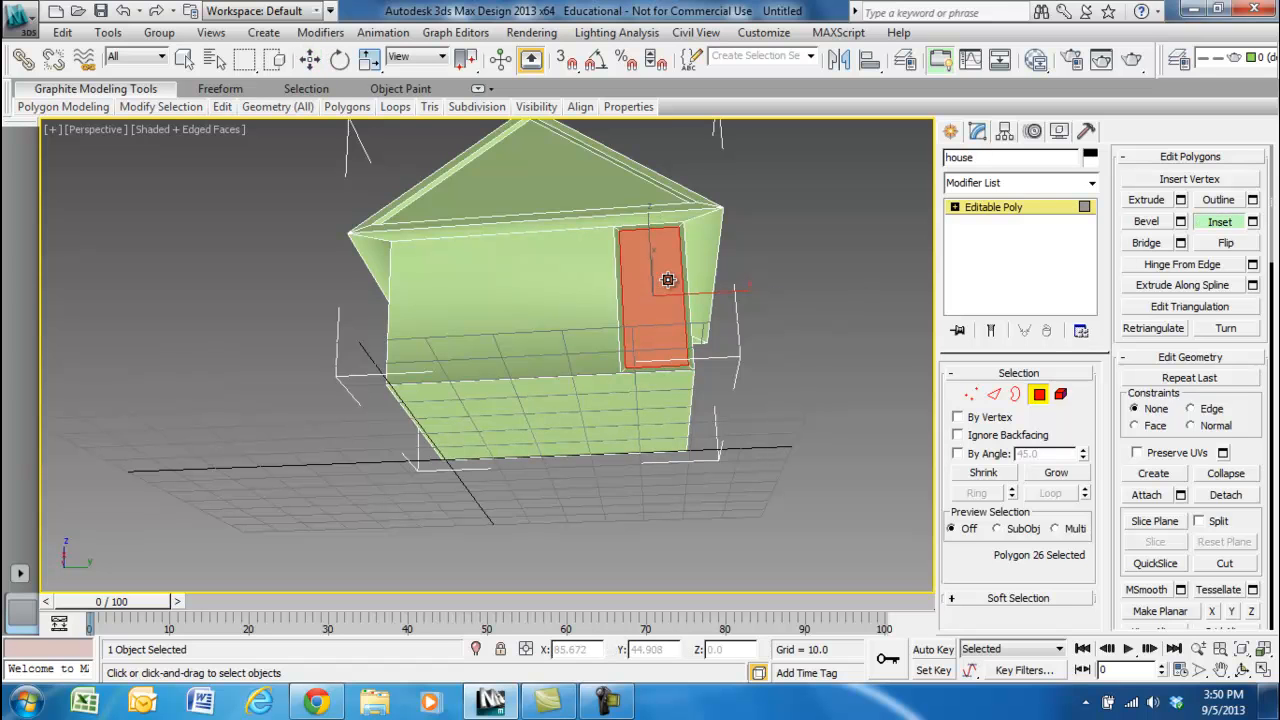
Extrude the inset polygon on the gable-end wall slightly inward and delete it to open a doorway.
click(1147, 200)
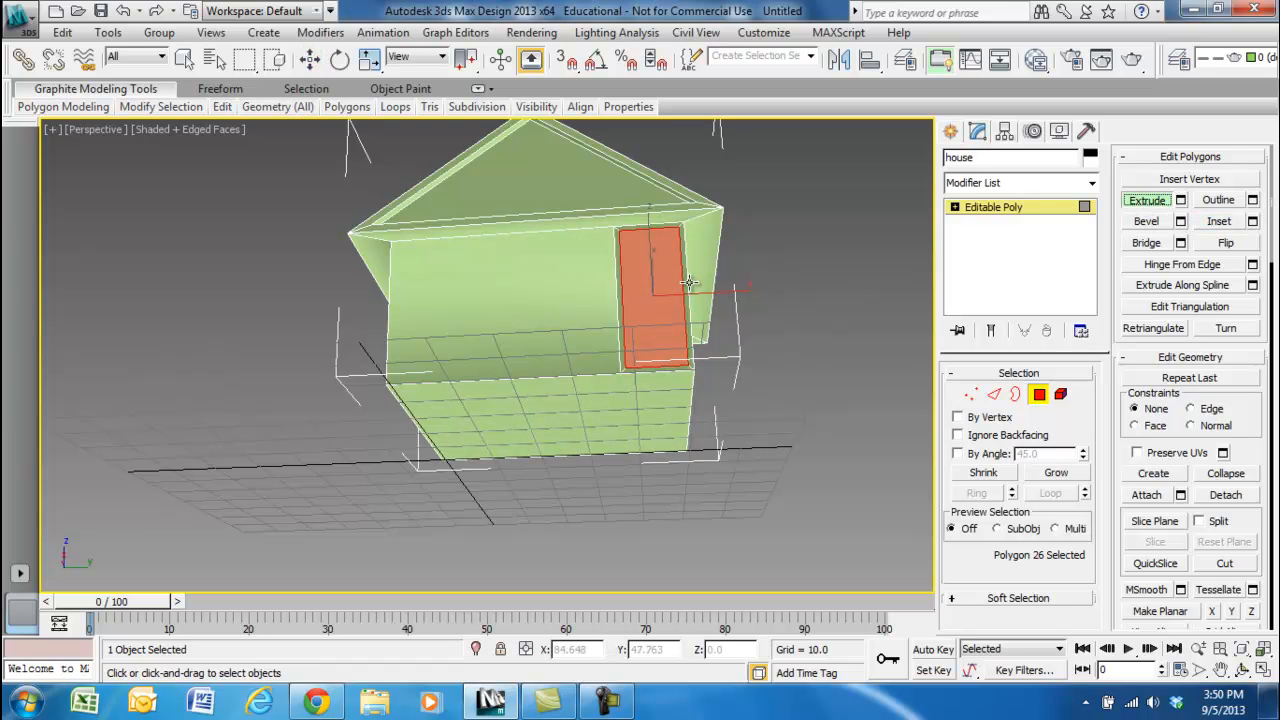
drag(675, 290, 678, 299)
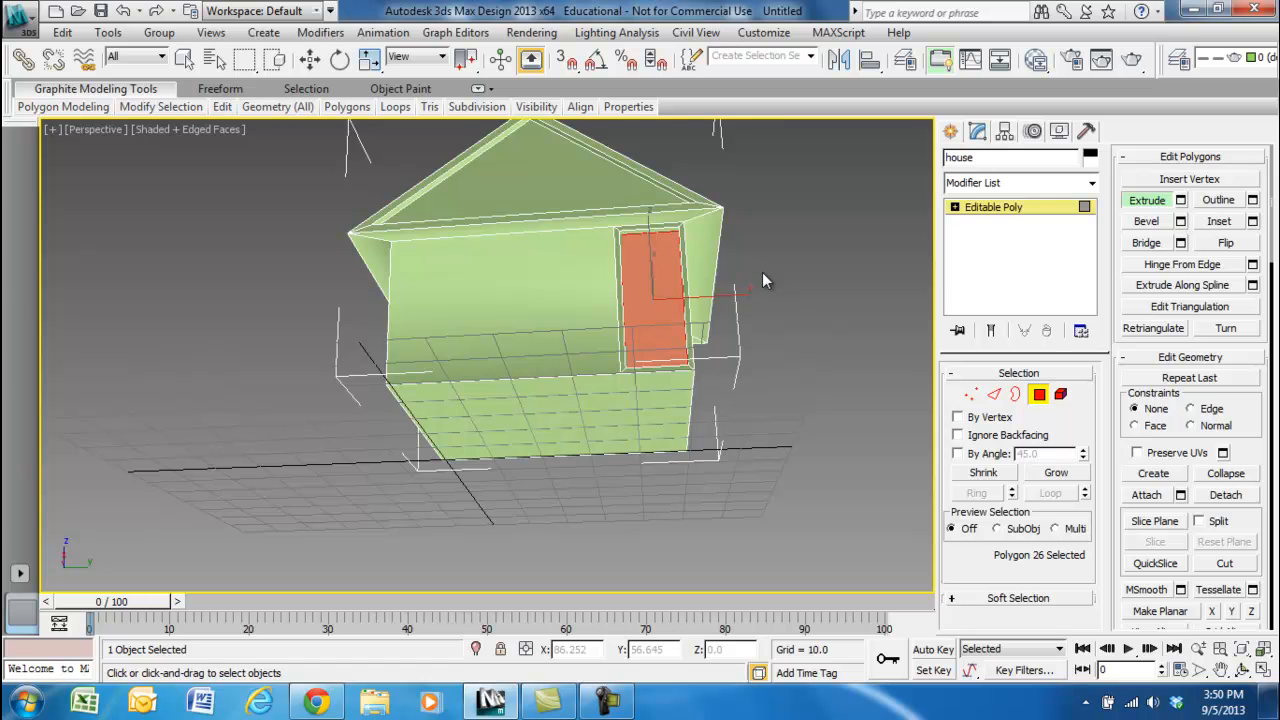
key(Delete)
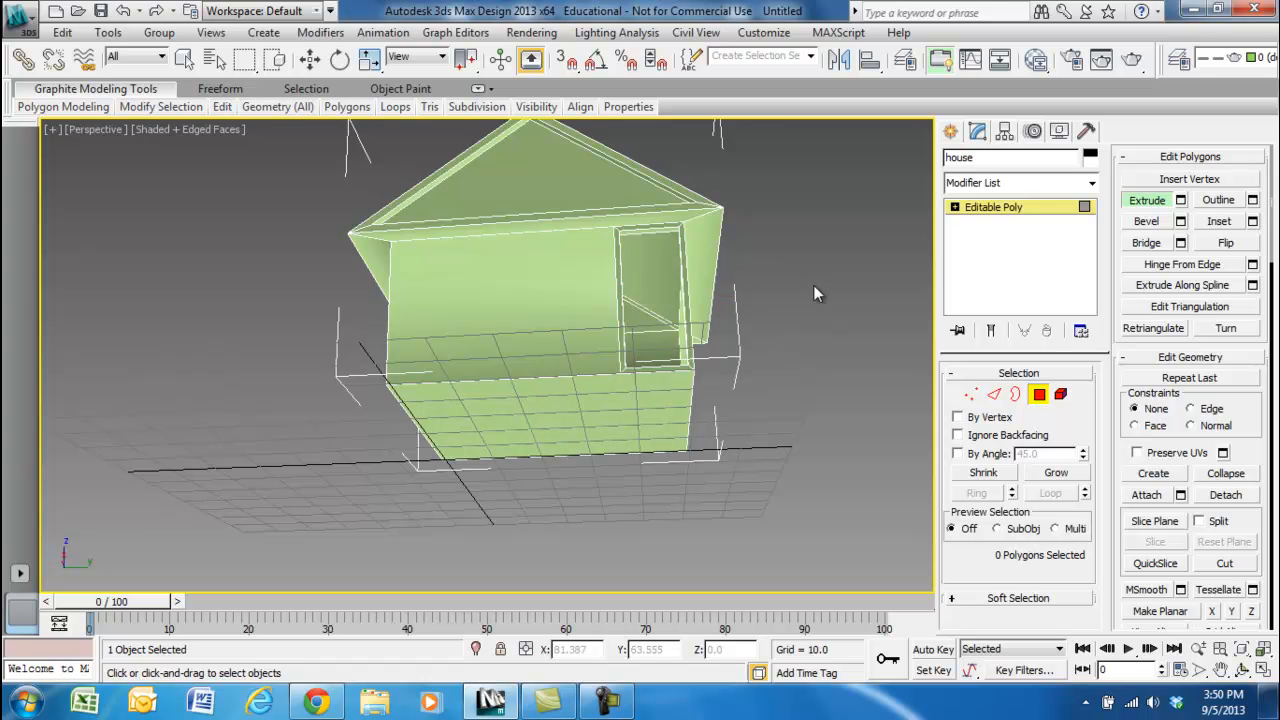
Connect the bottom and top edges of the side wall under the roof slope with a vertical edge and move it along X to about 17.3.
alt+middle_drag(808, 298, 666, 337)
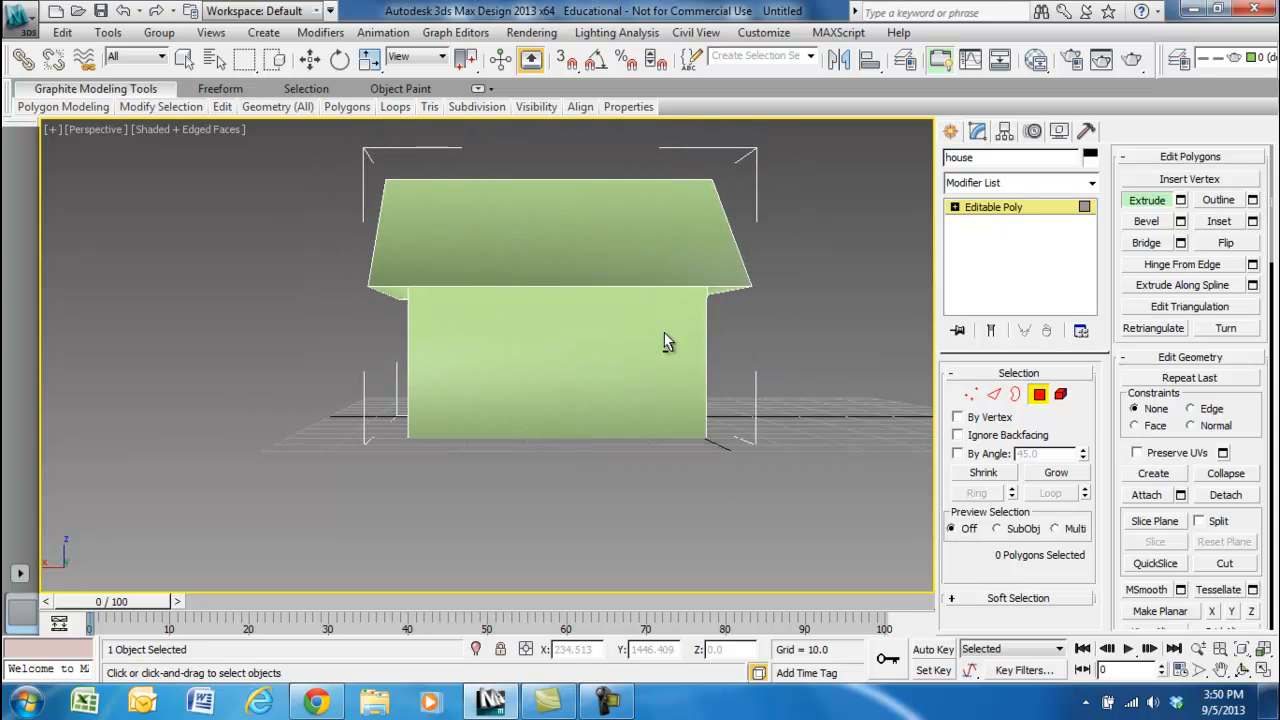
click(996, 394)
click(600, 438)
alt+middle_drag(764, 343, 620, 295)
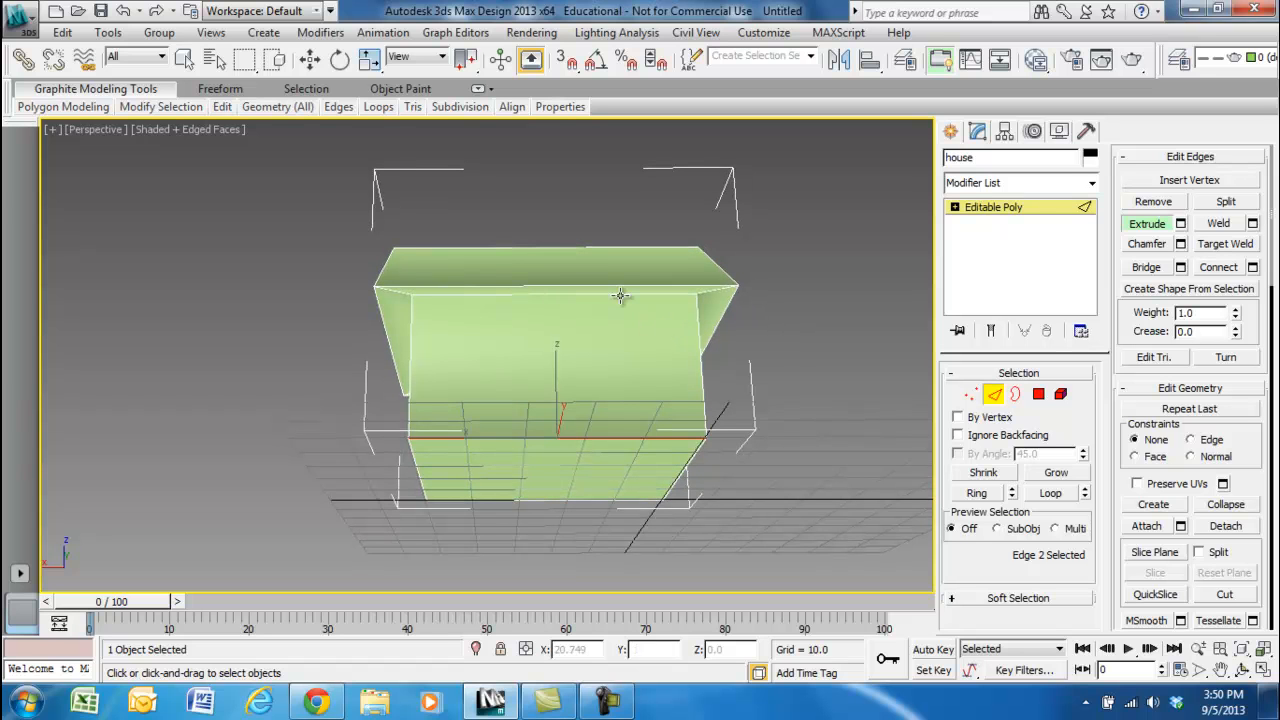
ctrl+click(620, 293)
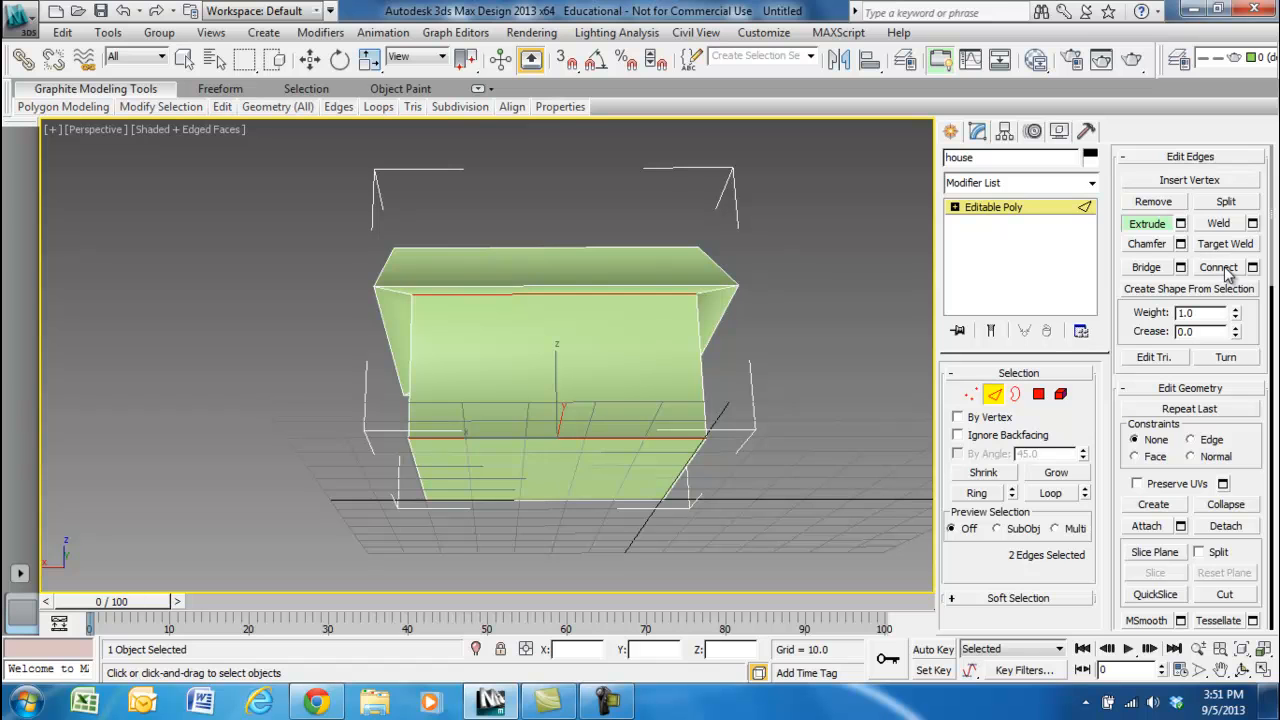
click(1143, 228)
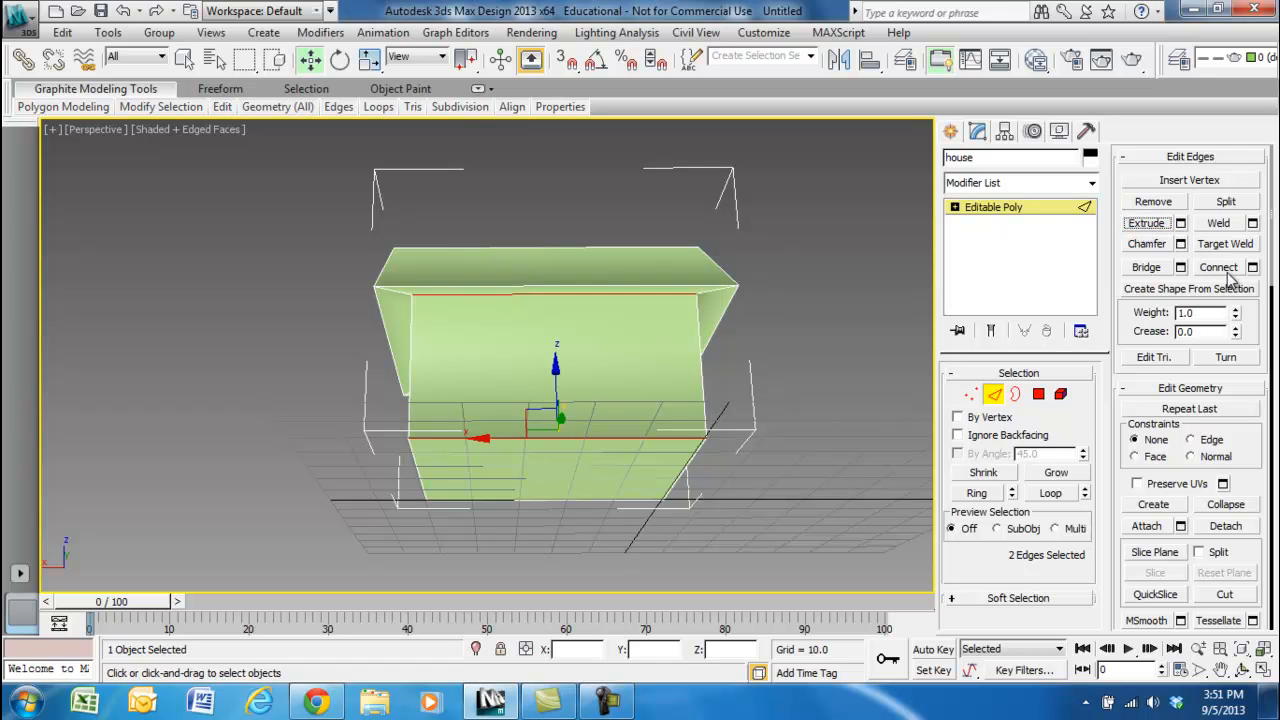
click(1222, 269)
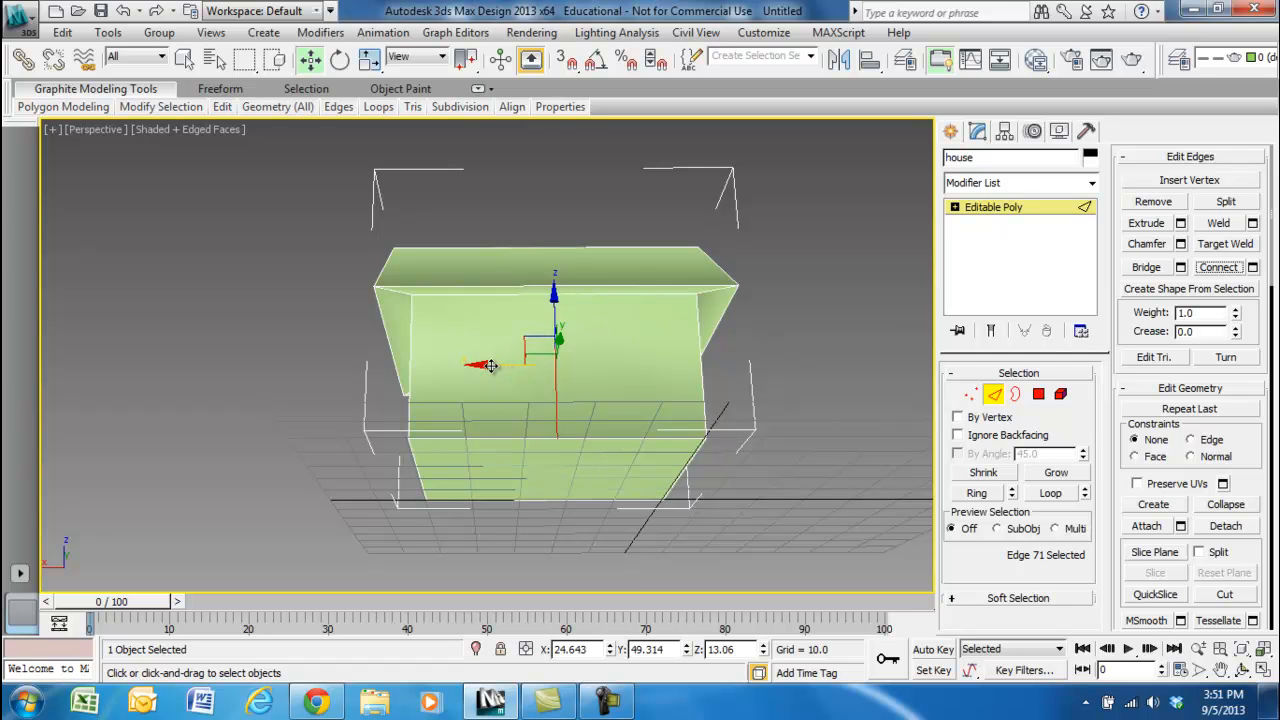
drag(490, 365, 534, 370)
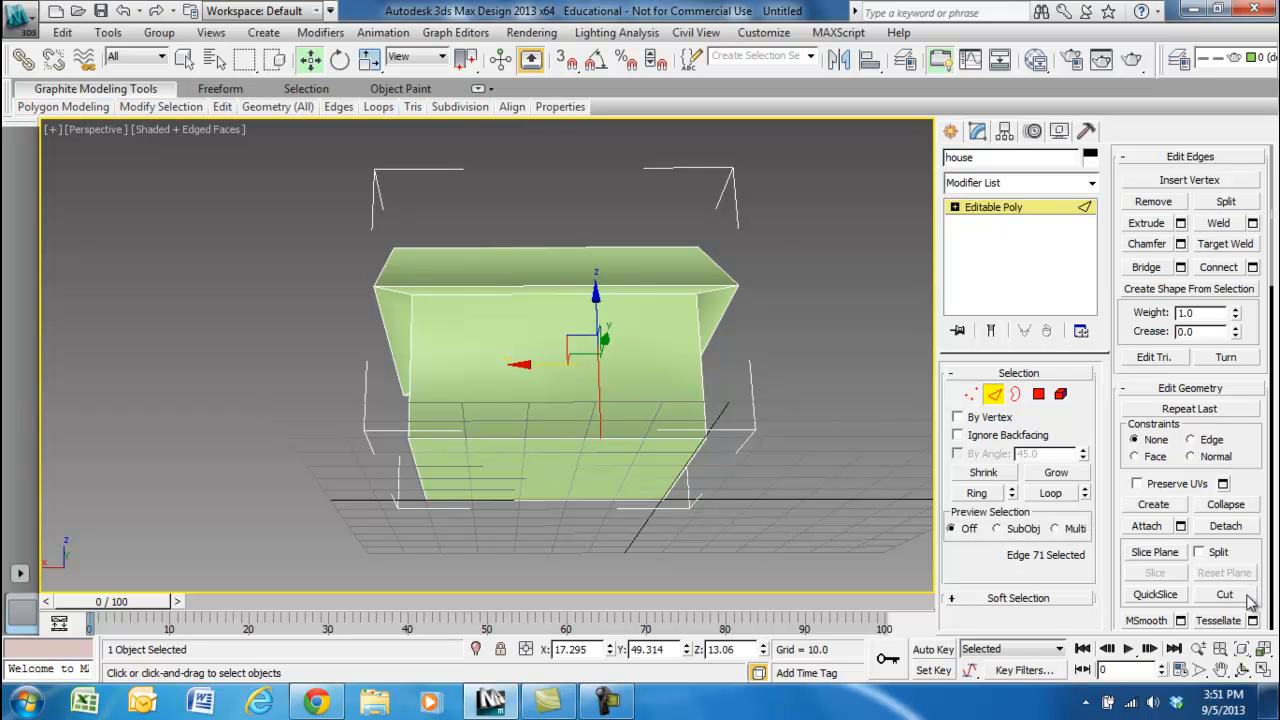
Cut a horizontal edge at mid-height from the side wall's new vertical edge to the nearer wall corner.
alt+middle_drag(895, 334, 890, 377)
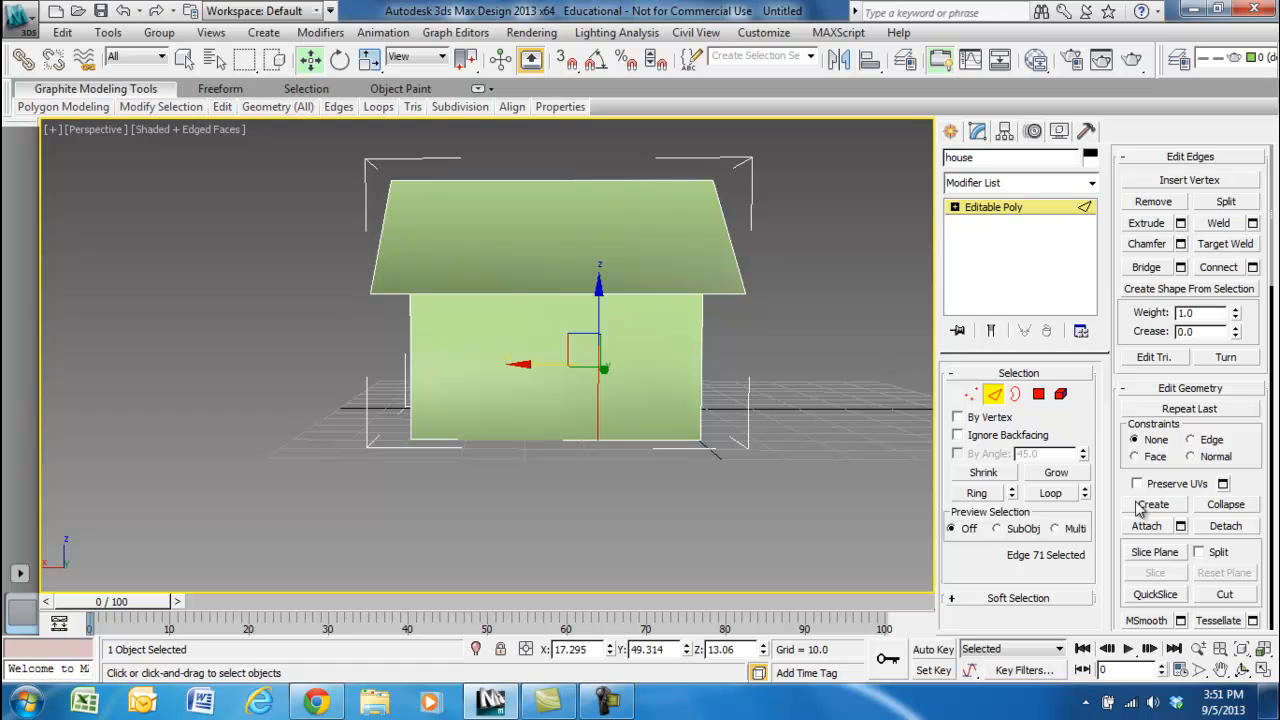
click(1230, 596)
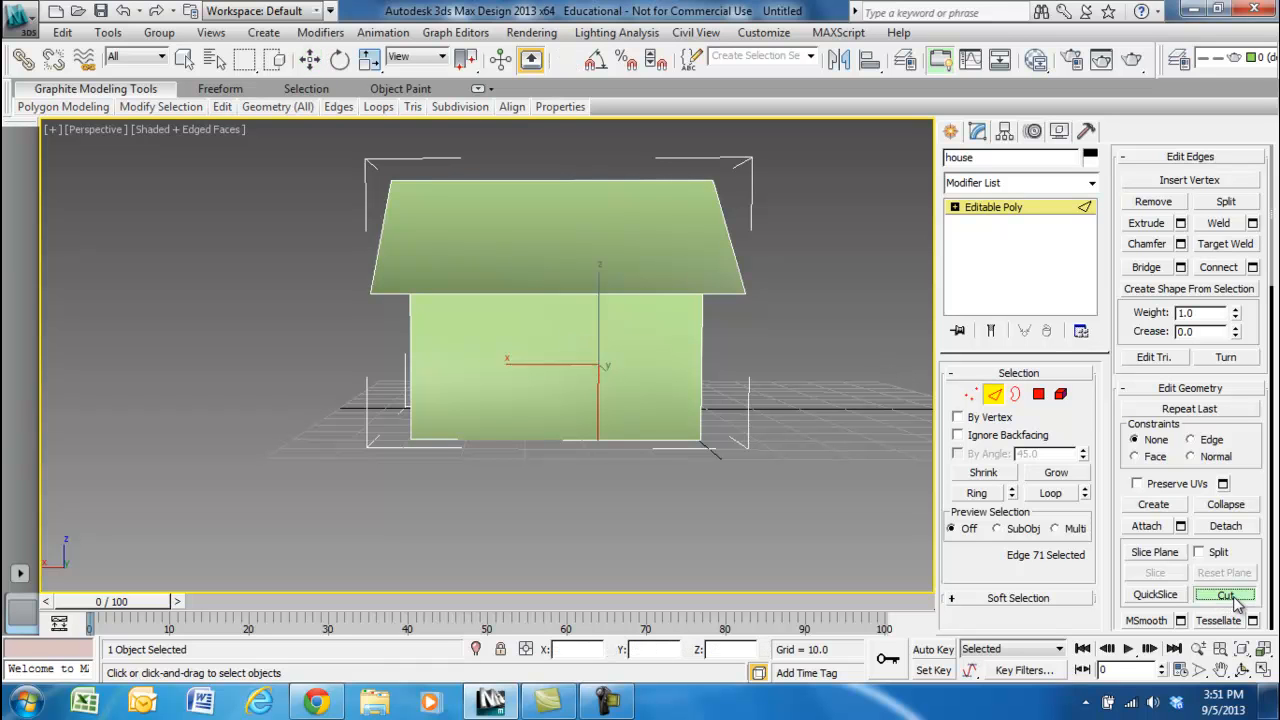
click(598, 364)
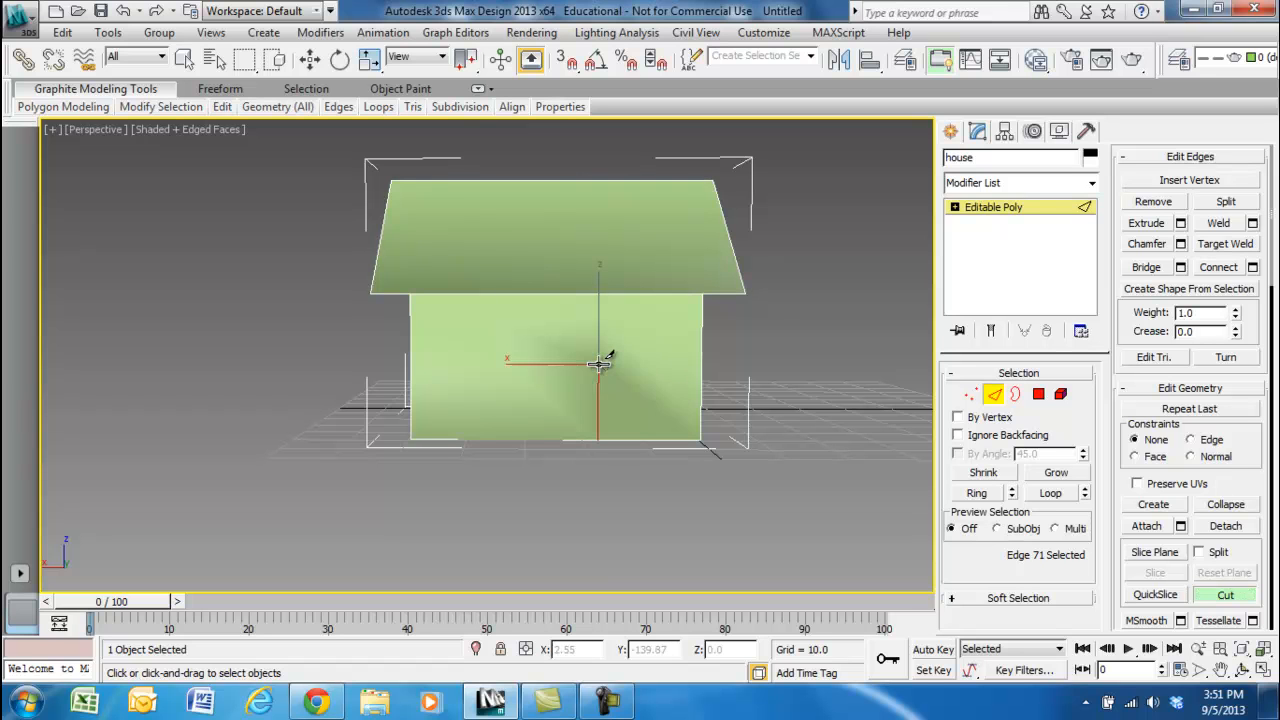
click(703, 364)
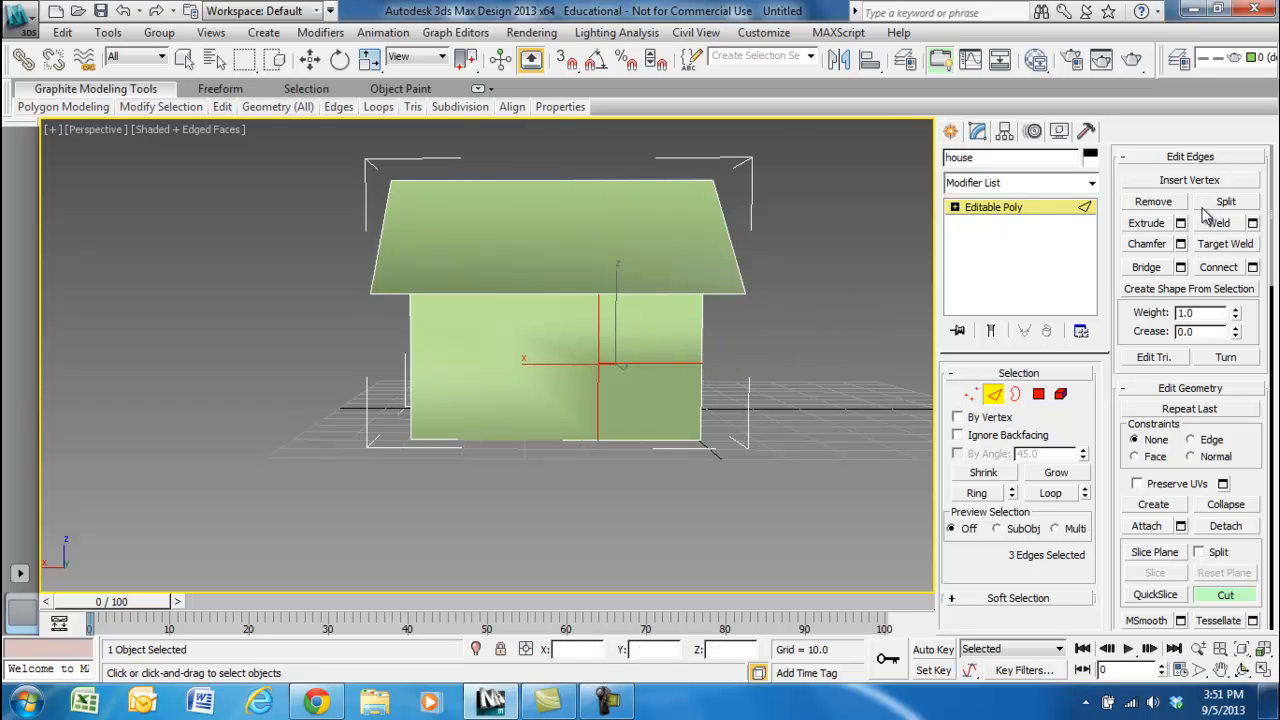
Select the side wall's upper polygon above the horizontal cut and inset it slightly.
click(1038, 394)
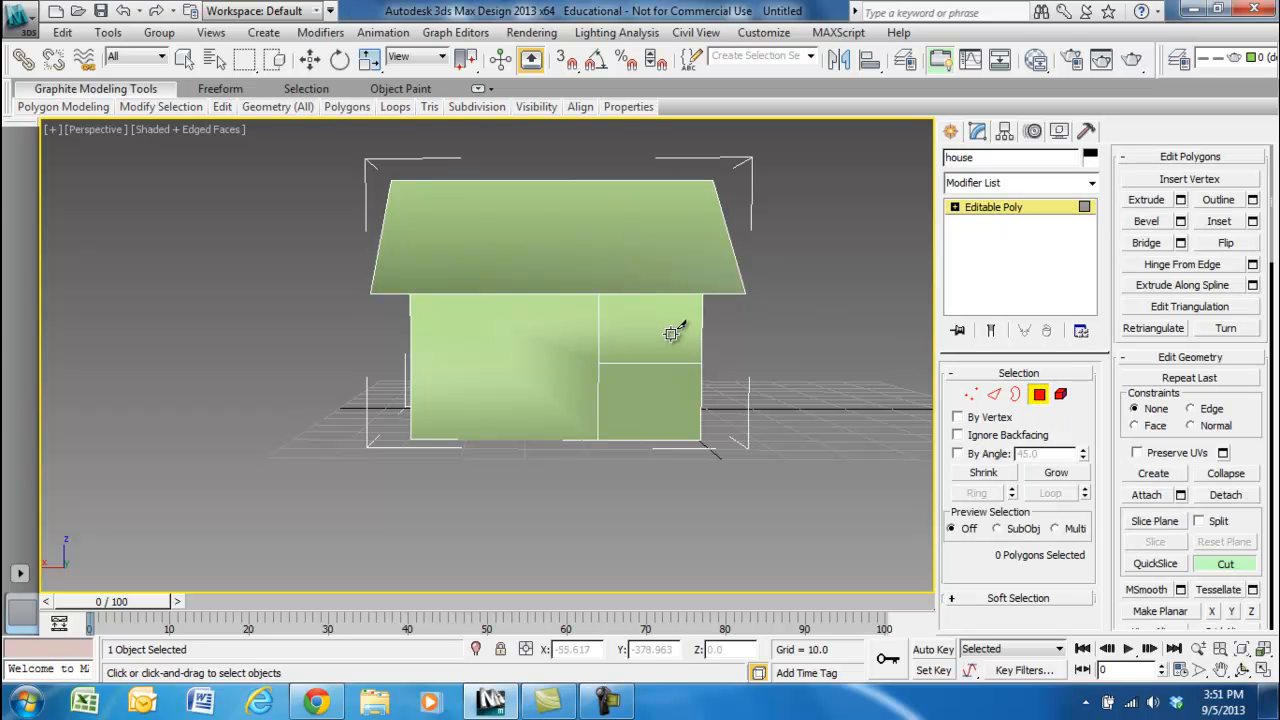
click(673, 335)
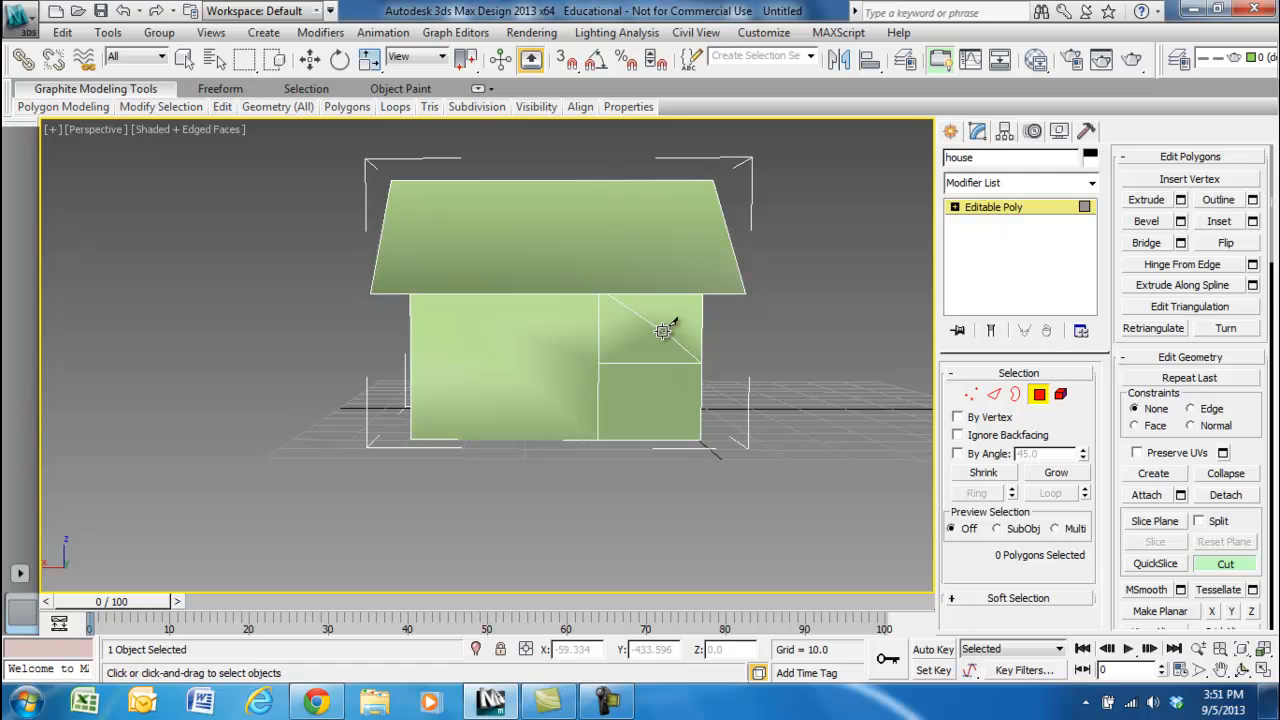
right_click(756, 319)
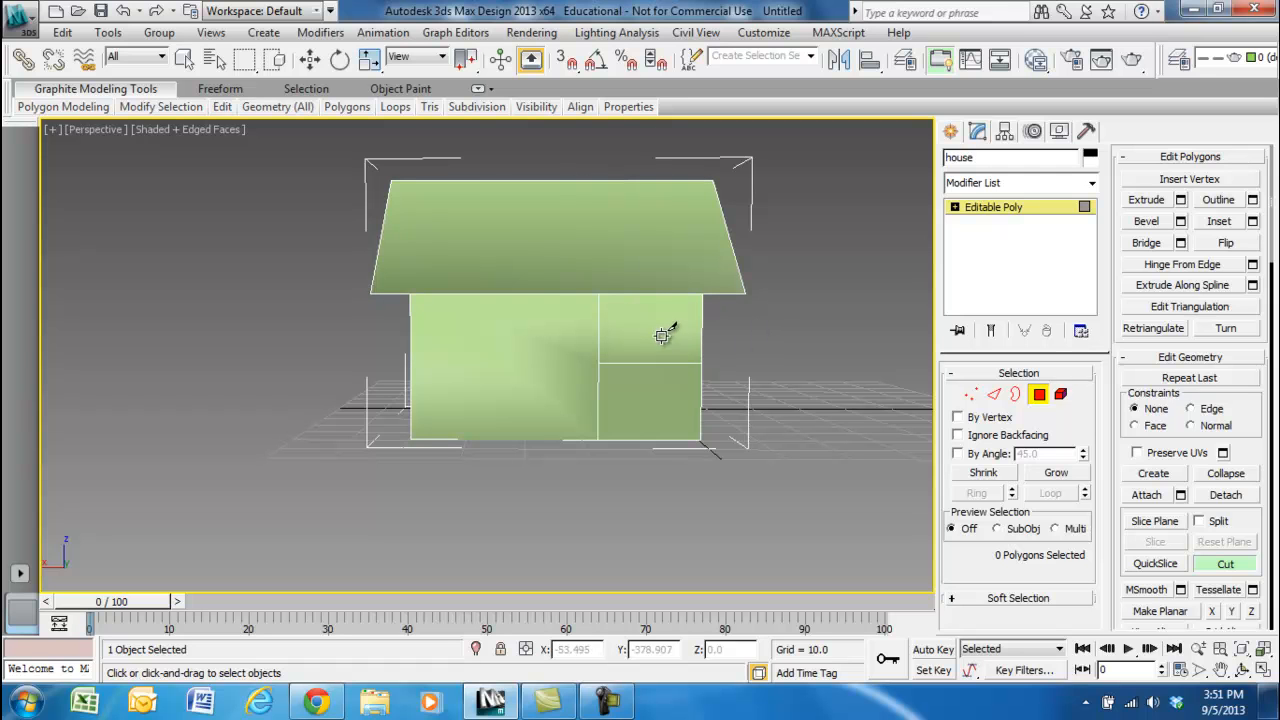
click(1225, 564)
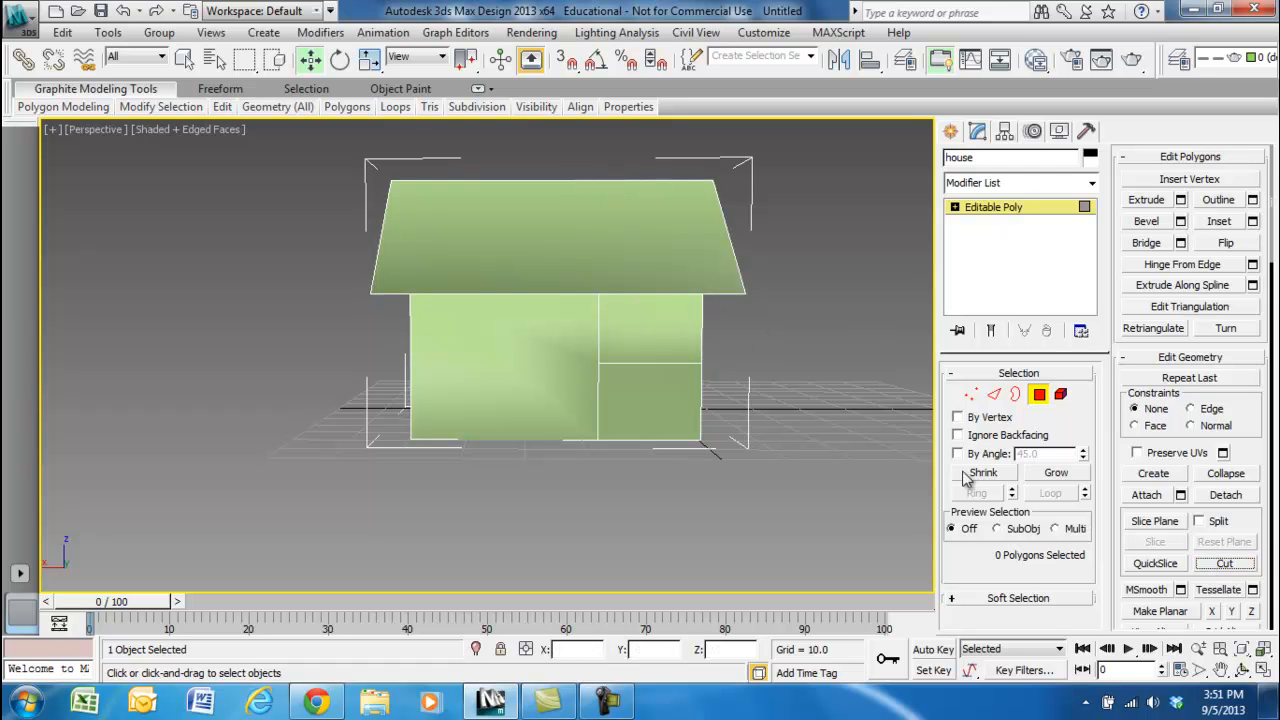
click(647, 345)
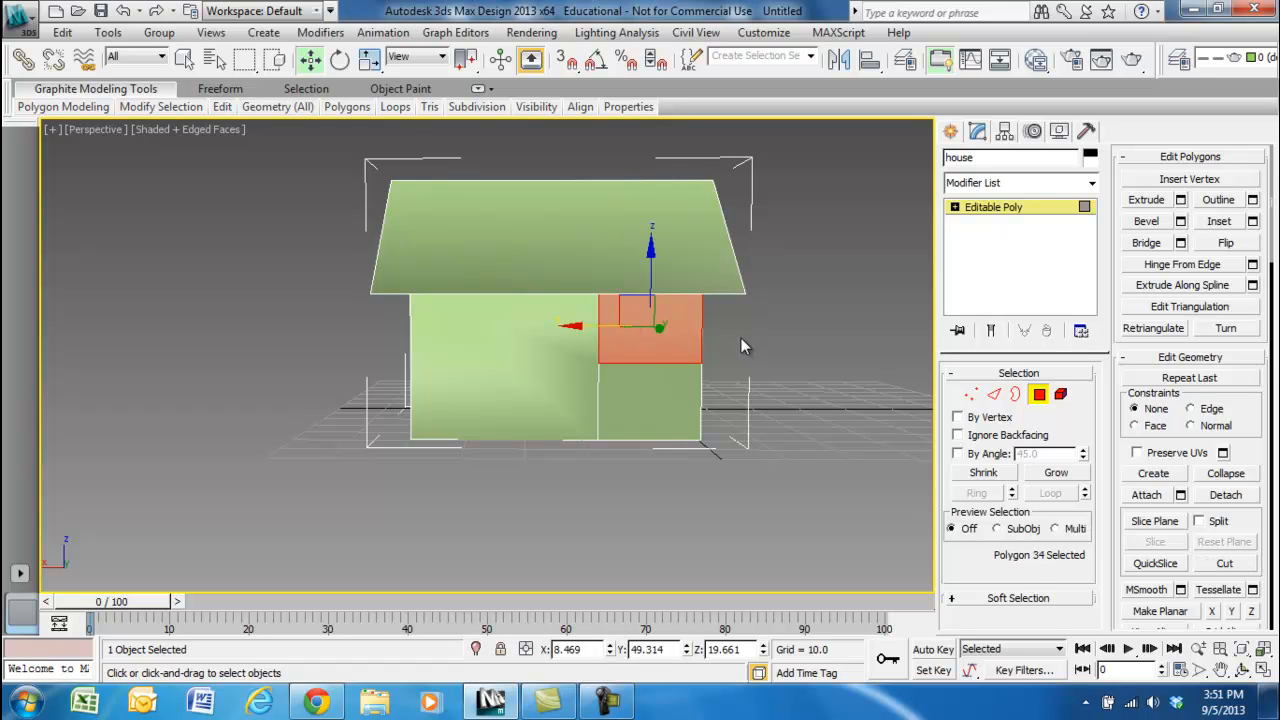
click(1219, 222)
drag(680, 343, 677, 337)
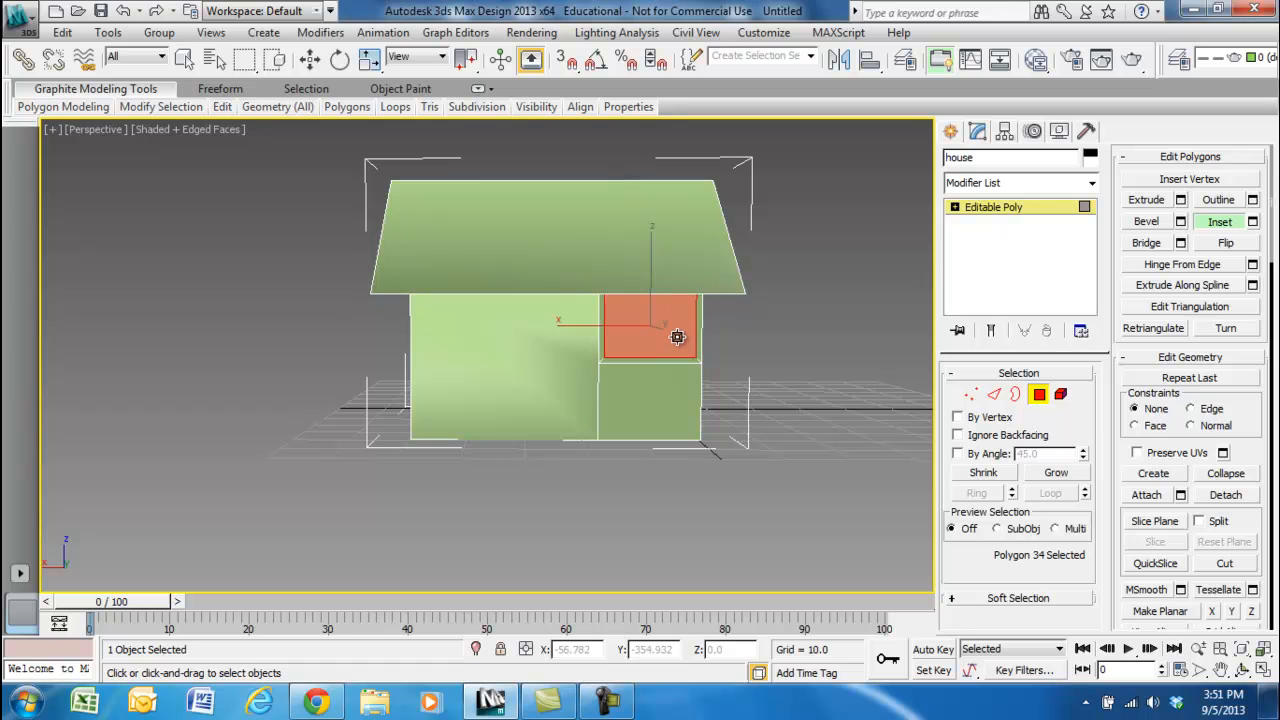
Extrude the side wall's inset polygon slightly inward and delete it to open a window.
click(1150, 200)
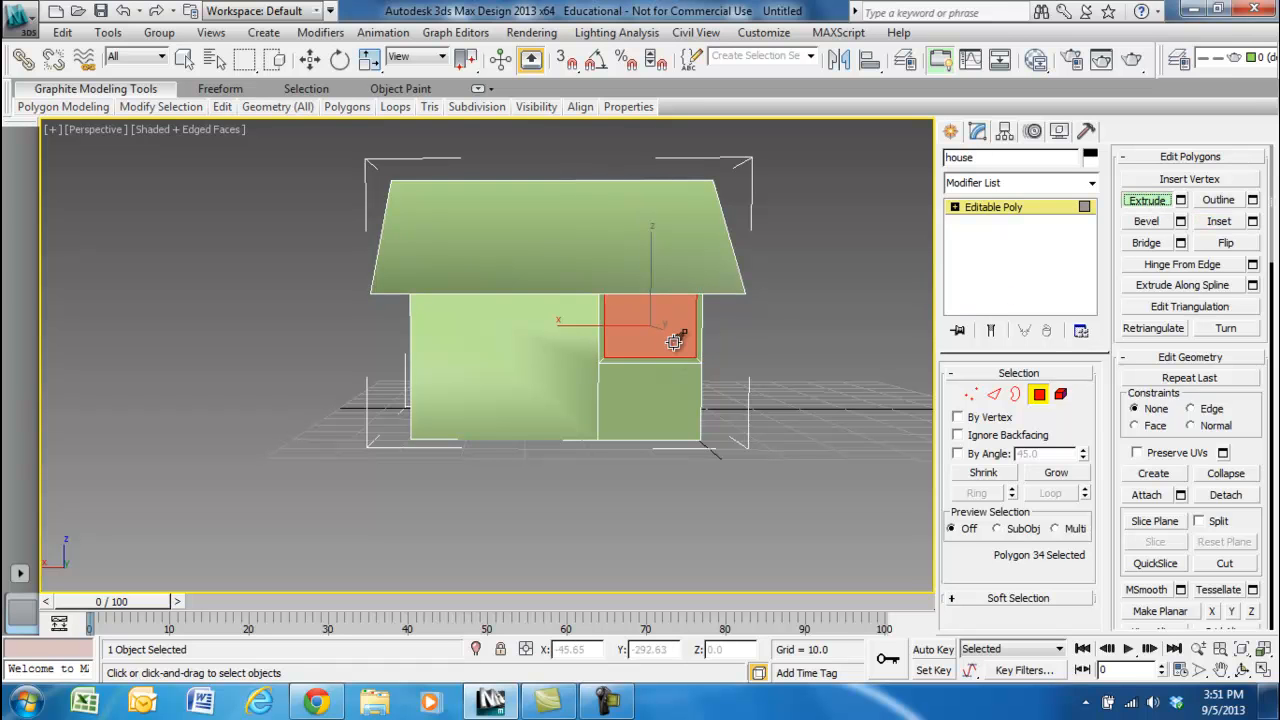
drag(675, 340, 685, 353)
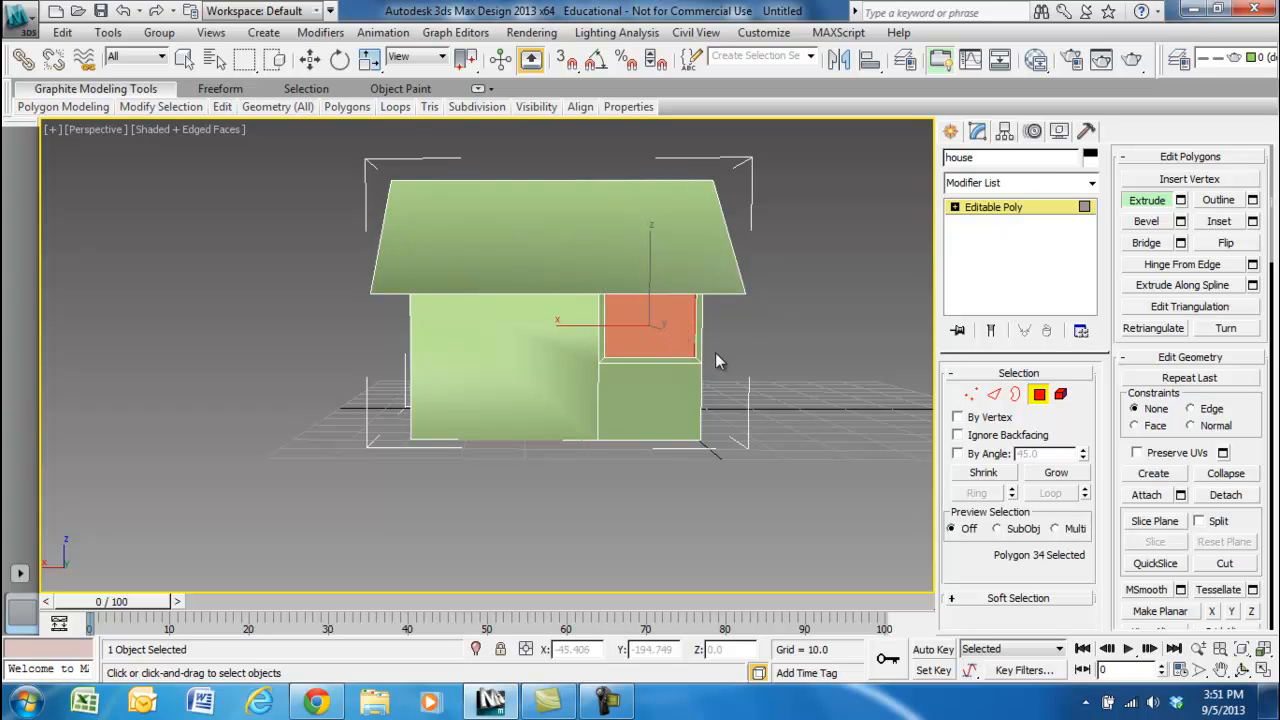
alt+middle_drag(774, 319, 832, 312)
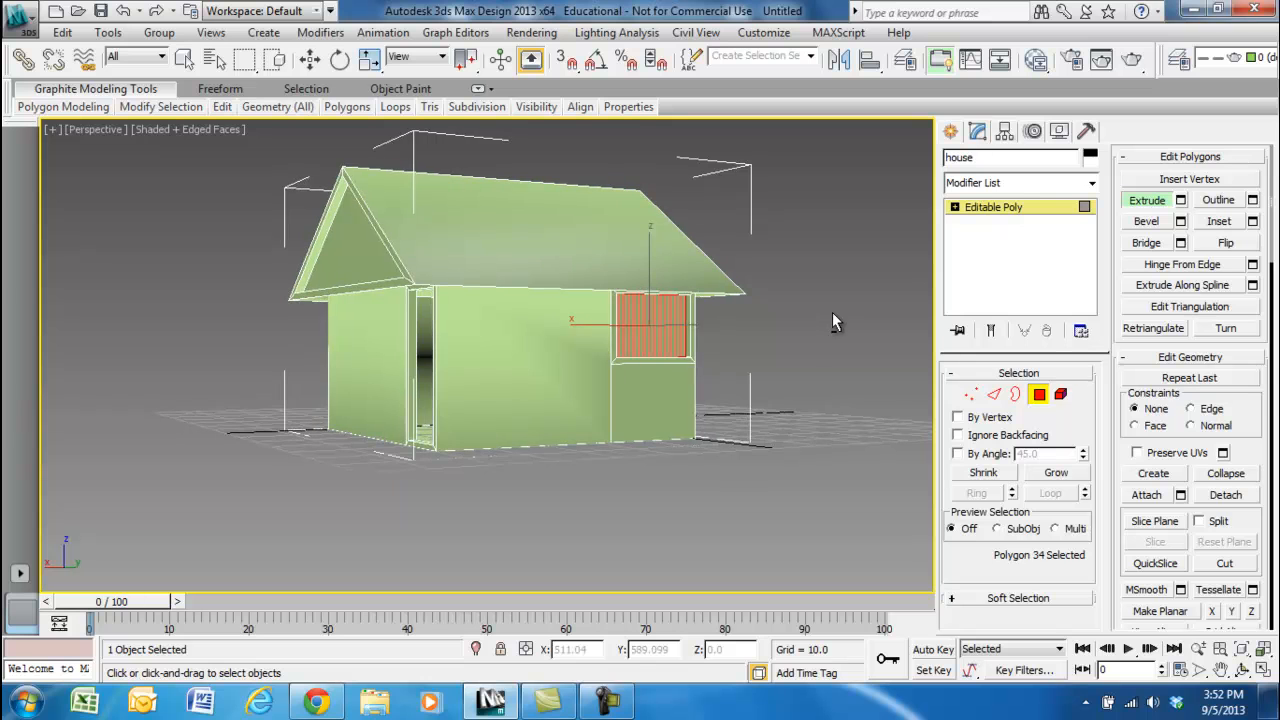
click(827, 315)
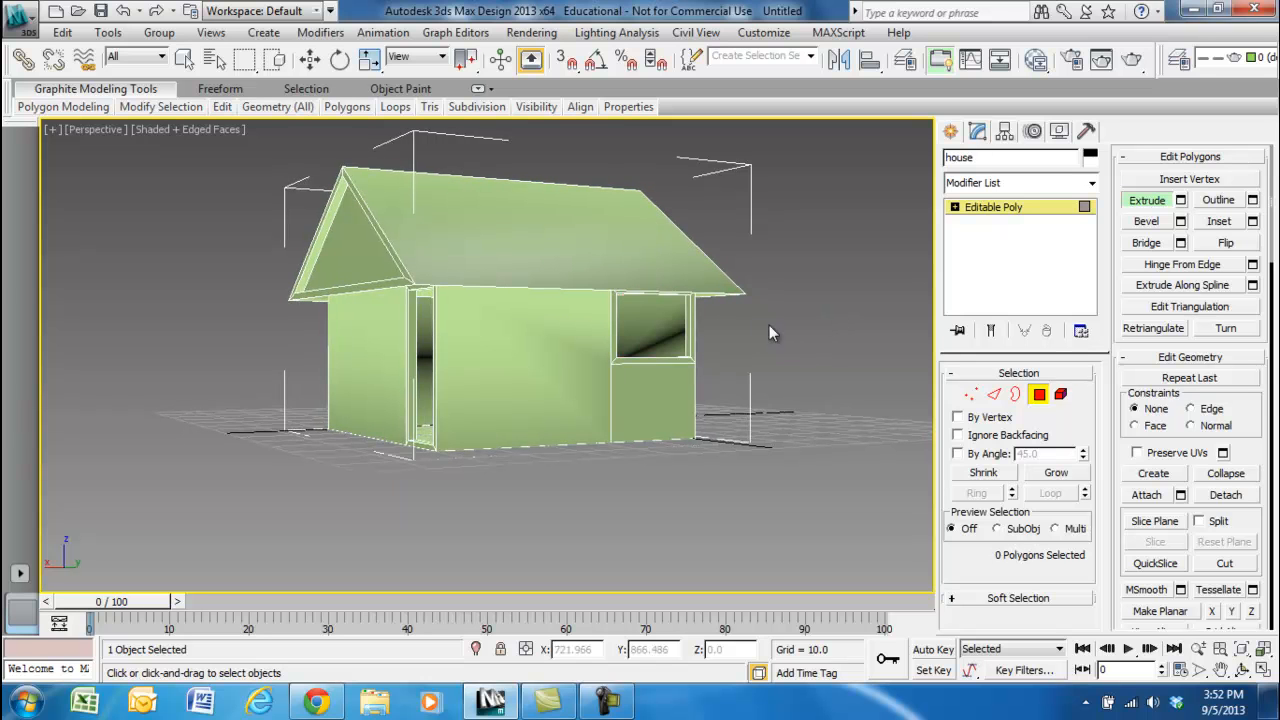
alt+middle_drag(790, 329, 840, 338)
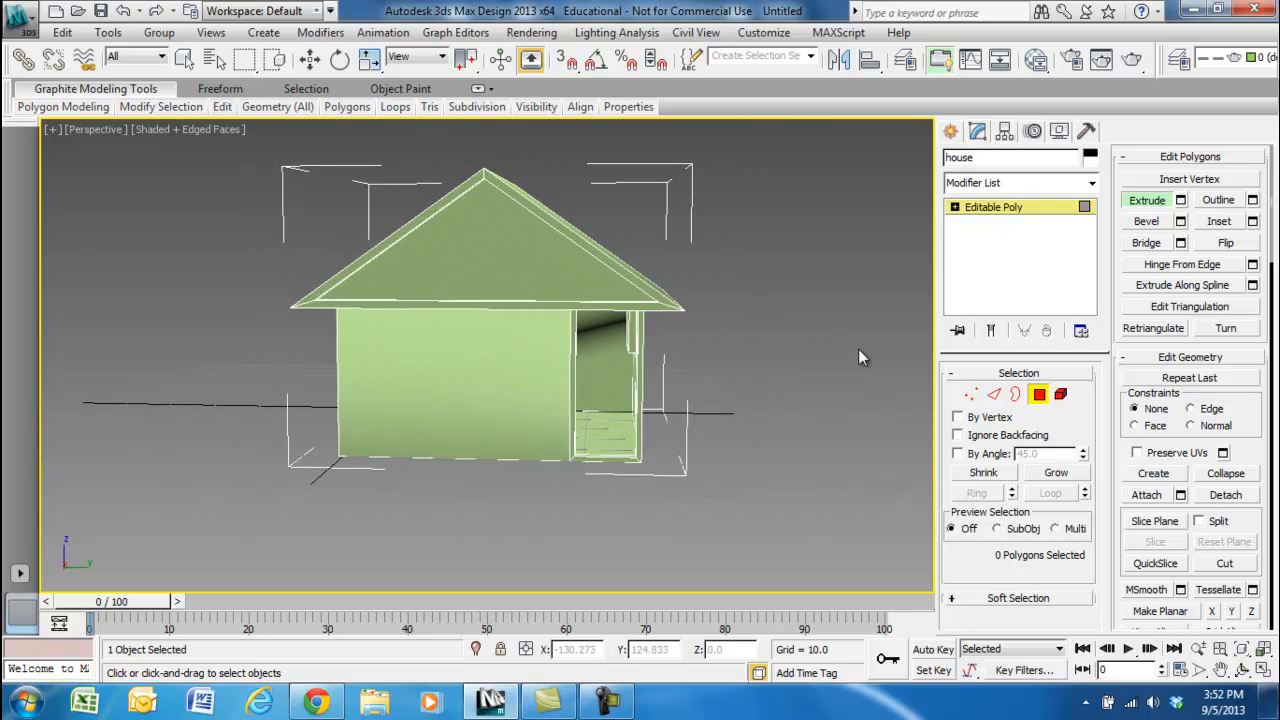